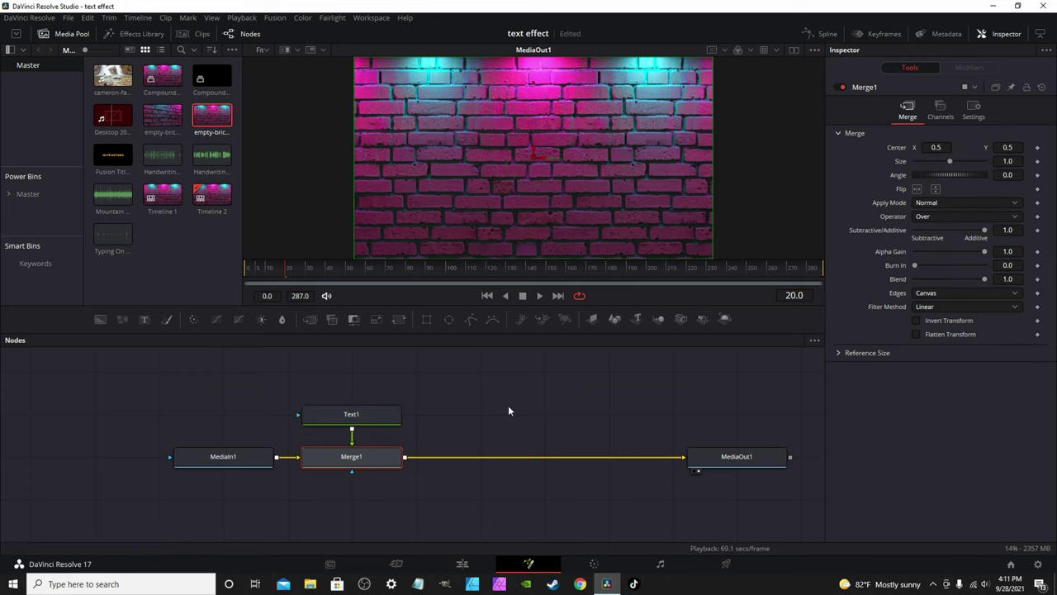
Enter 'MixedMedia' as Text1's text and colour it orange (#ffaa00).
{"action": "left_click", "coordinate": [347, 419]}
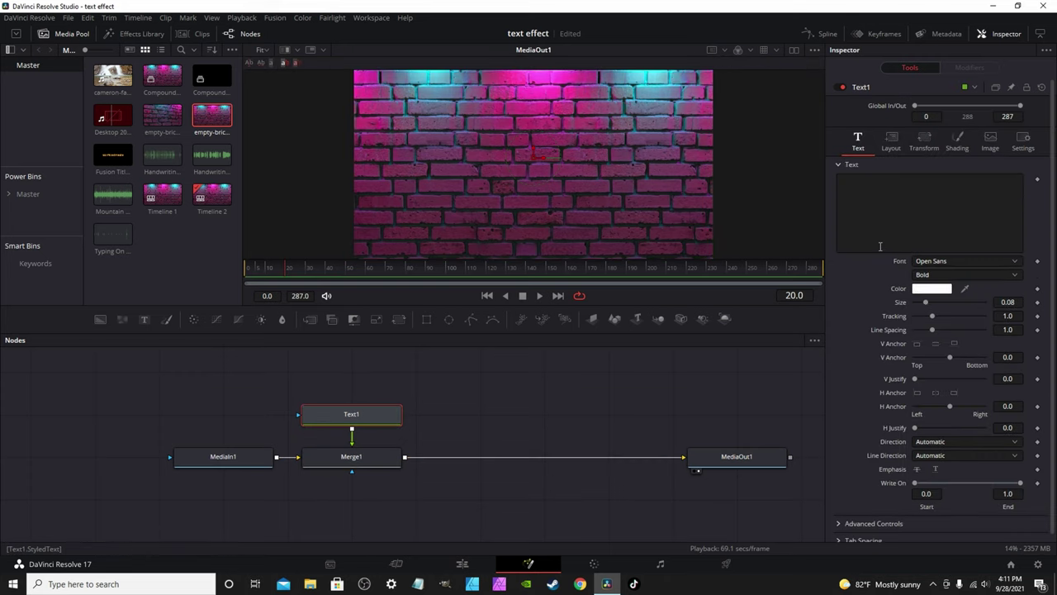
{"action": "left_click", "coordinate": [886, 217]}
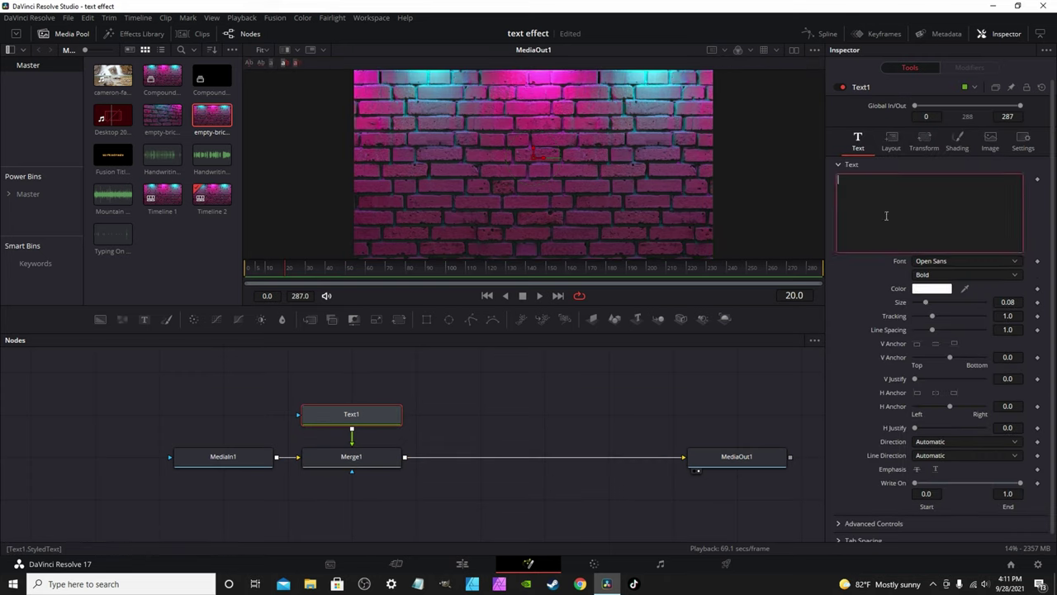
{"action": "type", "text": "MixedM"}
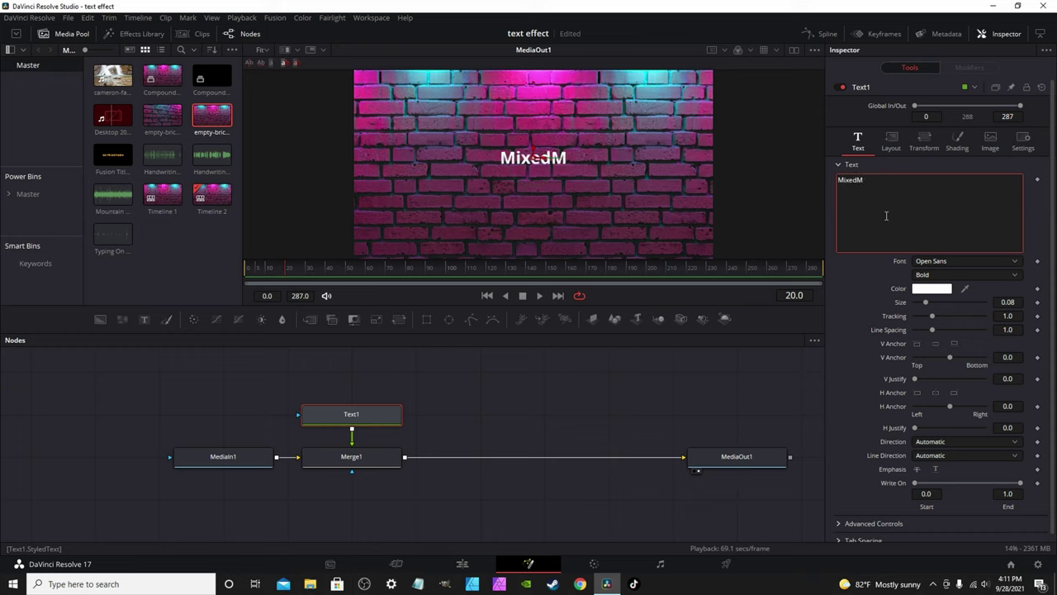
{"action": "type", "text": "edia"}
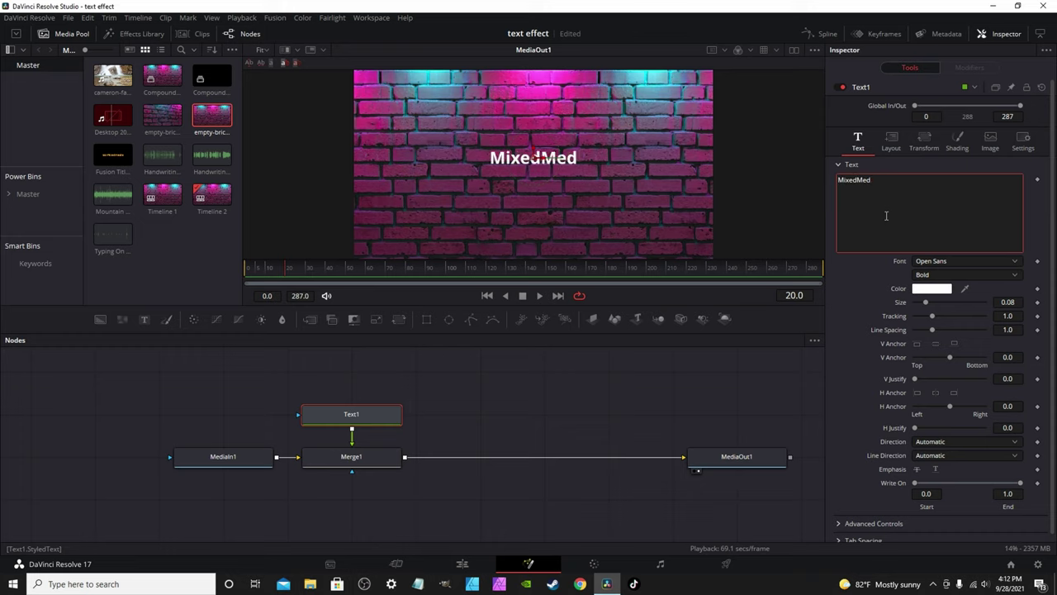
{"action": "left_click", "coordinate": [931, 288]}
{"action": "left_click", "coordinate": [470, 247]}
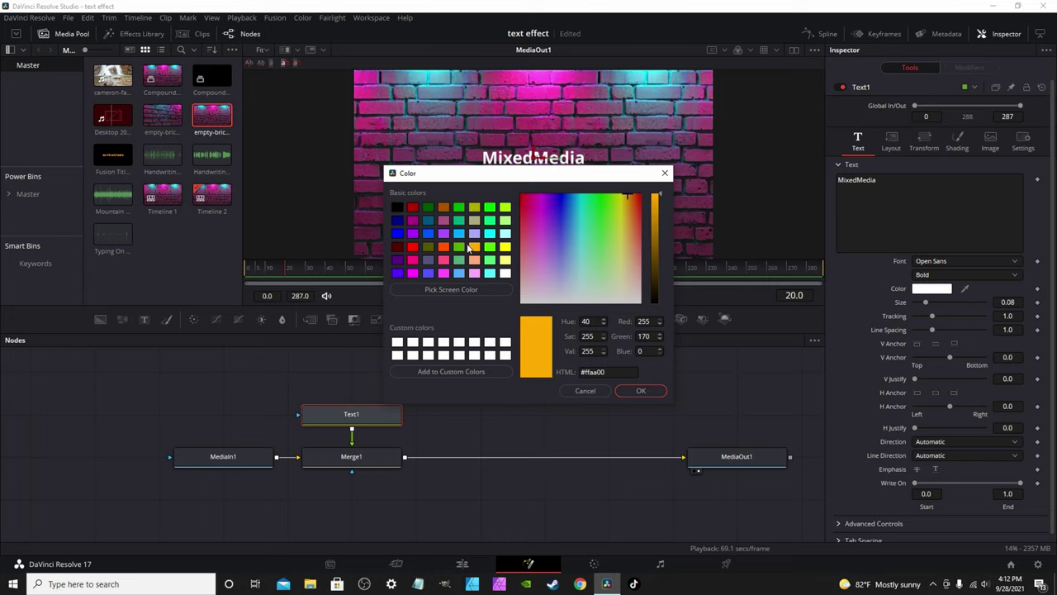
{"action": "left_click", "coordinate": [640, 389]}
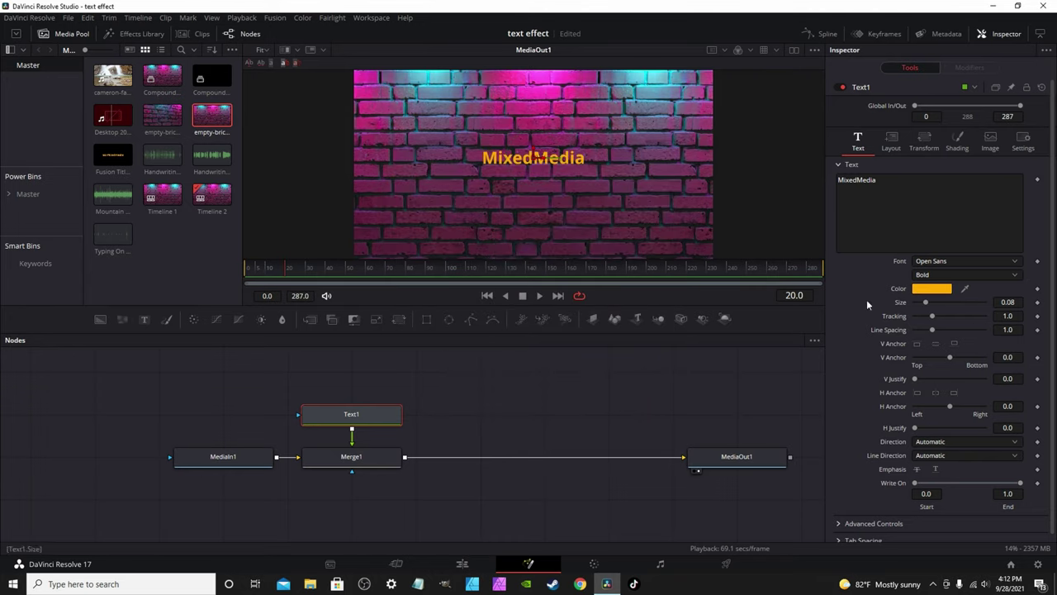
Set the title font to Punk Kid and enlarge it to size 0.2244.
{"action": "left_click", "coordinate": [958, 261]}
{"action": "scroll", "coordinate": [962, 372], "scroll_direction": "down", "scroll_amount": 7}
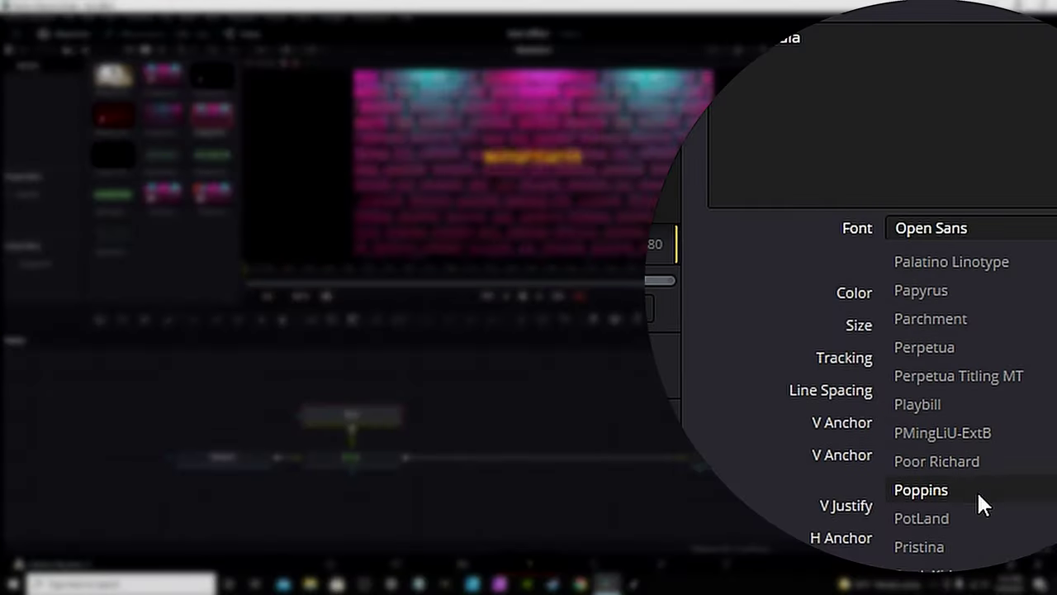
{"action": "left_click", "coordinate": [925, 573]}
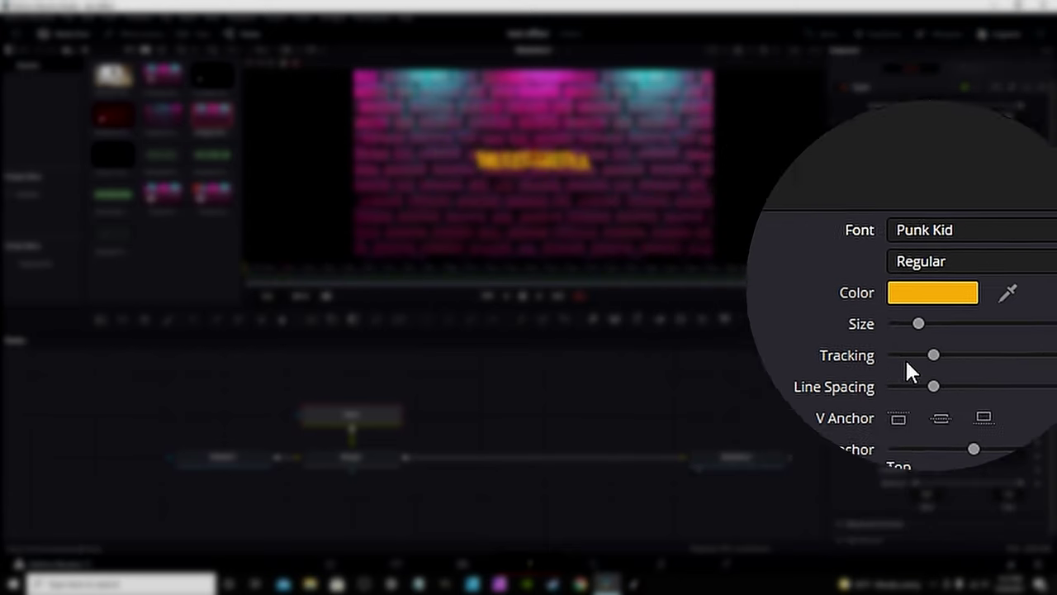
{"action": "left_click_drag", "start_coordinate": [925, 302], "coordinate": [946, 304]}
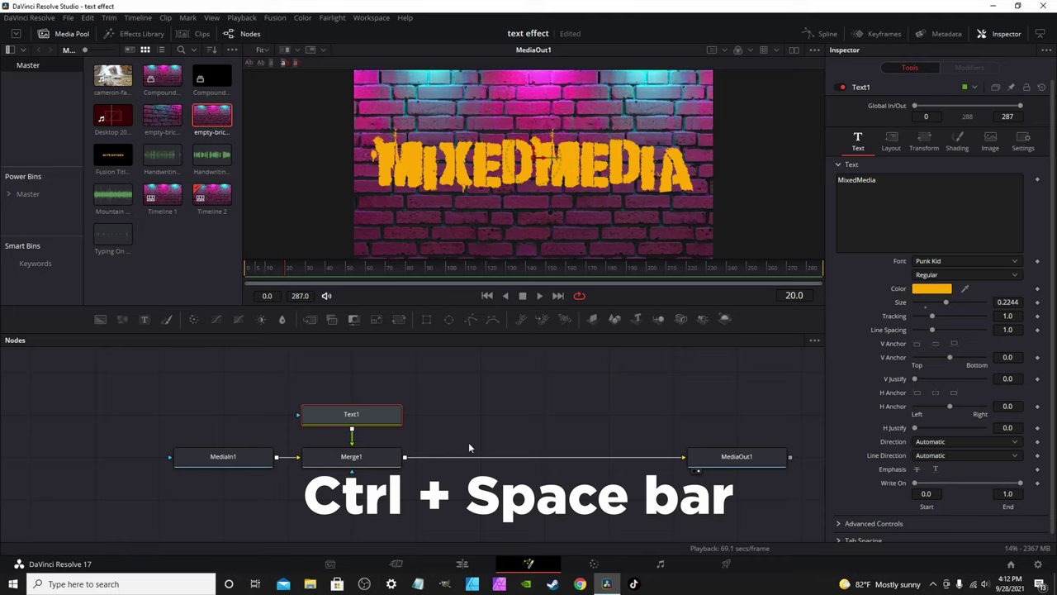
Add a Mask Paint node to Text1 with Invert enabled on its Mask tab.
{"action": "key", "text": "ctrl+space"}
{"action": "type", "text": "mask"}
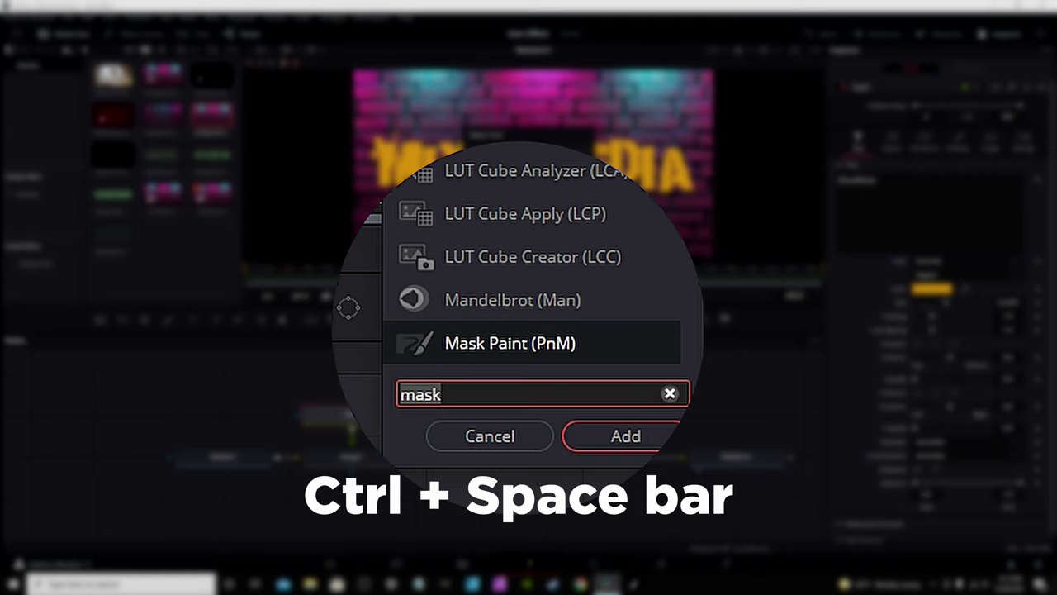
{"action": "key", "text": "Return"}
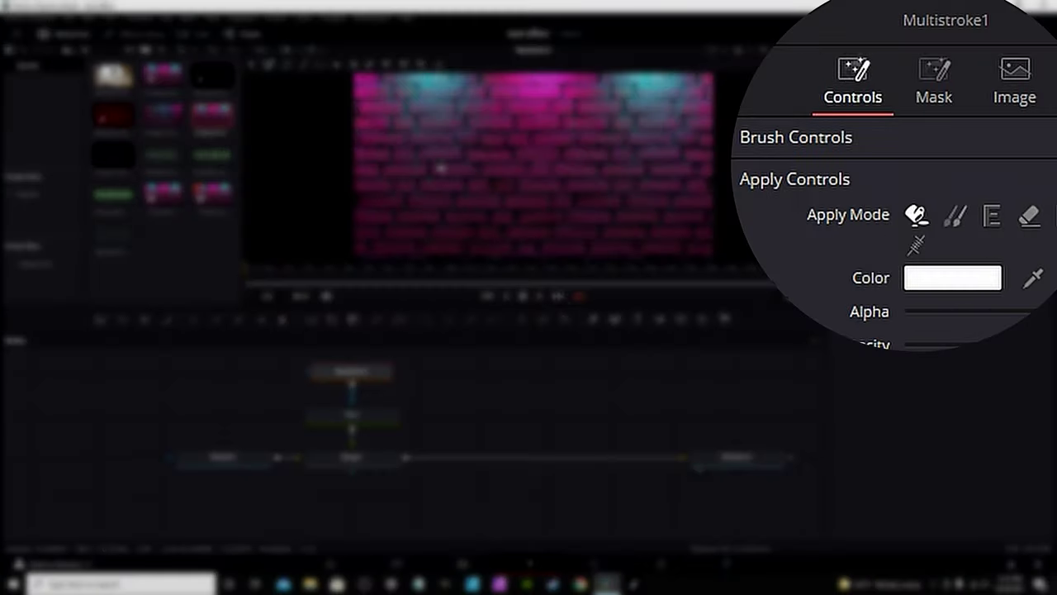
{"action": "left_click", "coordinate": [924, 131]}
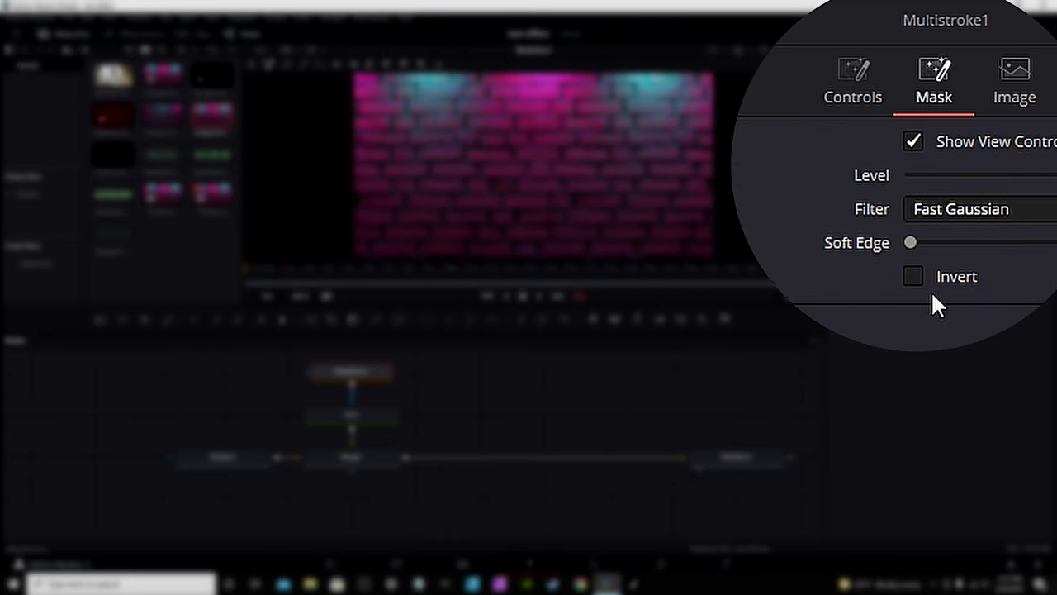
{"action": "left_click", "coordinate": [916, 210]}
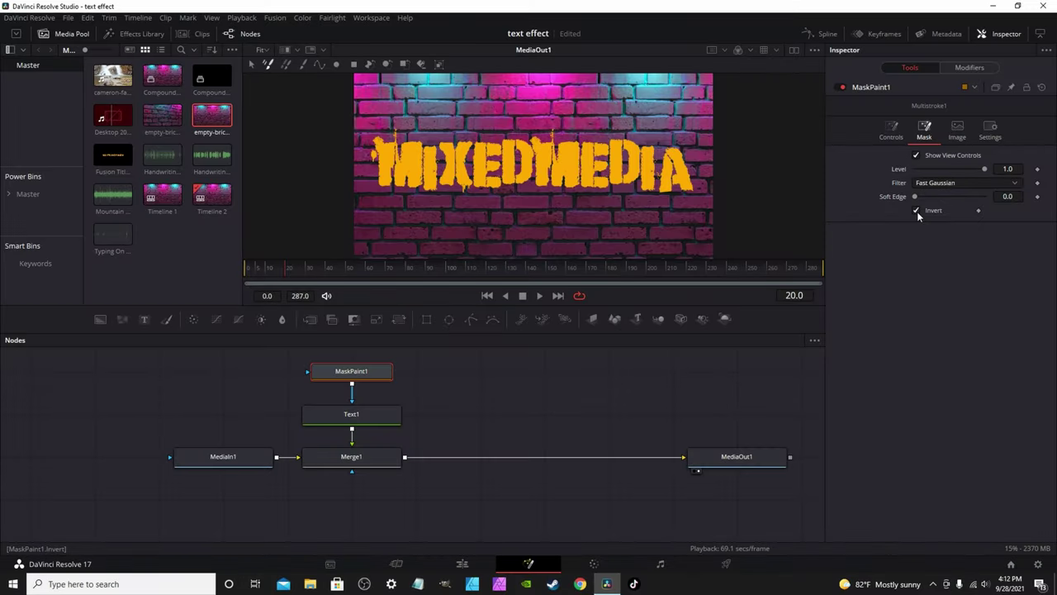
Expand Brush Controls and select the Stroke tool for freehand painting.
{"action": "left_click", "coordinate": [891, 129]}
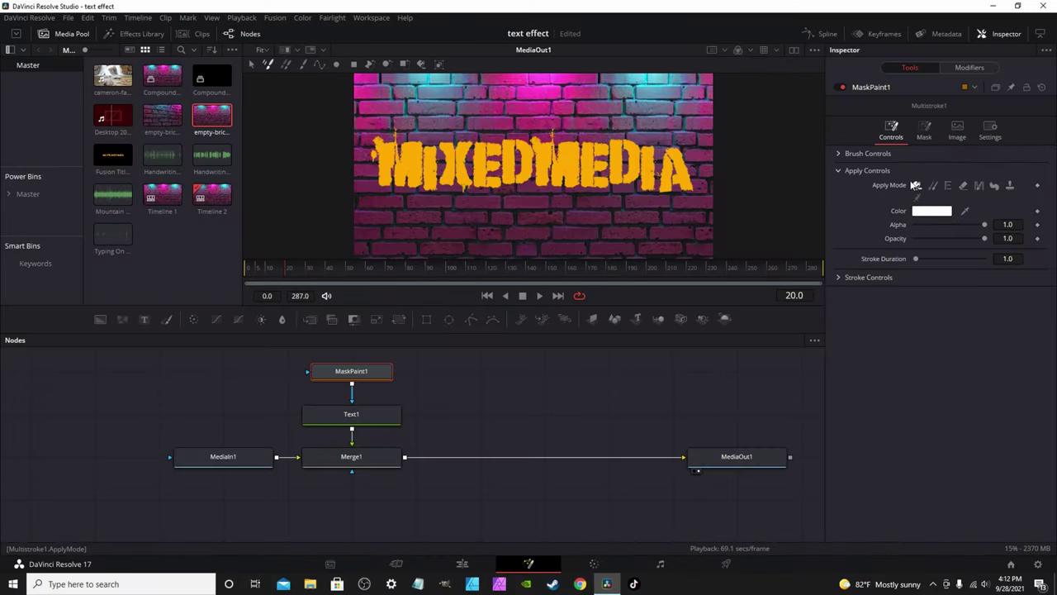
{"action": "left_click", "coordinate": [839, 154]}
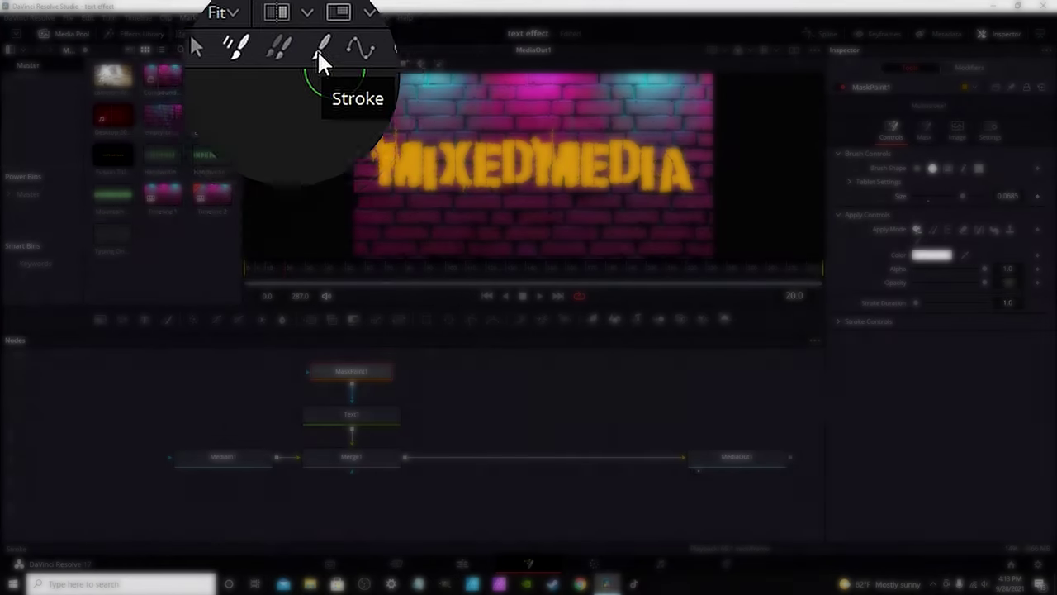
{"action": "left_click", "coordinate": [318, 50]}
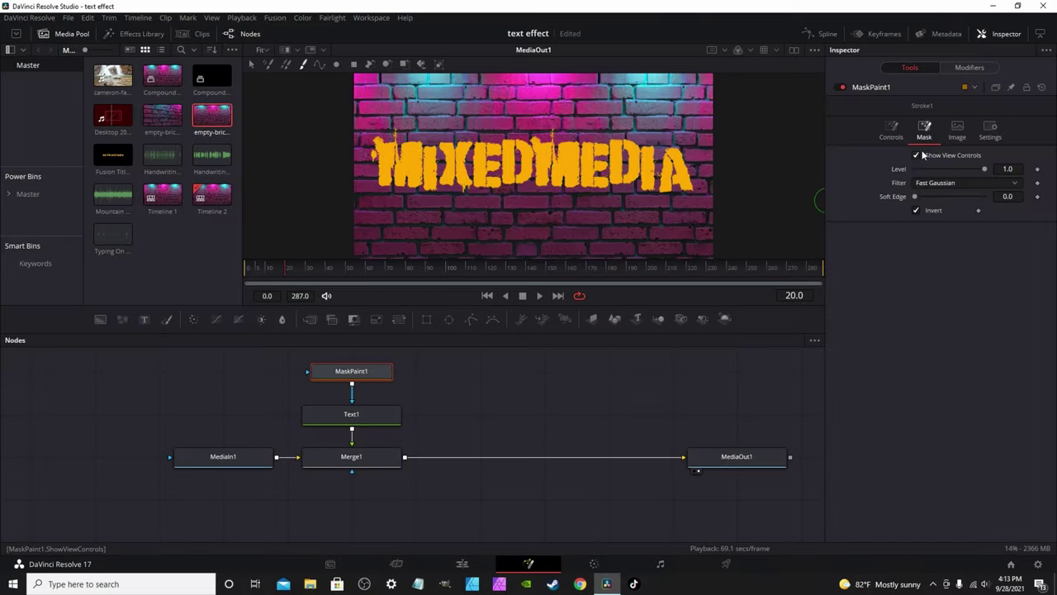
Set Stroke Animation to Write On and paint a stroke erasing the MIX letters.
{"action": "left_click", "coordinate": [891, 131]}
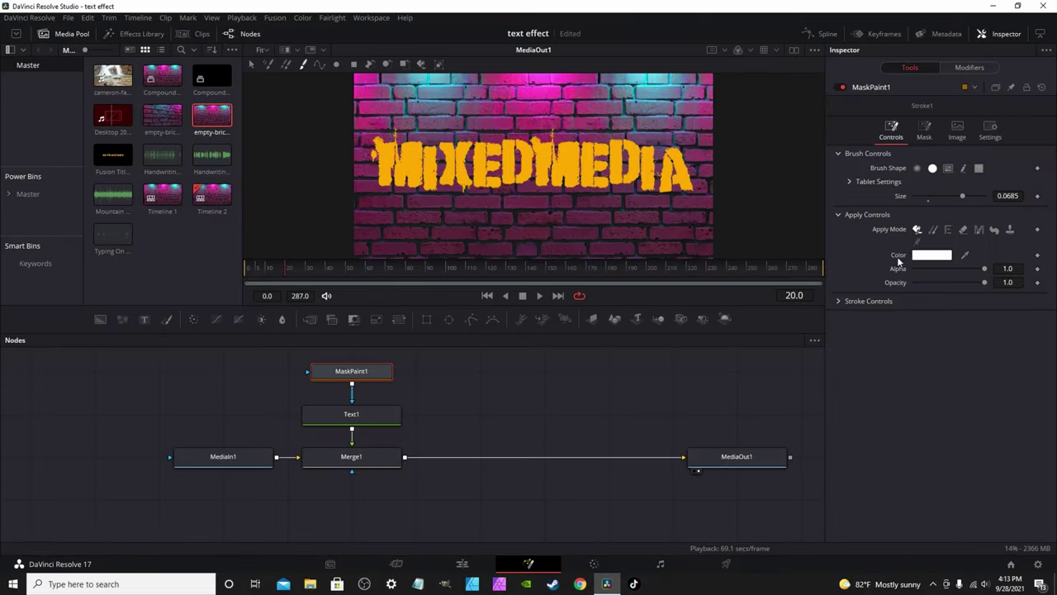
{"action": "left_click", "coordinate": [843, 302]}
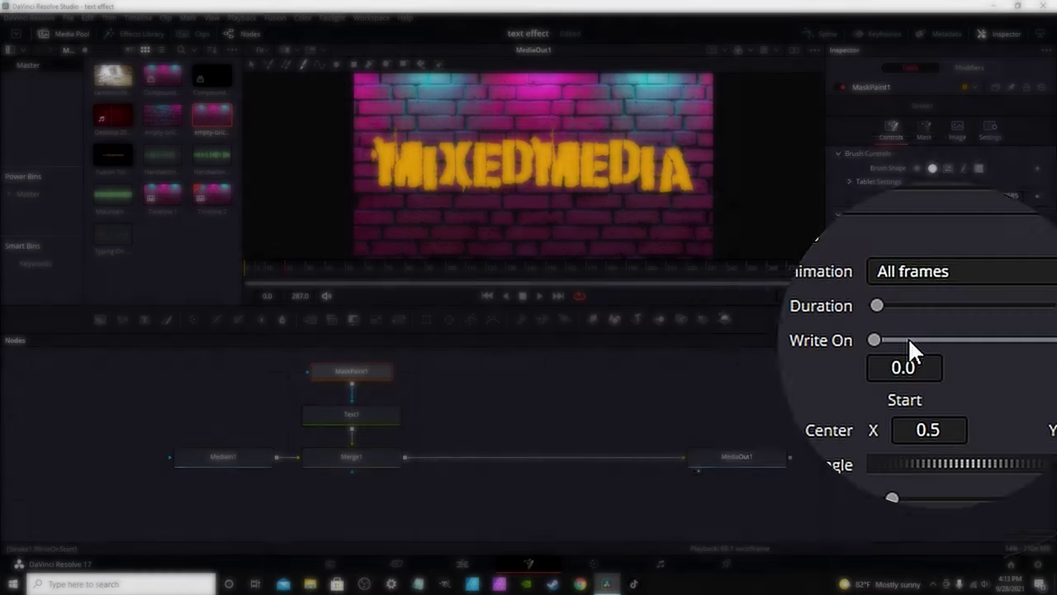
{"action": "left_click", "coordinate": [930, 274]}
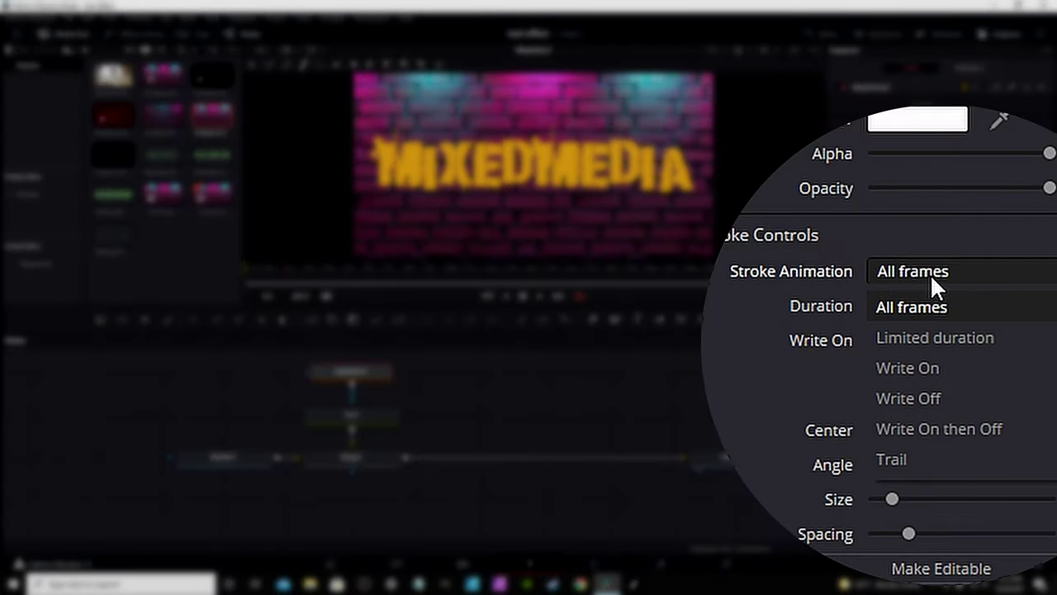
{"action": "left_click", "coordinate": [911, 372]}
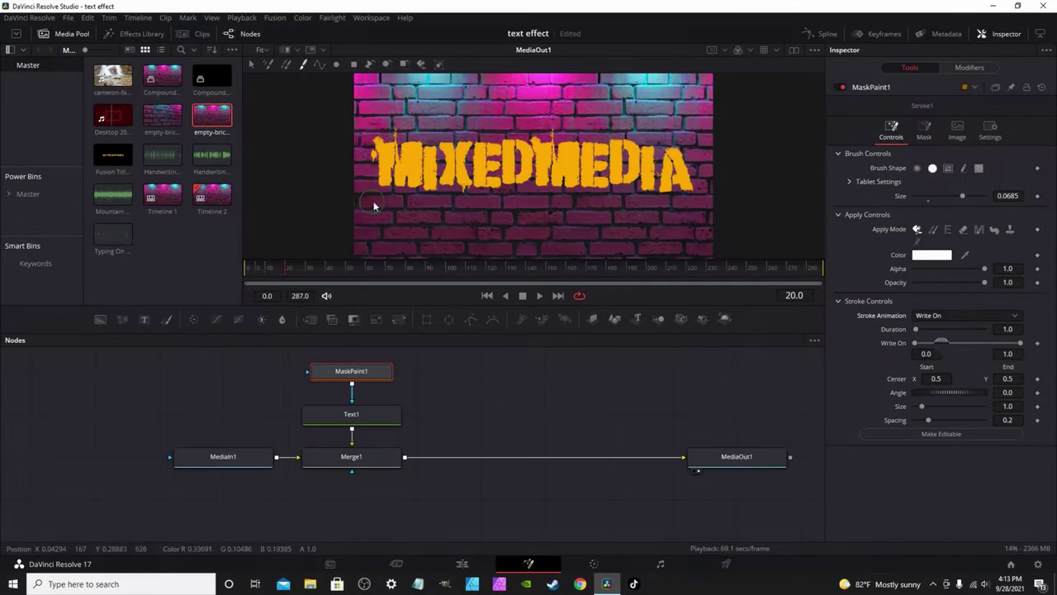
{"action": "mouse_move", "coordinate": [383, 169]}
{"action": "left_mouse_down"}
{"action": "mouse_move", "coordinate": [446, 177]}
{"action": "mouse_move", "coordinate": [464, 200]}
{"action": "mouse_move", "coordinate": [493, 162]}
{"action": "mouse_move", "coordinate": [507, 180]}
{"action": "mouse_move", "coordinate": [509, 163]}
{"action": "mouse_move", "coordinate": [543, 147]}
{"action": "mouse_move", "coordinate": [595, 158]}
{"action": "mouse_move", "coordinate": [615, 177]}
{"action": "mouse_move", "coordinate": [635, 153]}
{"action": "mouse_move", "coordinate": [699, 216]}
{"action": "left_mouse_up"}
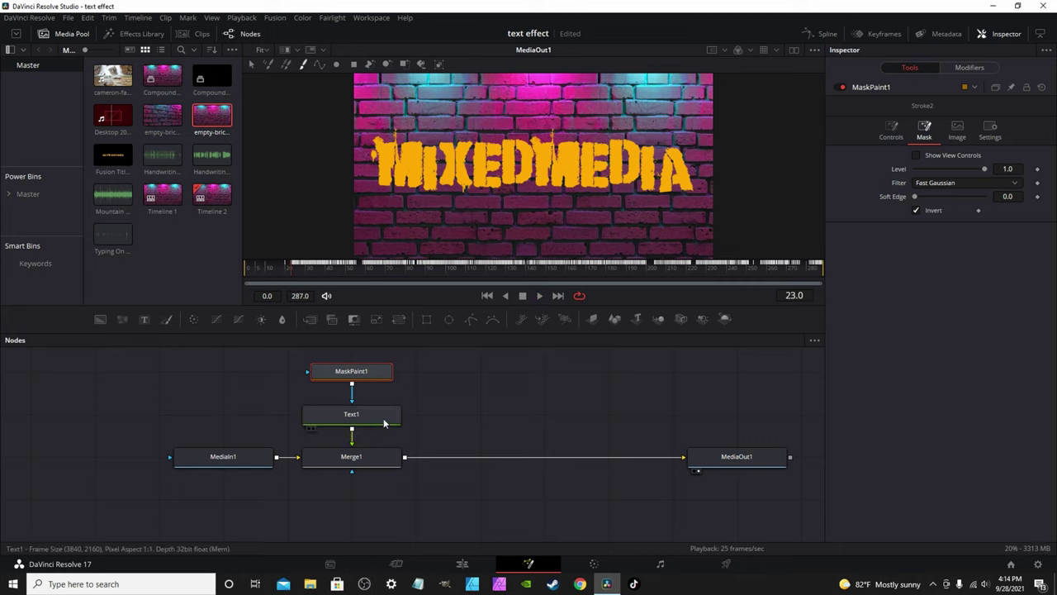
Show Stroke1's End keyframes under MaskPaint1 in a full-width Keyframes panel.
{"action": "left_click", "coordinate": [877, 32]}
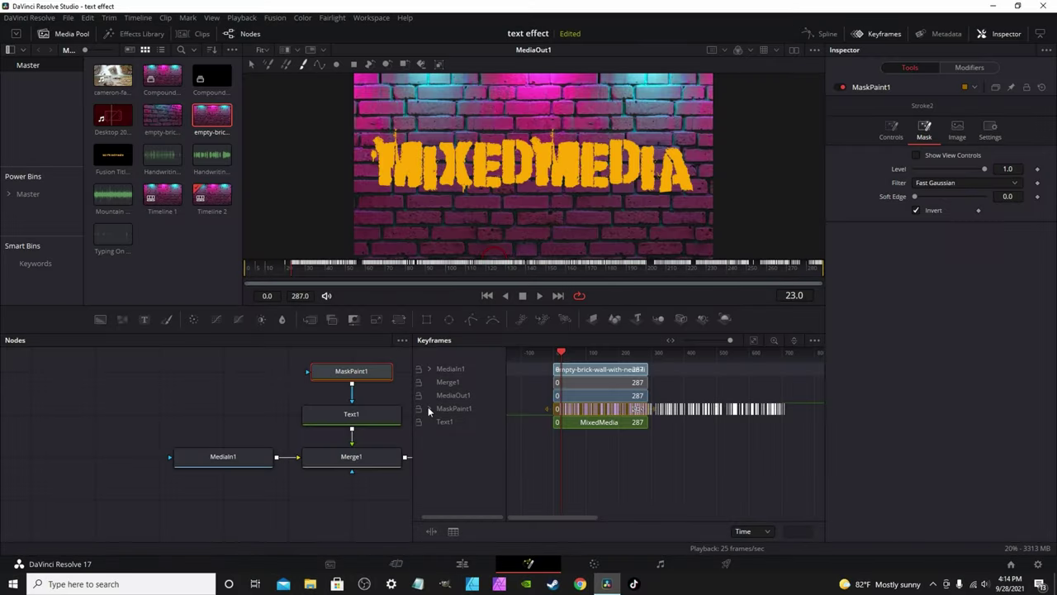
{"action": "left_click", "coordinate": [429, 407]}
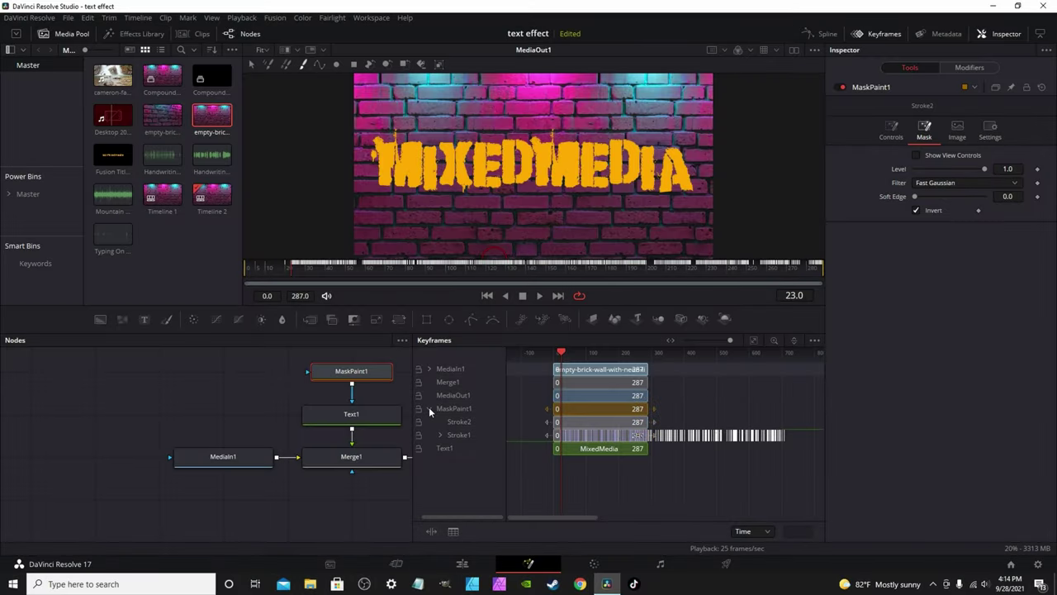
{"action": "left_click", "coordinate": [441, 434]}
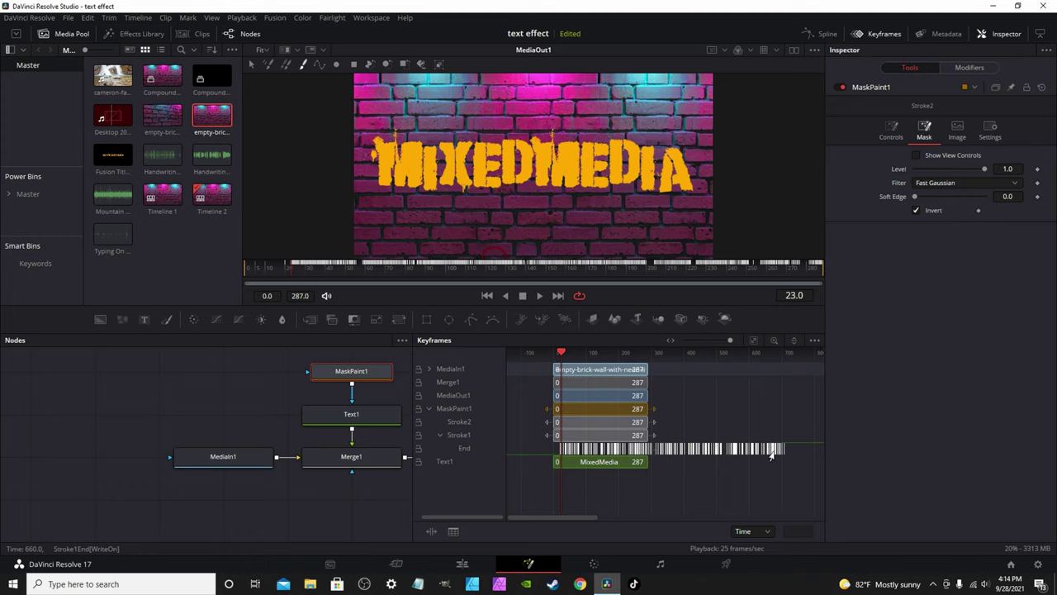
{"action": "key", "text": "F4"}
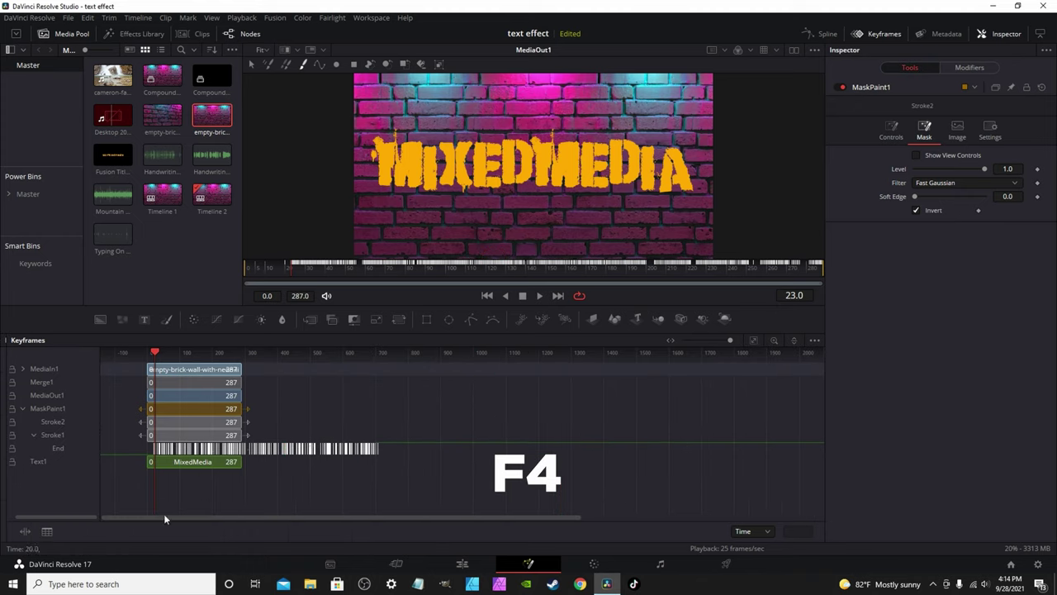
{"action": "left_click", "coordinate": [458, 463]}
{"action": "left_click", "coordinate": [444, 448]}
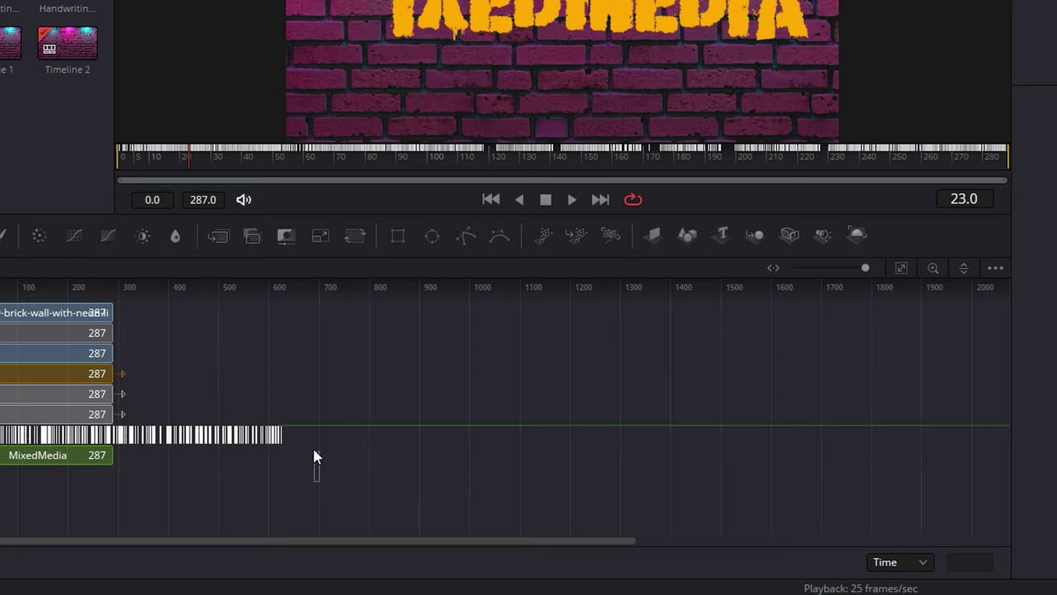
Compress Stroke1's End keyframes to finish sooner, then shift them slightly later.
{"action": "left_click_drag", "start_coordinate": [319, 419], "coordinate": [0, 430]}
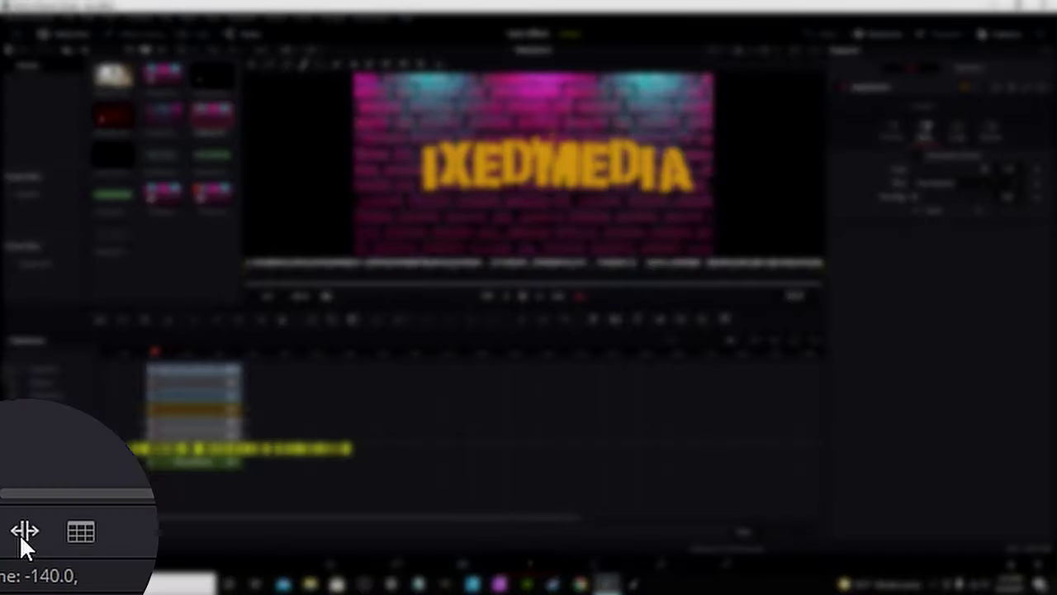
{"action": "left_click", "coordinate": [20, 534]}
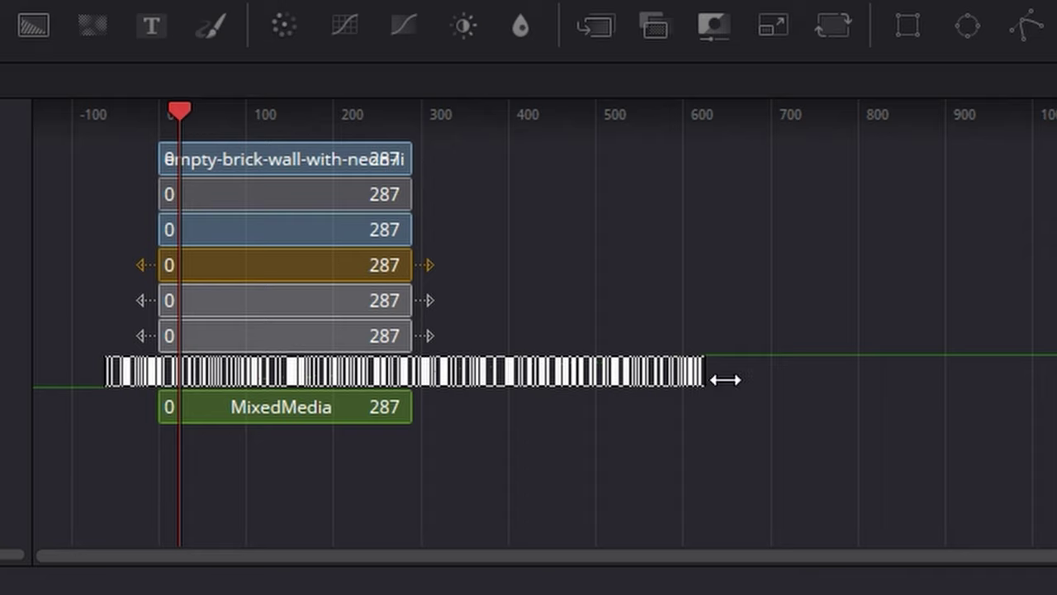
{"action": "left_click_drag", "start_coordinate": [725, 379], "coordinate": [566, 370]}
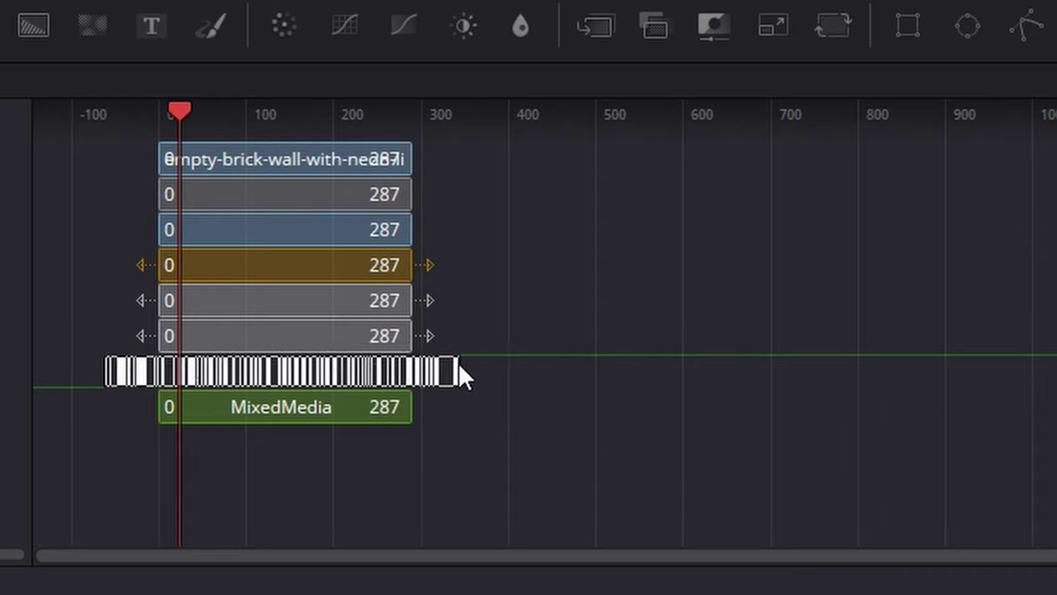
{"action": "left_click_drag", "start_coordinate": [459, 366], "coordinate": [179, 371]}
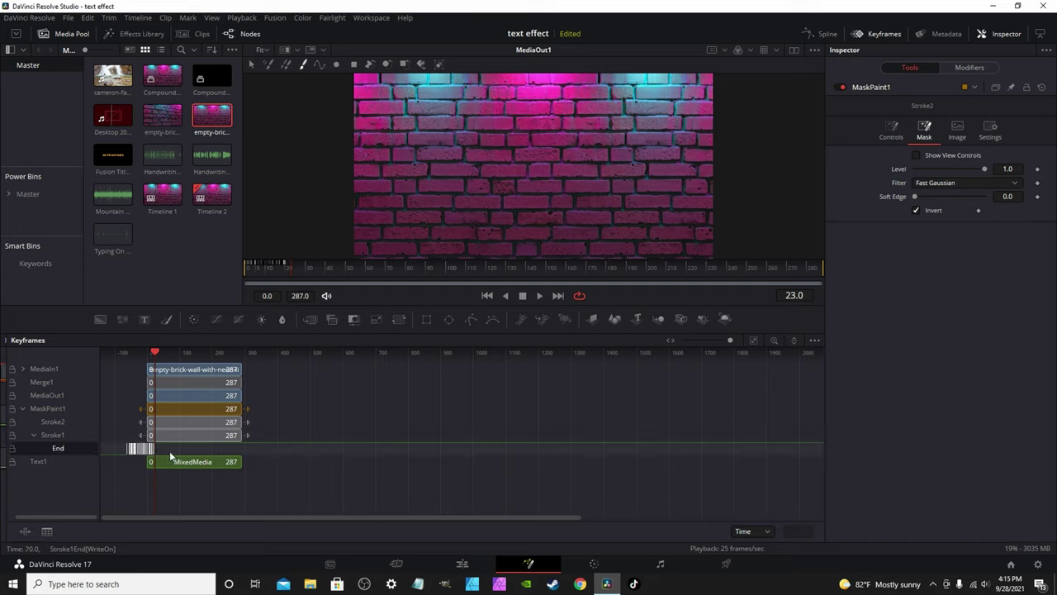
{"action": "left_click_drag", "start_coordinate": [169, 452], "coordinate": [196, 454]}
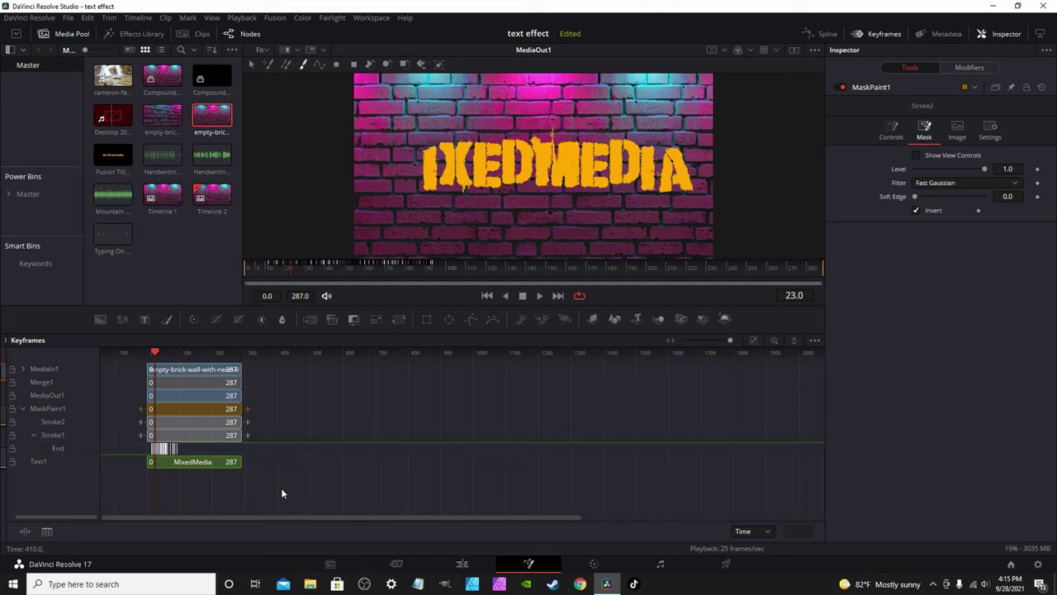
{"action": "left_click", "coordinate": [882, 34]}
Replay the composition from the start to check the MixedMedia reveal.
{"action": "left_click", "coordinate": [247, 269]}
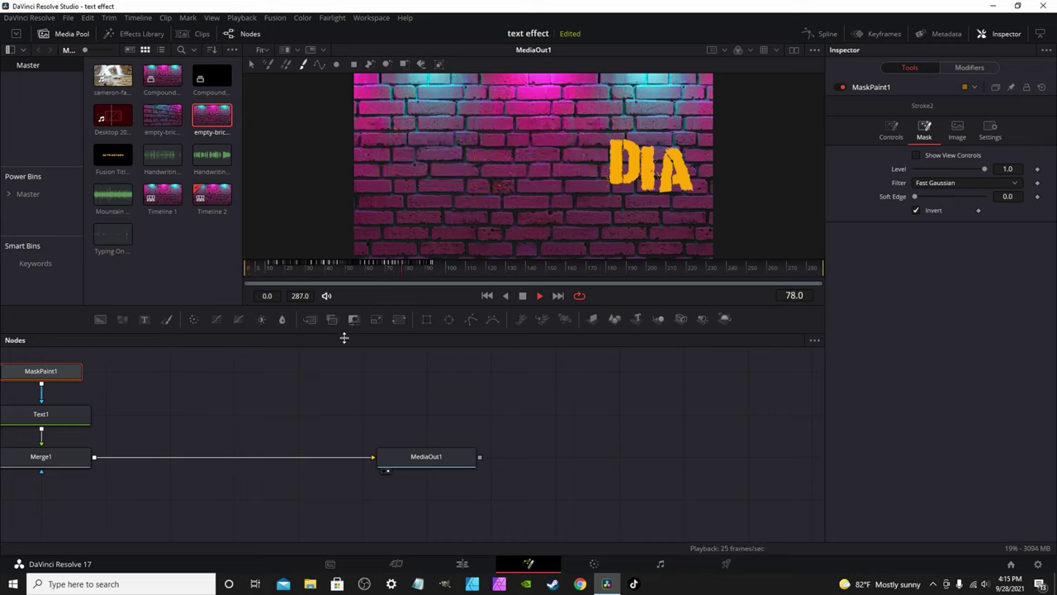
{"action": "key", "text": "space"}
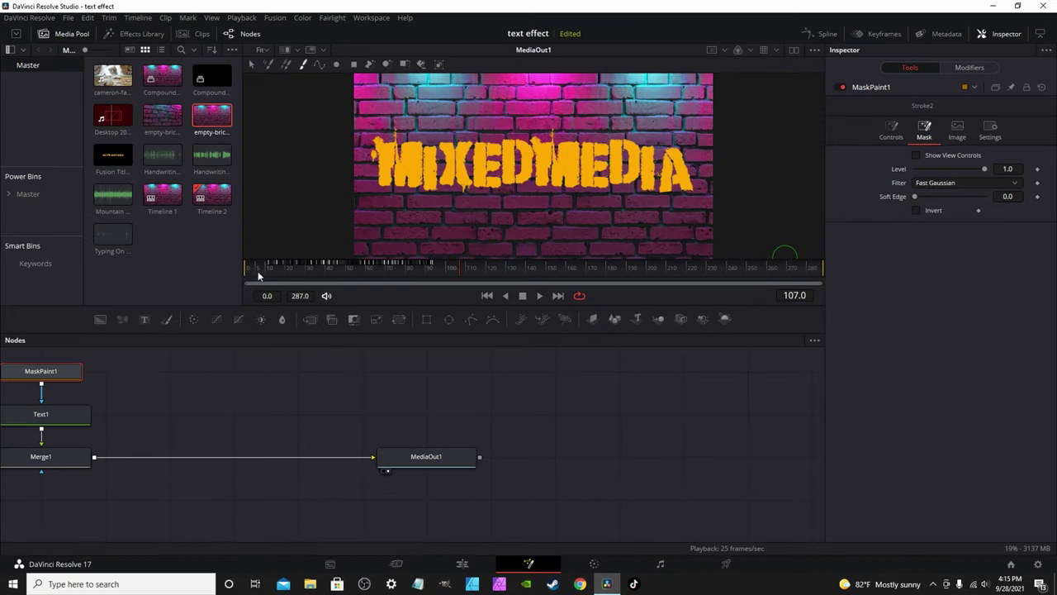
{"action": "left_click", "coordinate": [256, 274]}
{"action": "key", "text": "space"}
{"action": "left_click", "coordinate": [249, 269]}
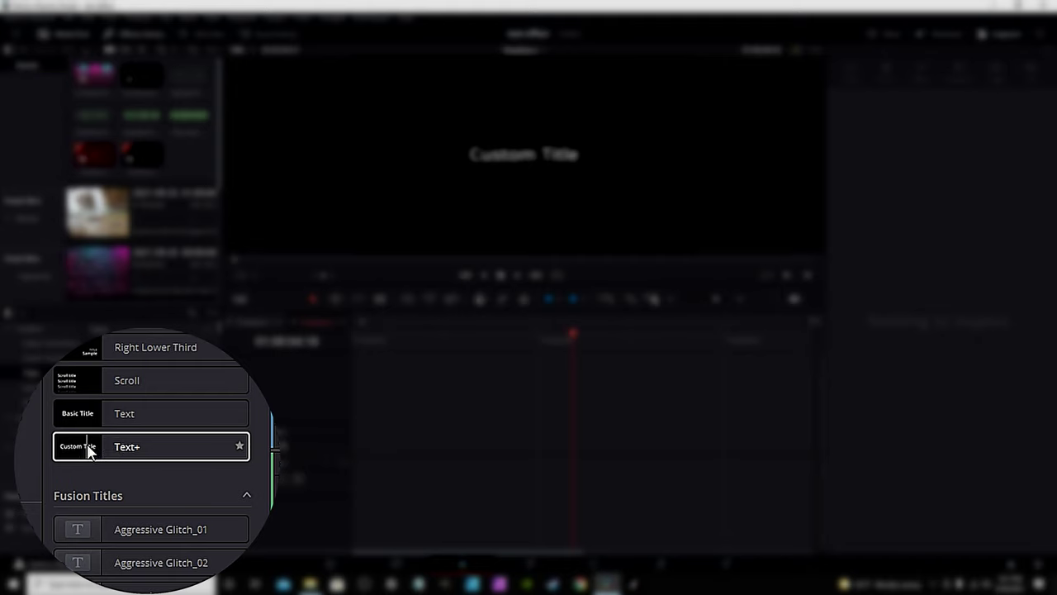
Place a Text+ title on Video 1 of Timeline 2 and preview the Custom Title clip.
{"action": "left_click_drag", "start_coordinate": [142, 453], "coordinate": [413, 451]}
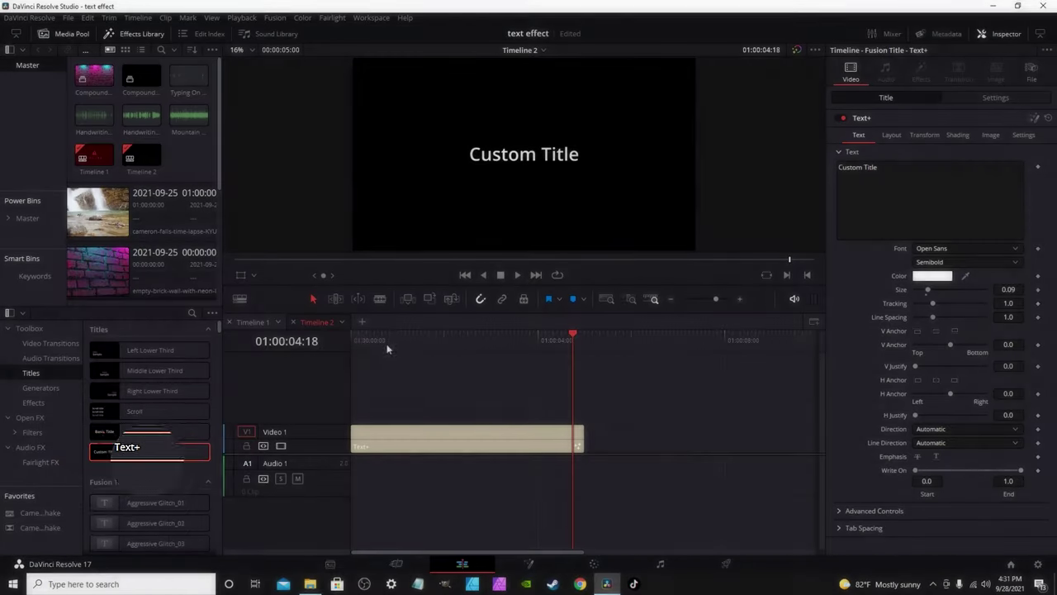
{"action": "left_click", "coordinate": [358, 340]}
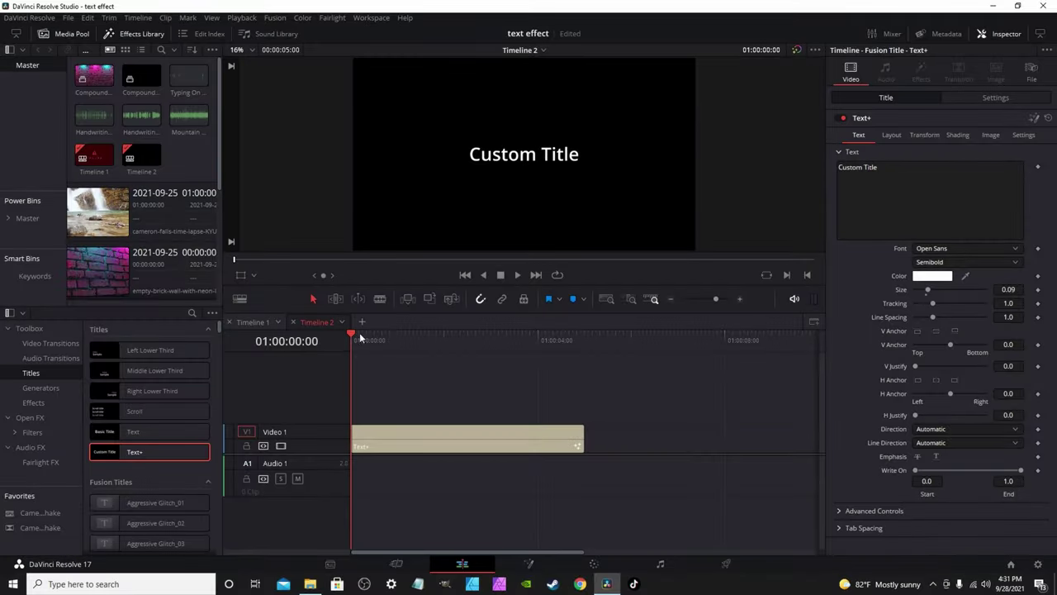
{"action": "mouse_move", "coordinate": [358, 340]}
{"action": "left_mouse_down"}
{"action": "mouse_move", "coordinate": [587, 344]}
{"action": "mouse_move", "coordinate": [352, 339]}
{"action": "left_mouse_up"}
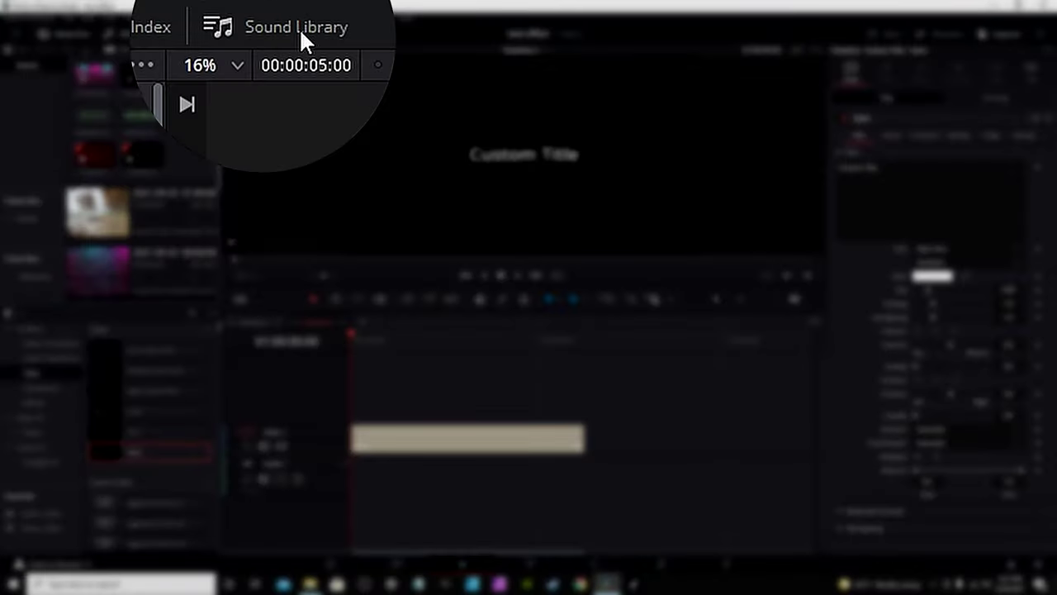
Search the Sound Library for 'typing' and place Typing On A Keyboard.M.wav on Audio 1.
{"action": "left_click", "coordinate": [299, 28]}
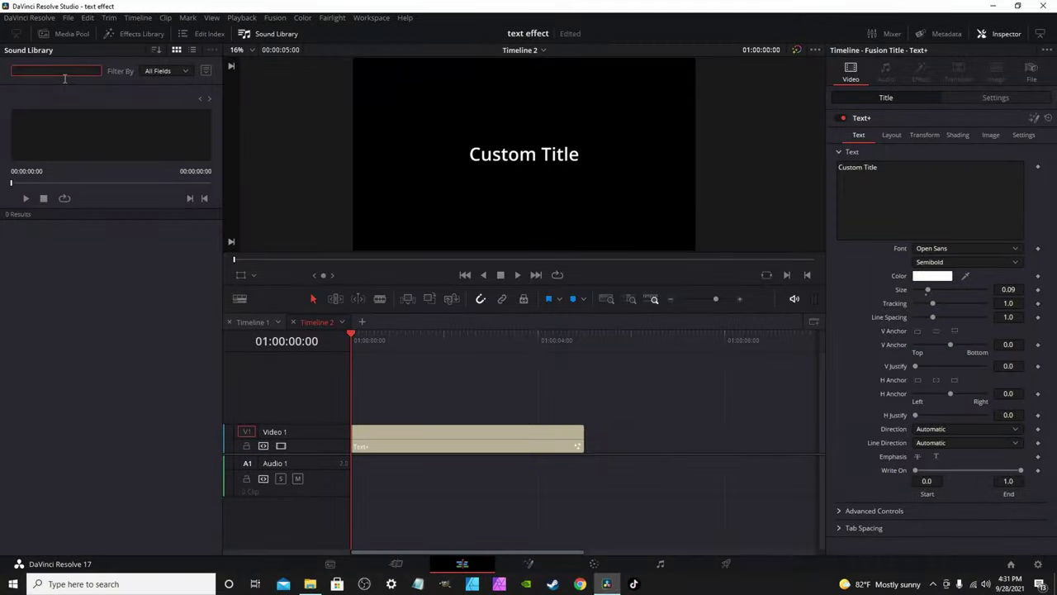
{"action": "type", "text": "ty"}
{"action": "type", "text": "p"}
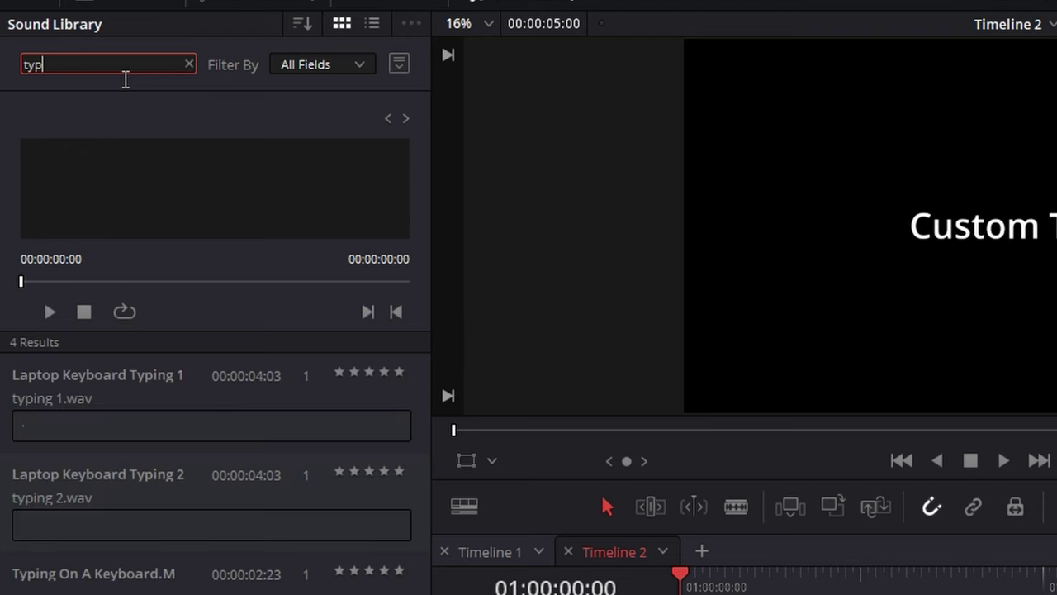
{"action": "type", "text": "ing"}
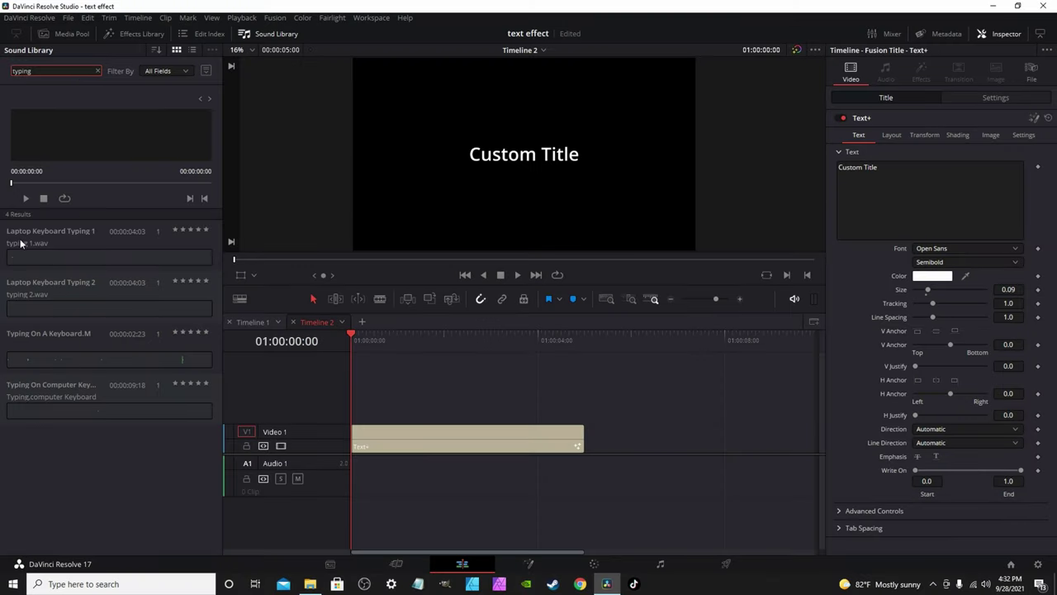
{"action": "left_click", "coordinate": [24, 253]}
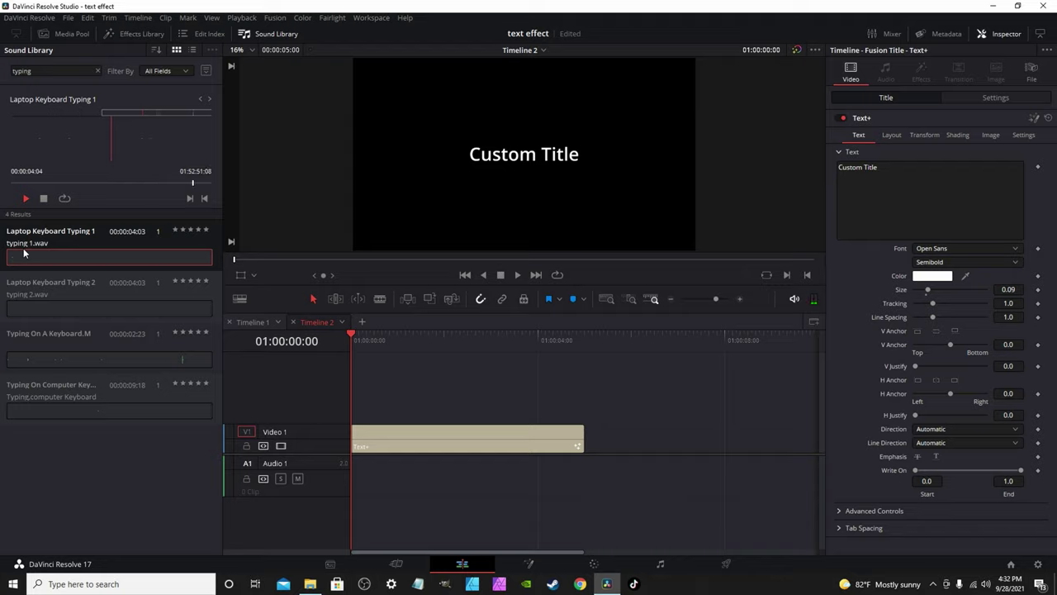
{"action": "left_click_drag", "start_coordinate": [50, 359], "coordinate": [372, 356]}
{"action": "left_click", "coordinate": [353, 337]}
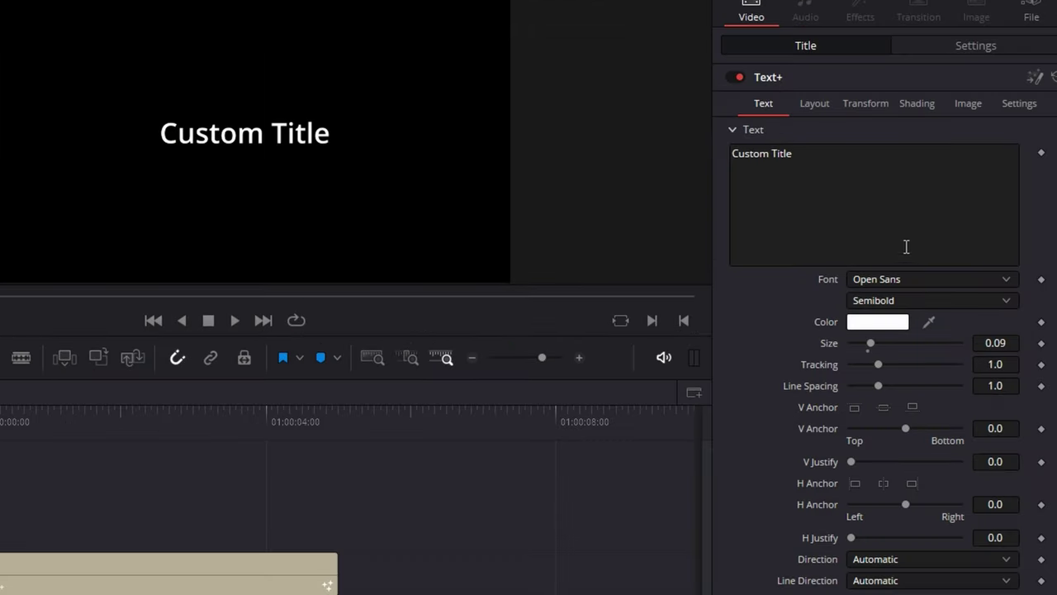
Set the title font to Gotham Black and replace its text with 'Like and Subscribe'.
{"action": "left_click", "coordinate": [909, 280]}
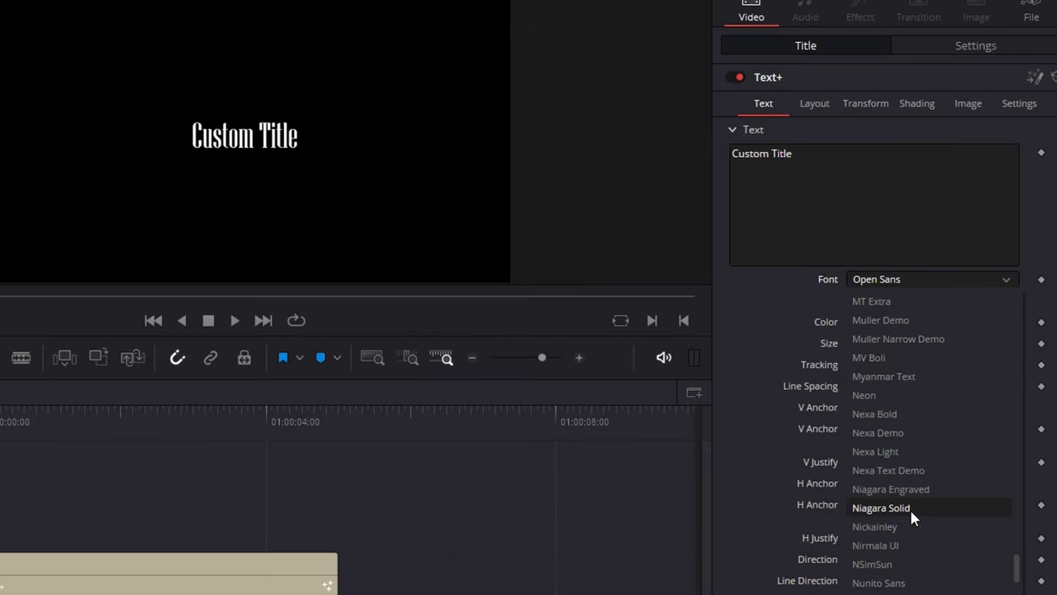
{"action": "scroll", "coordinate": [913, 529], "scroll_direction": "down", "scroll_amount": 4}
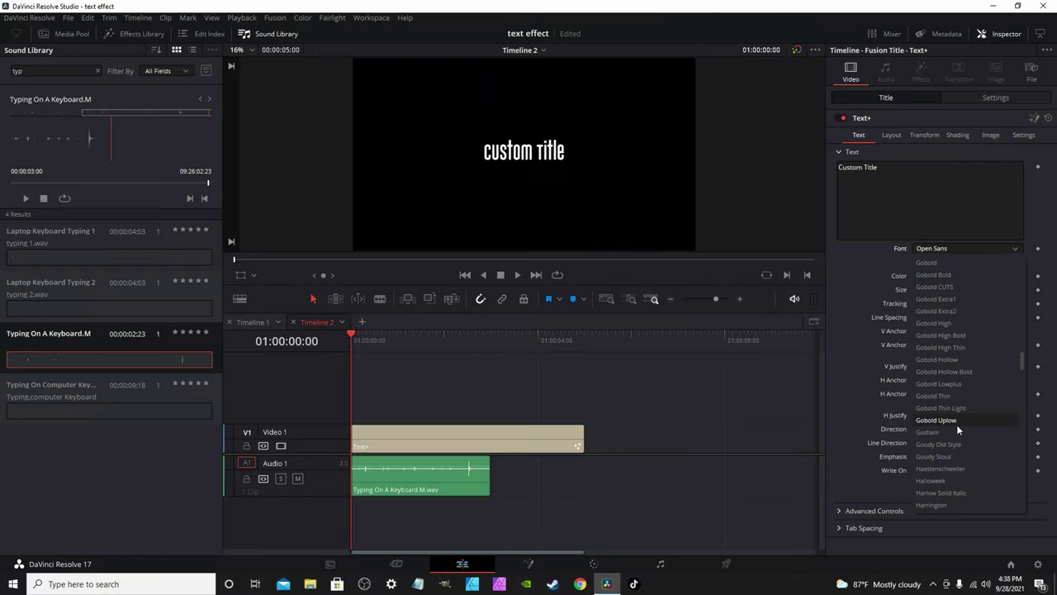
{"action": "left_click", "coordinate": [927, 432]}
{"action": "left_click", "coordinate": [936, 235]}
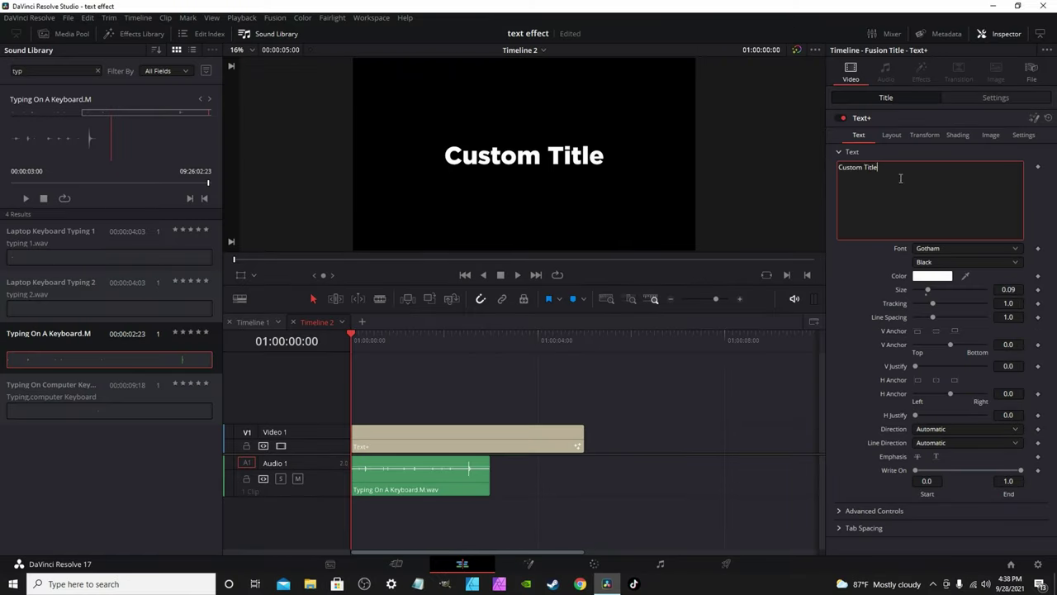
{"action": "key", "text": "ctrl+a"}
{"action": "type", "text": "Like a"}
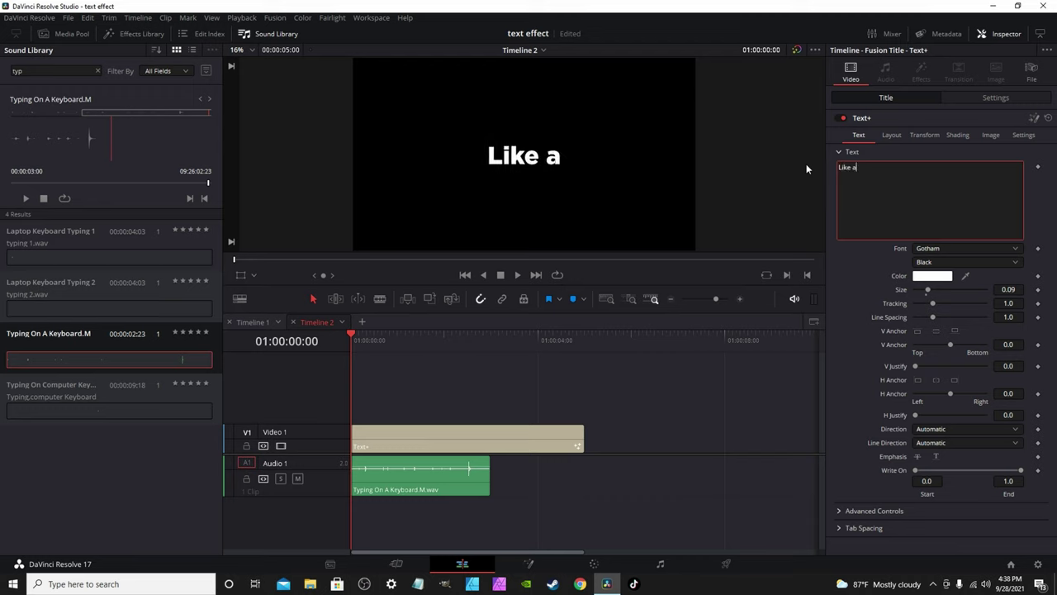
{"action": "type", "text": "nd Su"}
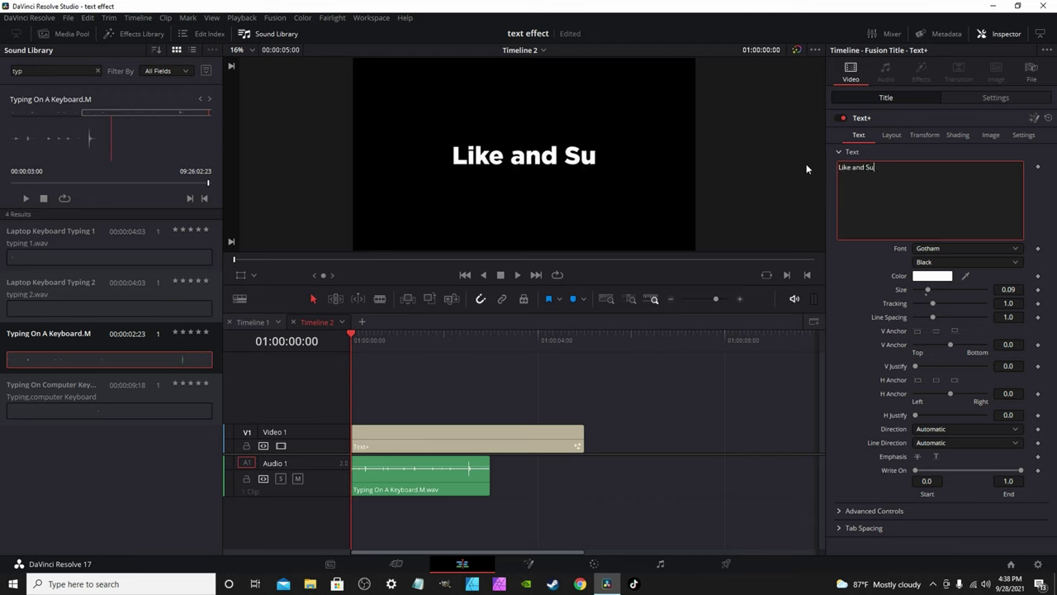
{"action": "type", "text": "bscr"}
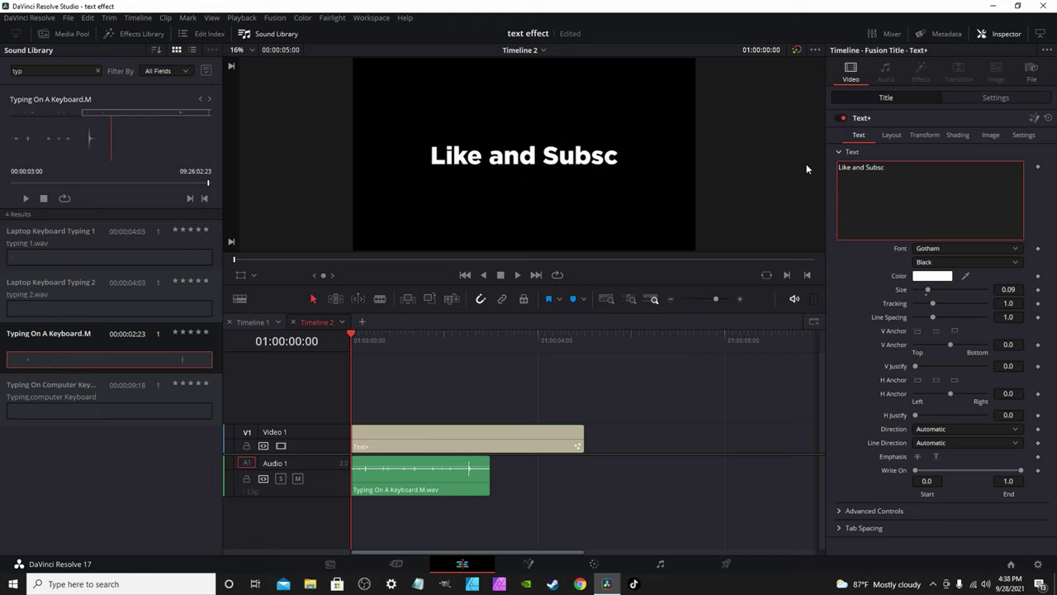
{"action": "type", "text": "ibe"}
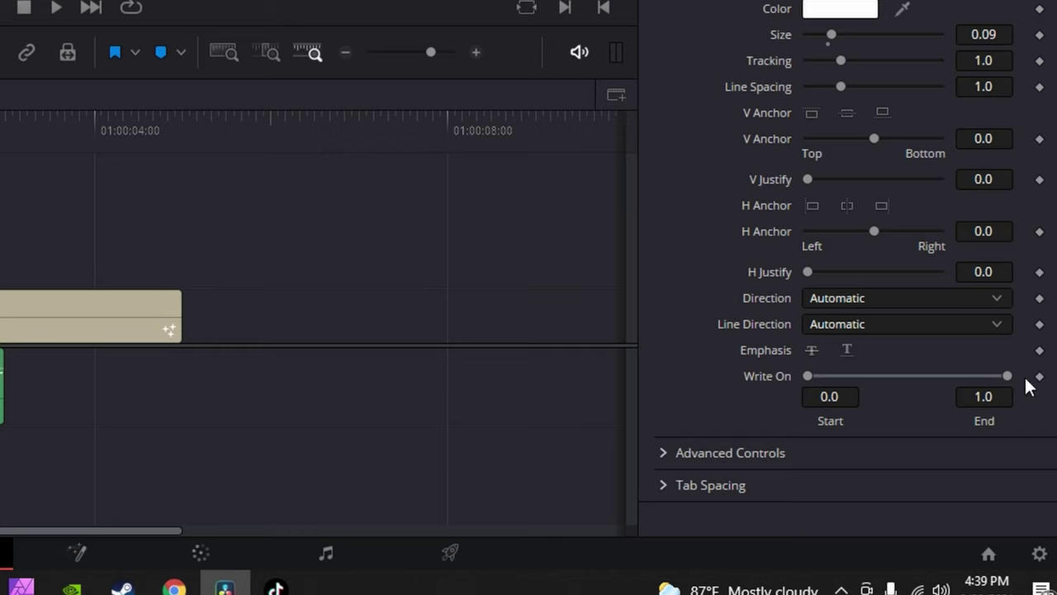
Keyframe Write On End from 0.0 at the clip start to 1.0 on its last frame, then play.
{"action": "left_click", "coordinate": [1037, 470]}
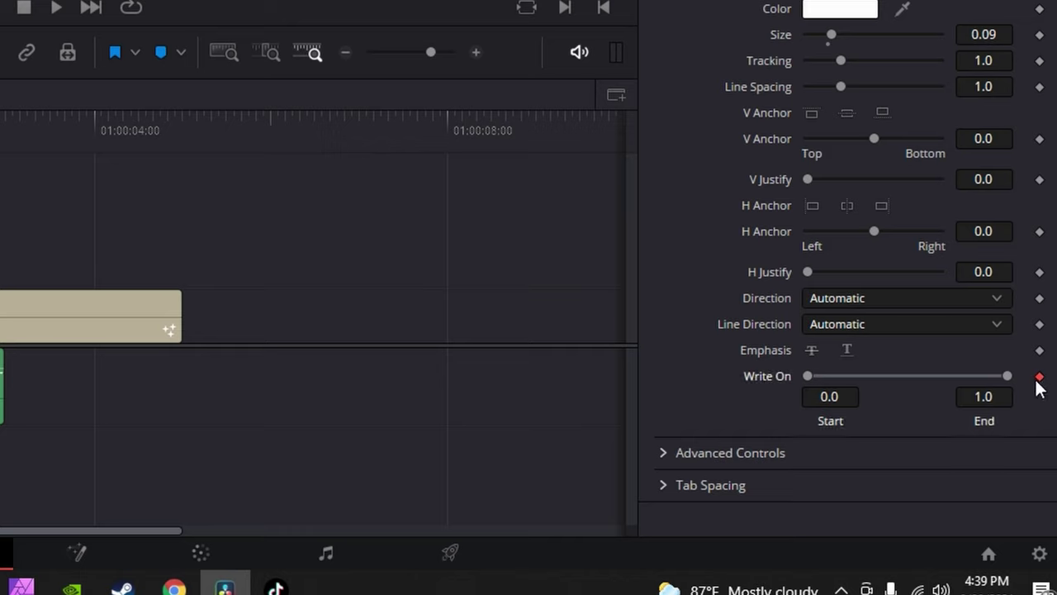
{"action": "left_click_drag", "start_coordinate": [1004, 376], "coordinate": [801, 376]}
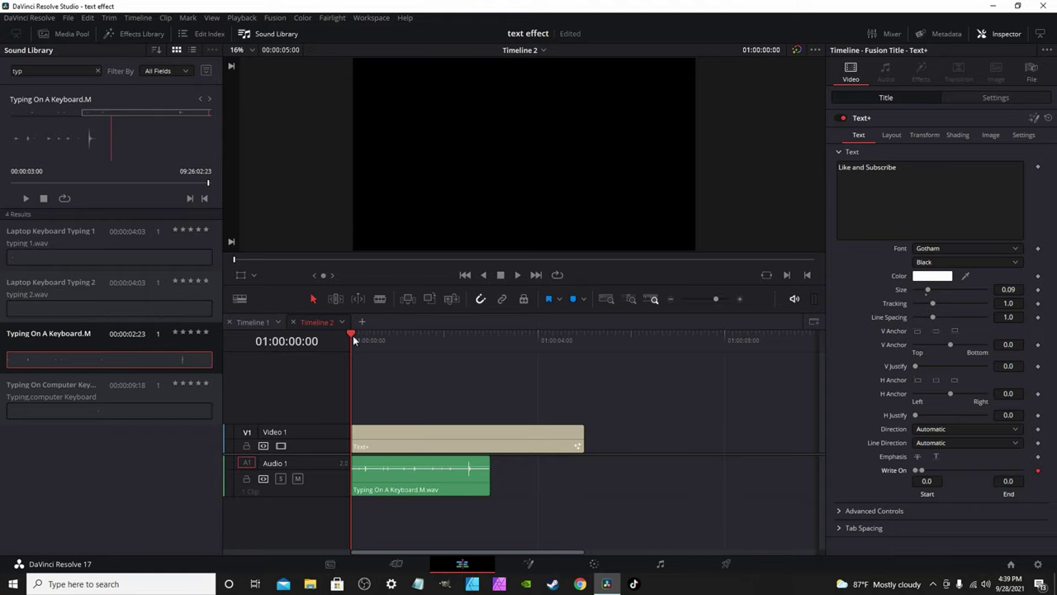
{"action": "left_click_drag", "start_coordinate": [353, 335], "coordinate": [574, 350]}
{"action": "key", "text": "Left"}
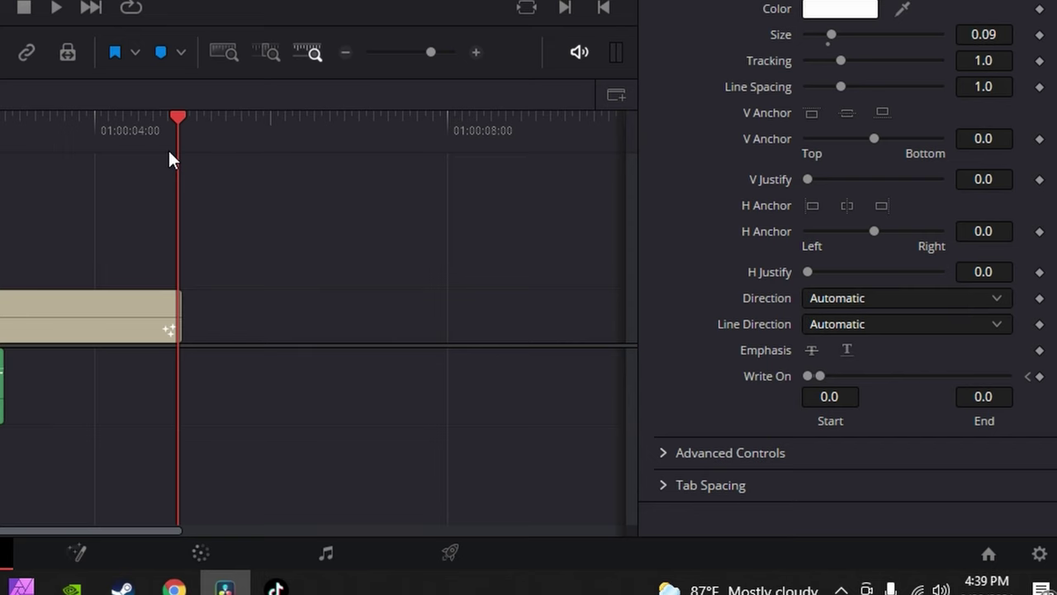
{"action": "left_click_drag", "start_coordinate": [820, 375], "coordinate": [1015, 406]}
{"action": "left_click", "coordinate": [353, 335]}
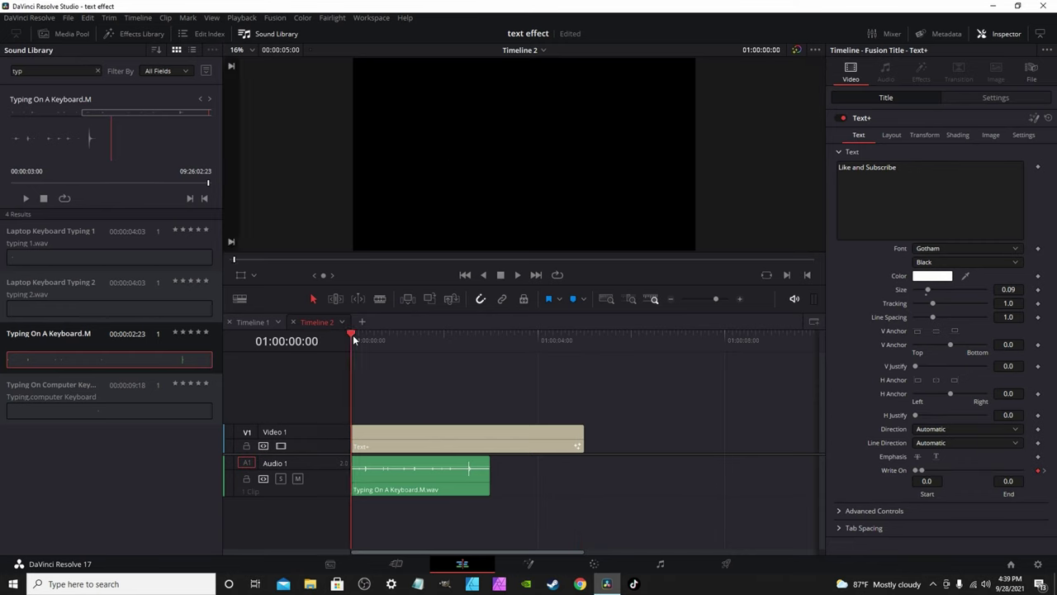
{"action": "key", "text": "space"}
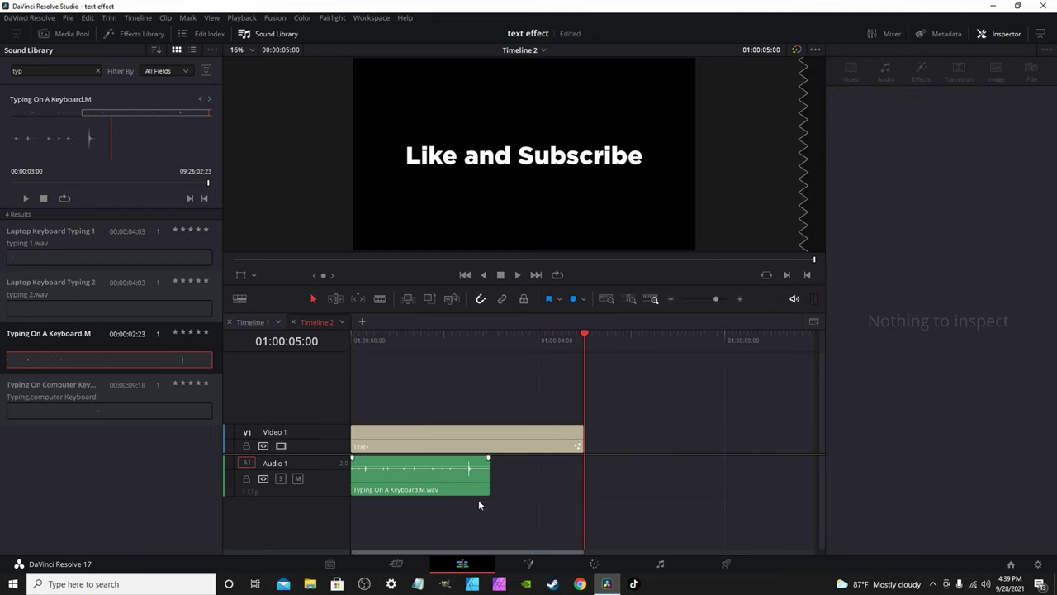
Trim the title clip to about three seconds to match the typing sound and play it.
{"action": "left_click", "coordinate": [492, 333]}
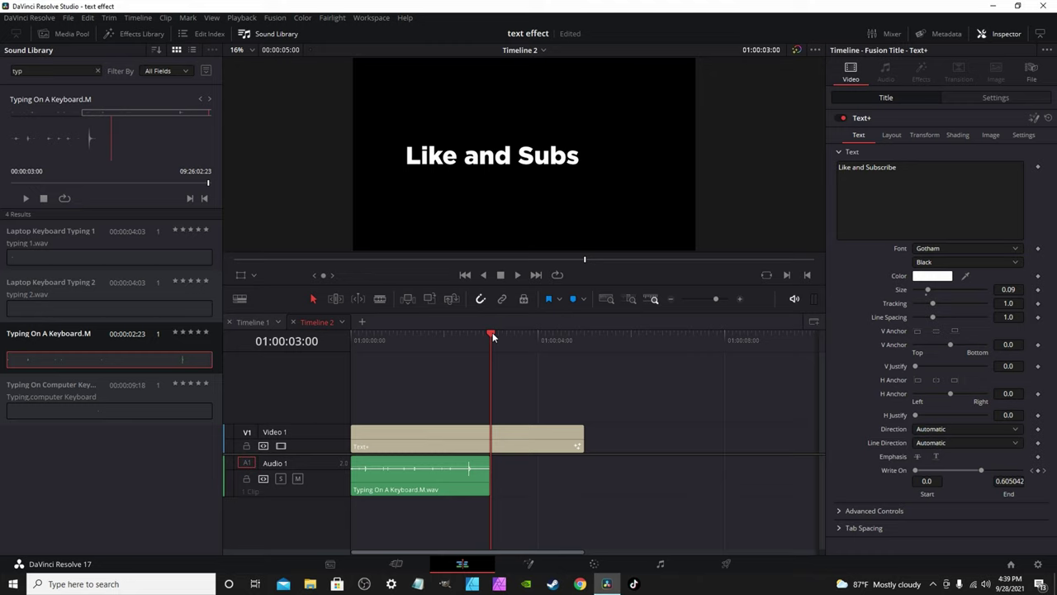
{"action": "left_click_drag", "start_coordinate": [591, 442], "coordinate": [490, 444]}
{"action": "left_click", "coordinate": [487, 334]}
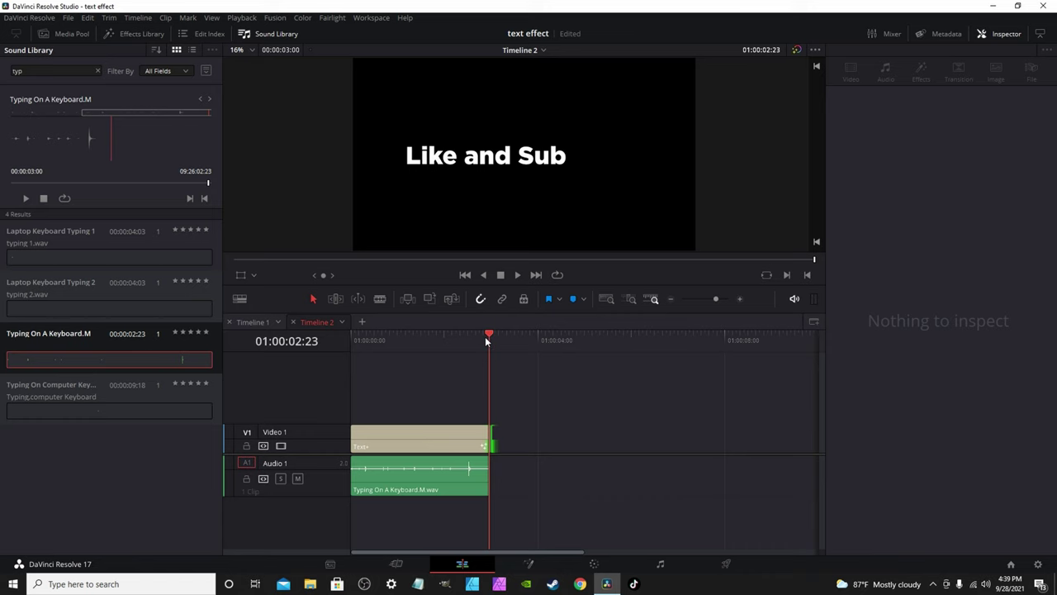
{"action": "left_click", "coordinate": [405, 334]}
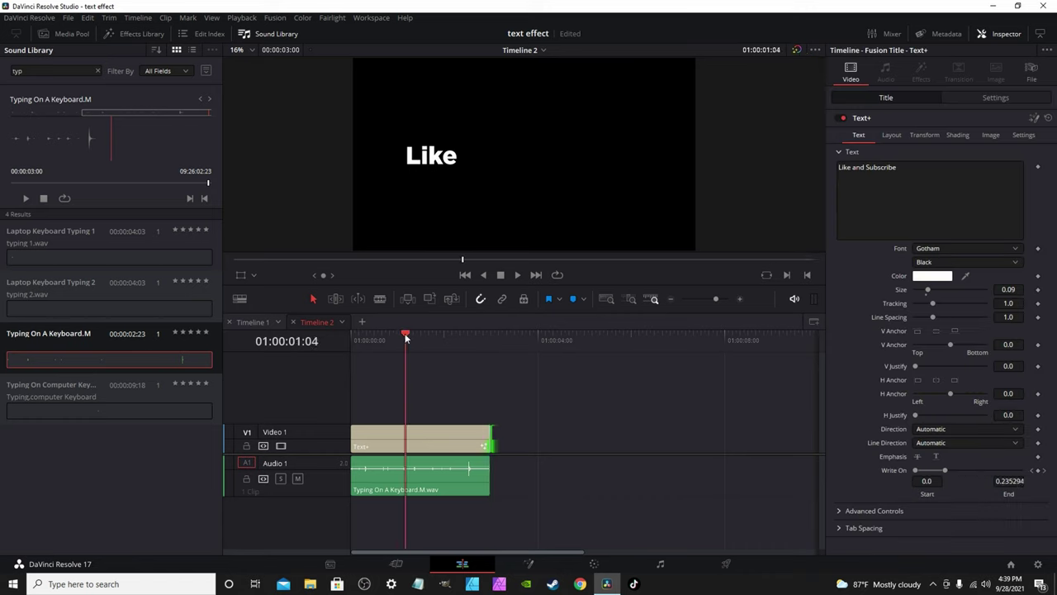
{"action": "key", "text": "space"}
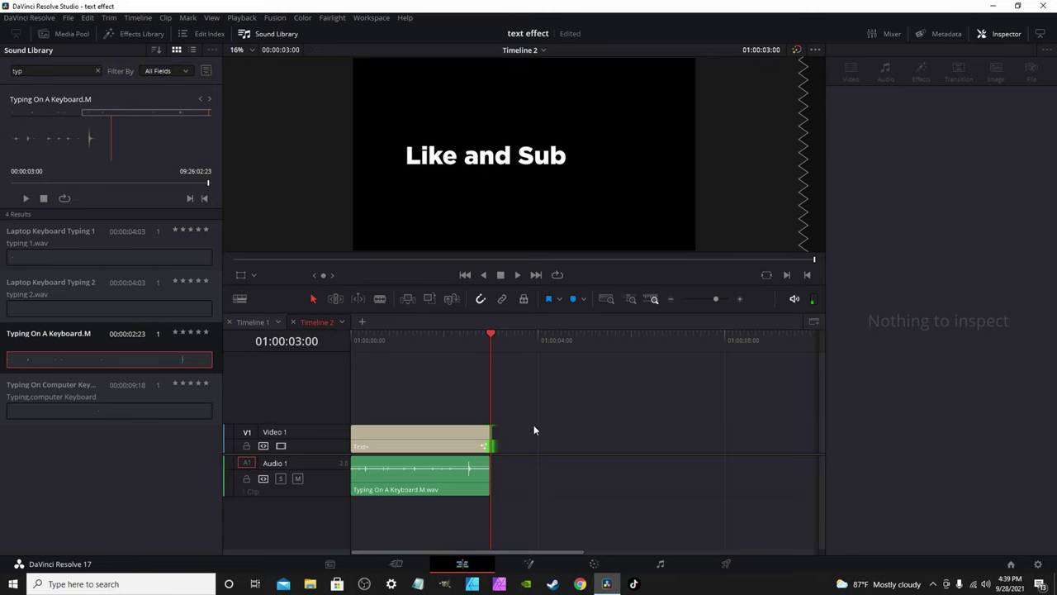
Keyframe Write On End at 1.0 on the new last frame and replay from the start.
{"action": "key", "text": "Left"}
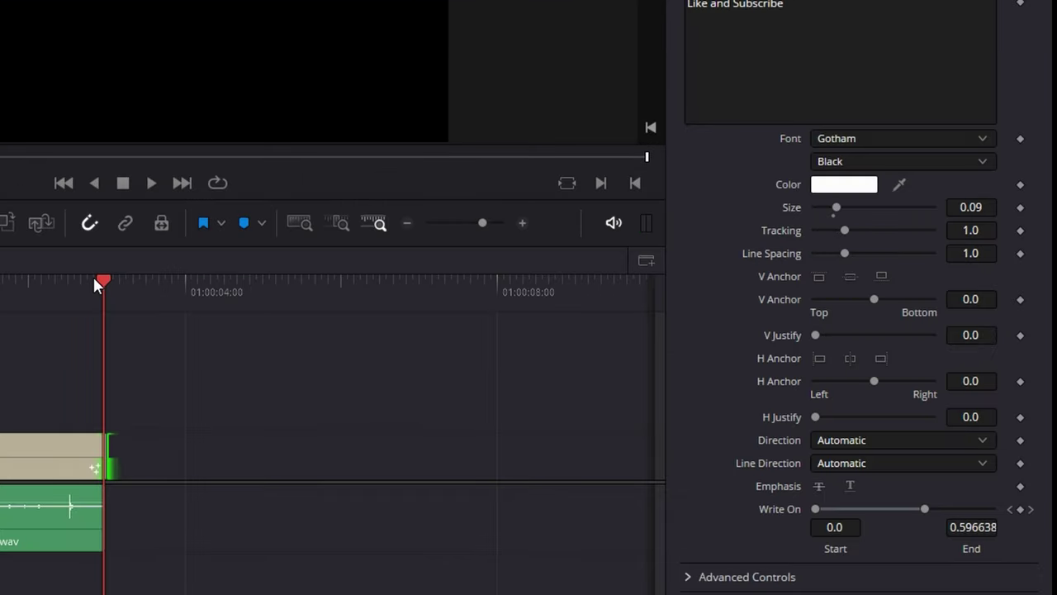
{"action": "left_click_drag", "start_coordinate": [927, 515], "coordinate": [994, 512]}
{"action": "left_click", "coordinate": [1021, 509]}
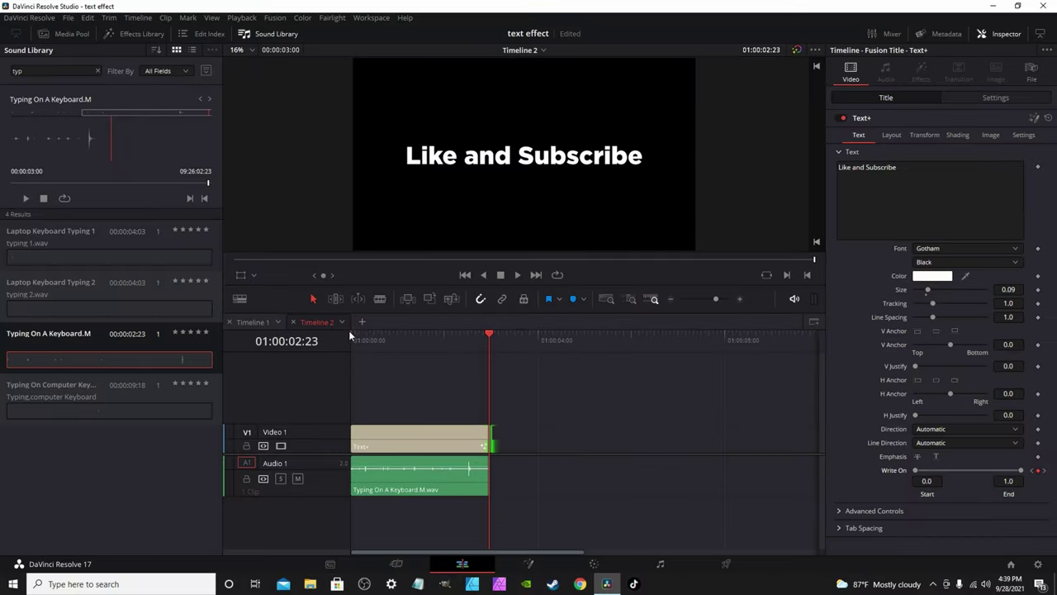
{"action": "left_click", "coordinate": [350, 332]}
{"action": "key", "text": "space"}
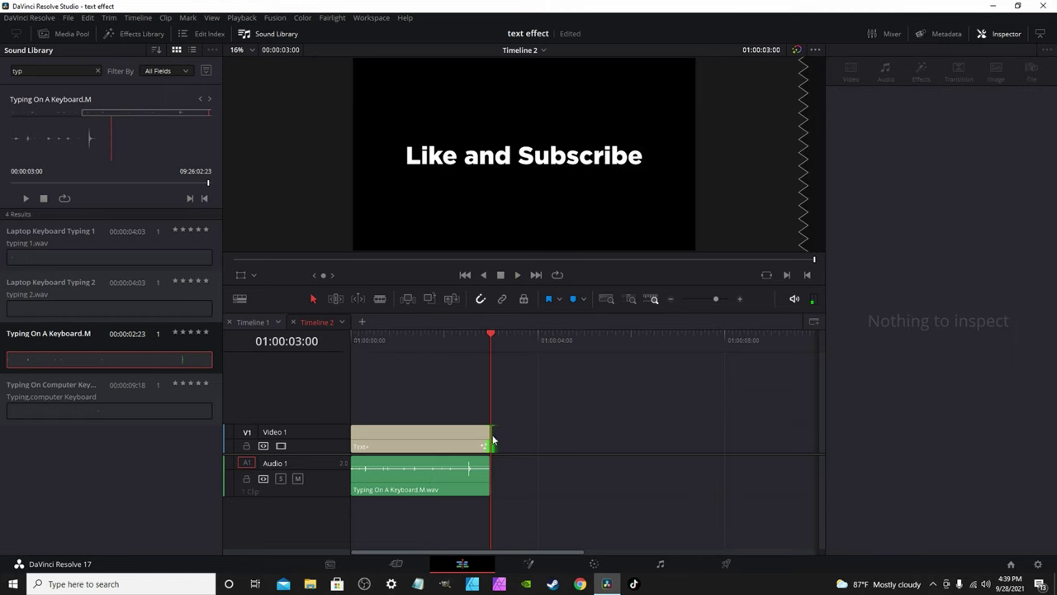
Lengthen the title clip, lower Write On End at 01:00:02:23, and replay the animation.
{"action": "left_click_drag", "start_coordinate": [492, 439], "coordinate": [594, 436]}
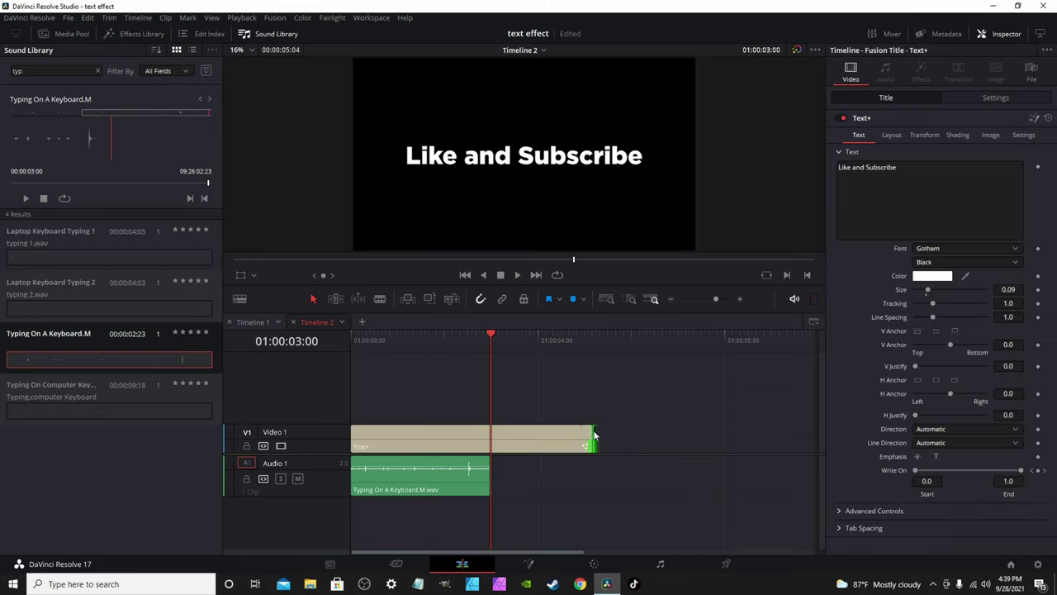
{"action": "key", "text": "space"}
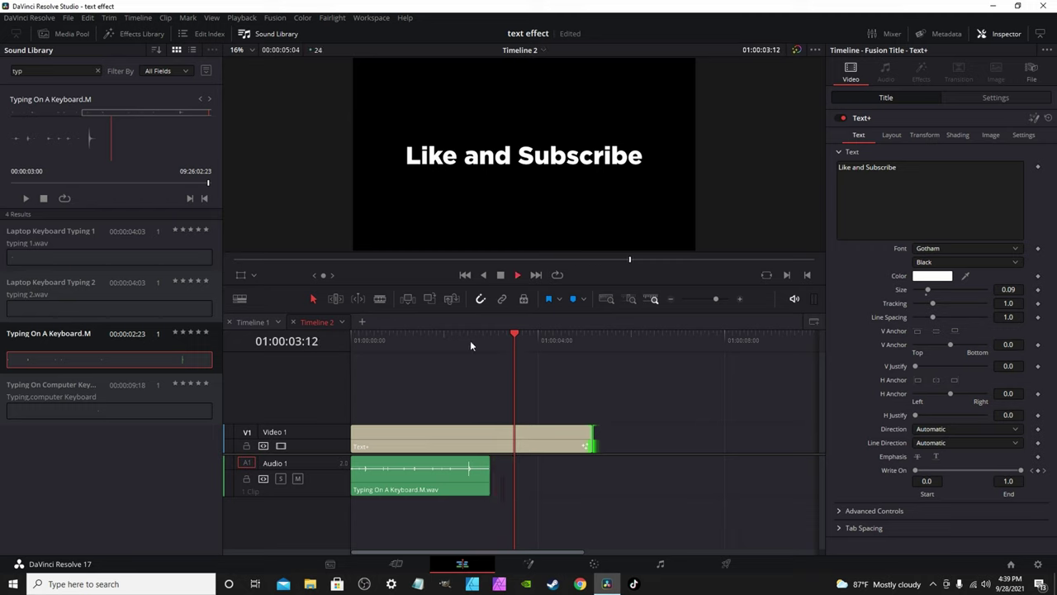
{"action": "mouse_move", "coordinate": [493, 339]}
{"action": "left_mouse_down"}
{"action": "mouse_move", "coordinate": [476, 334]}
{"action": "mouse_move", "coordinate": [487, 338]}
{"action": "left_mouse_up"}
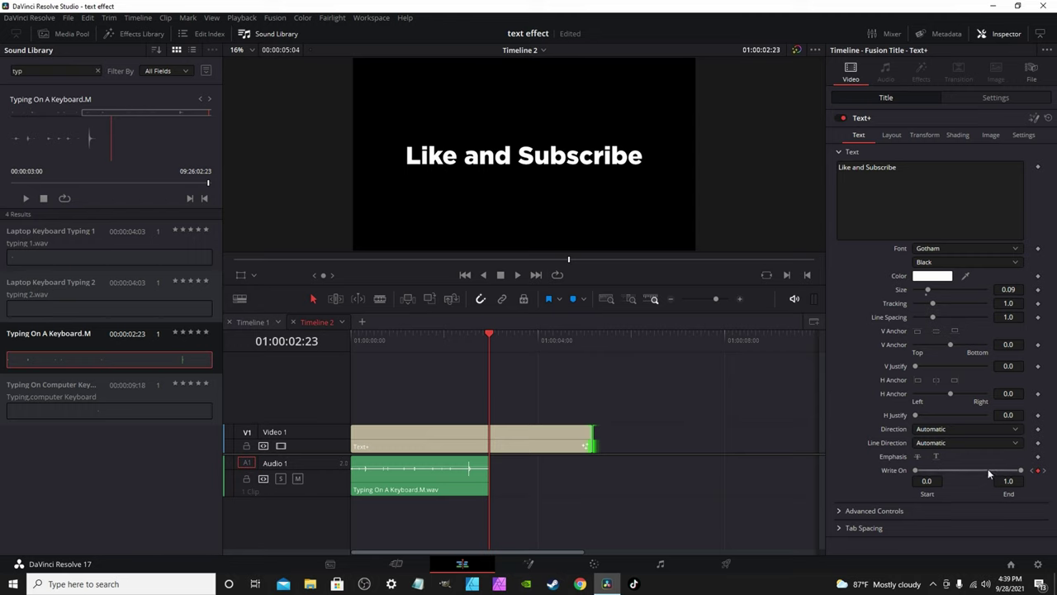
{"action": "left_click_drag", "start_coordinate": [1020, 470], "coordinate": [969, 471]}
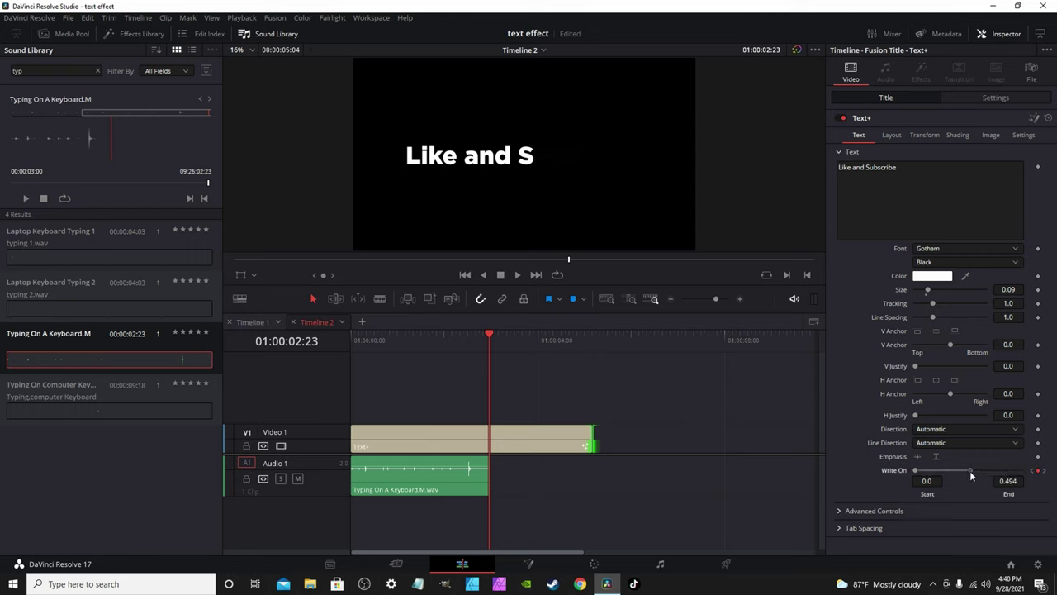
{"action": "left_click_drag", "start_coordinate": [504, 342], "coordinate": [605, 351]}
{"action": "left_click", "coordinate": [362, 333]}
{"action": "key", "text": "space"}
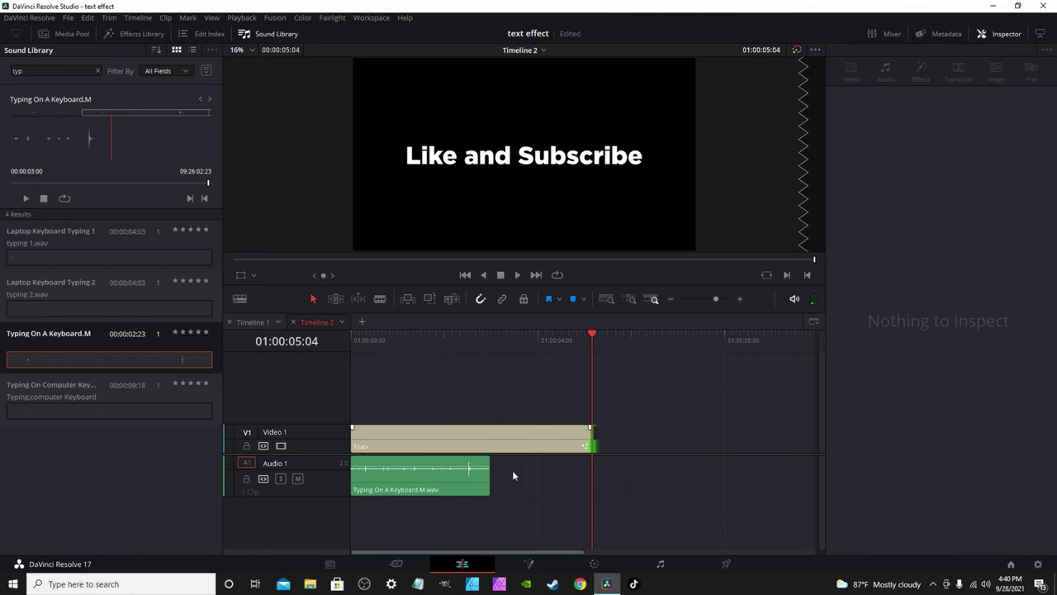
{"action": "left_click", "coordinate": [359, 343]}
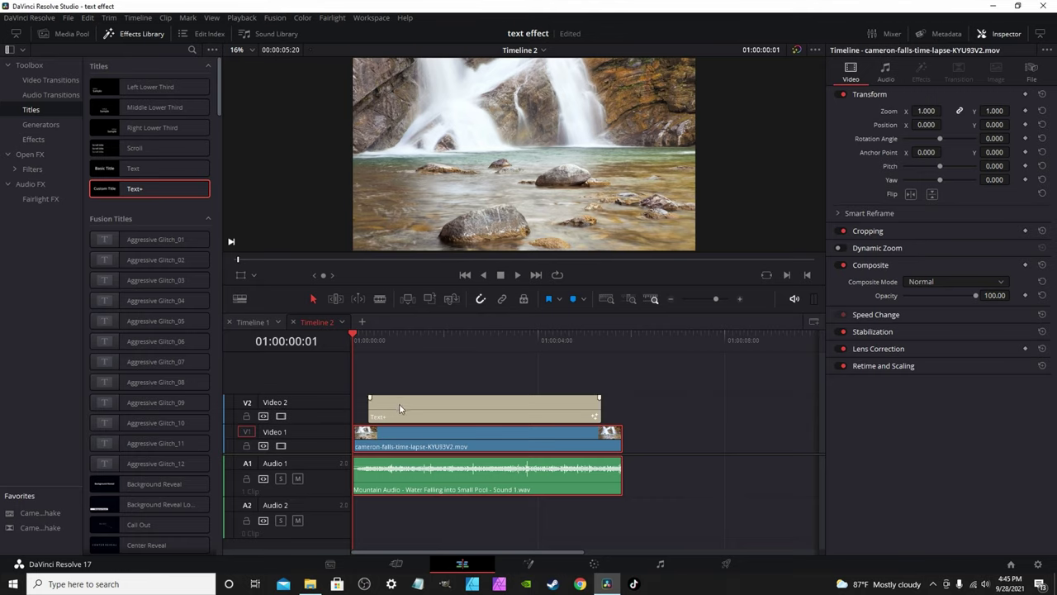
Select the Text+ title and set its text color to orange.
{"action": "left_click", "coordinate": [399, 403]}
{"action": "mouse_move", "coordinate": [353, 337]}
{"action": "left_mouse_down"}
{"action": "mouse_move", "coordinate": [378, 336]}
{"action": "mouse_move", "coordinate": [352, 337]}
{"action": "left_mouse_up"}
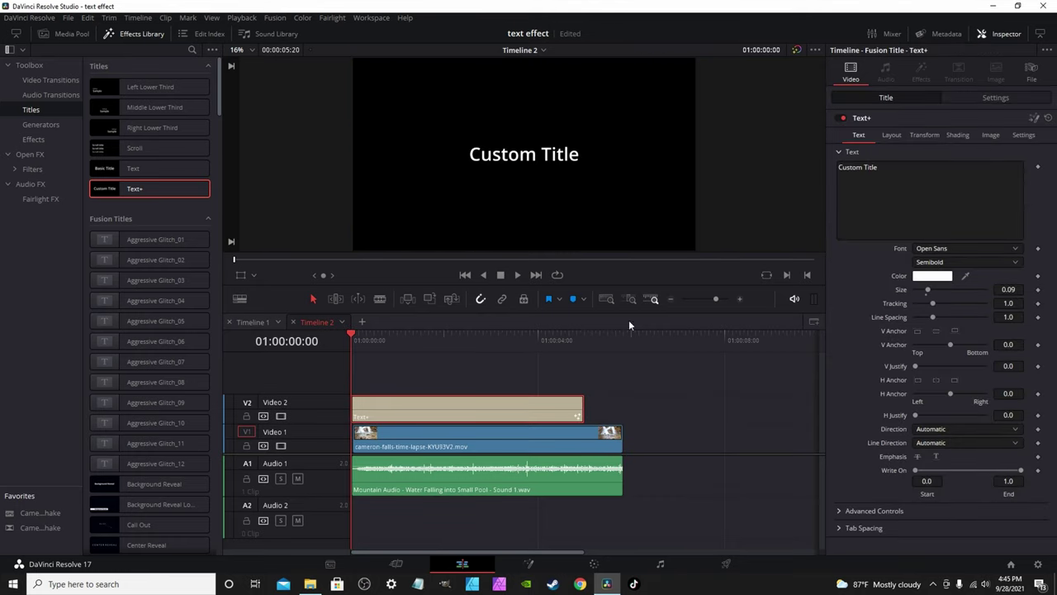
{"action": "left_click", "coordinate": [934, 276]}
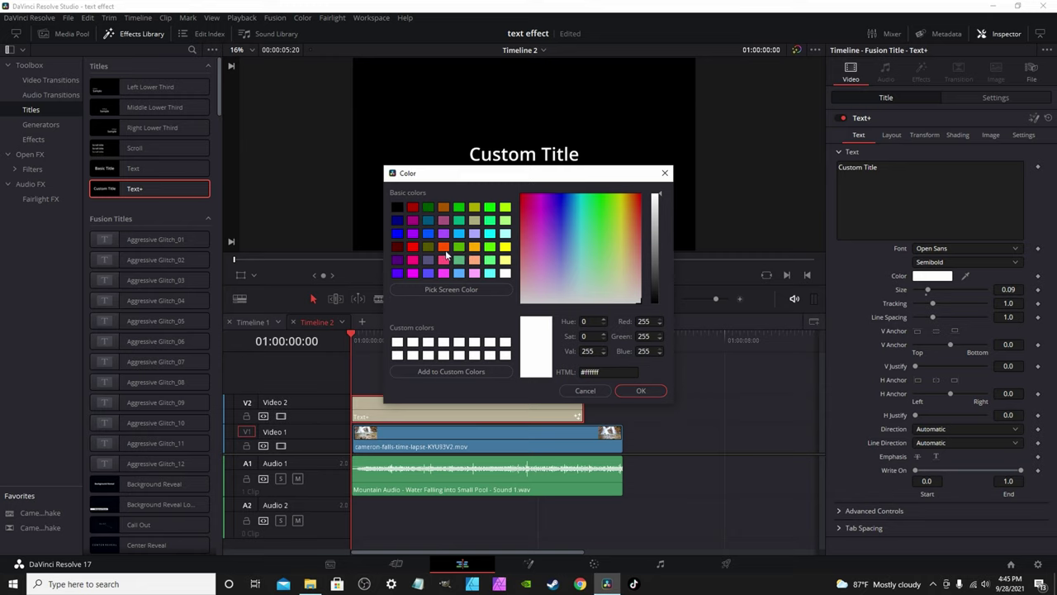
{"action": "left_click", "coordinate": [444, 247]}
{"action": "left_click", "coordinate": [641, 389]}
Set the font to Gotham Black and type 'Fall Season' as the title text.
{"action": "left_click", "coordinate": [947, 248]}
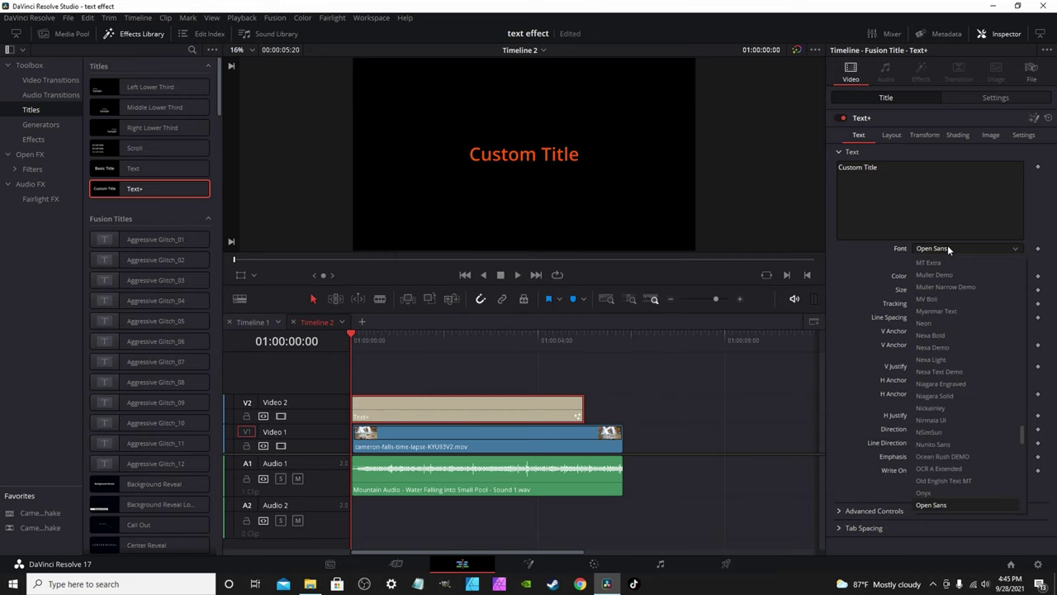
{"action": "left_click", "coordinate": [945, 247]}
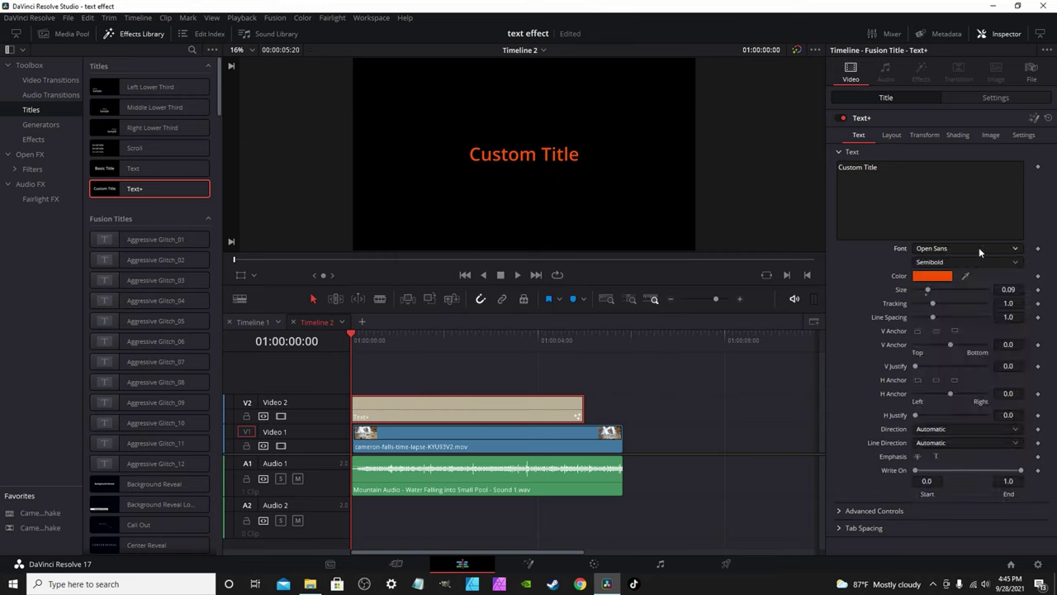
{"action": "left_click", "coordinate": [983, 247]}
{"action": "scroll", "coordinate": [971, 418], "scroll_direction": "down", "scroll_amount": 3}
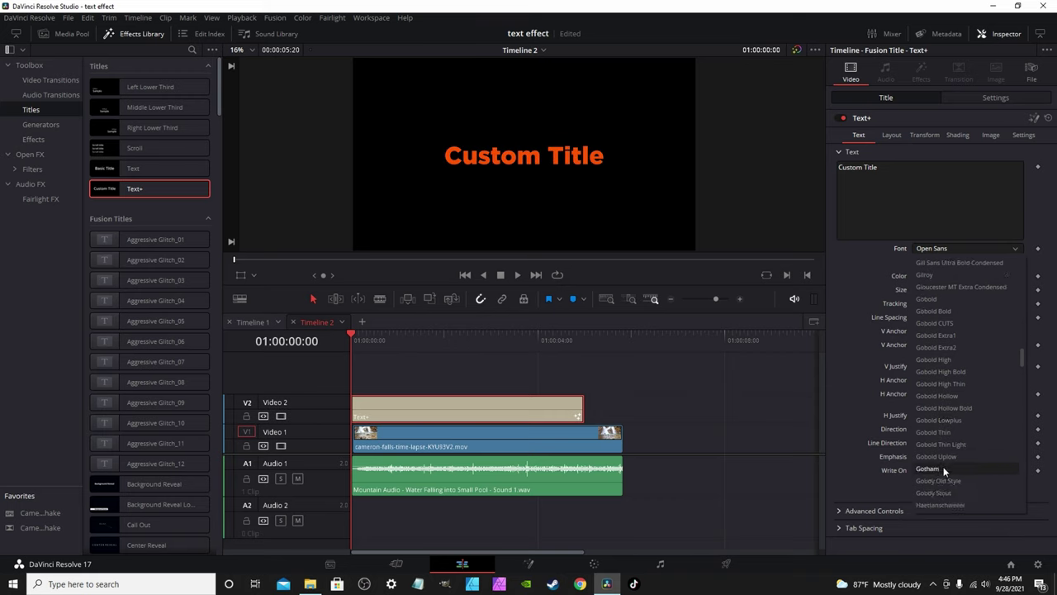
{"action": "left_click", "coordinate": [942, 467]}
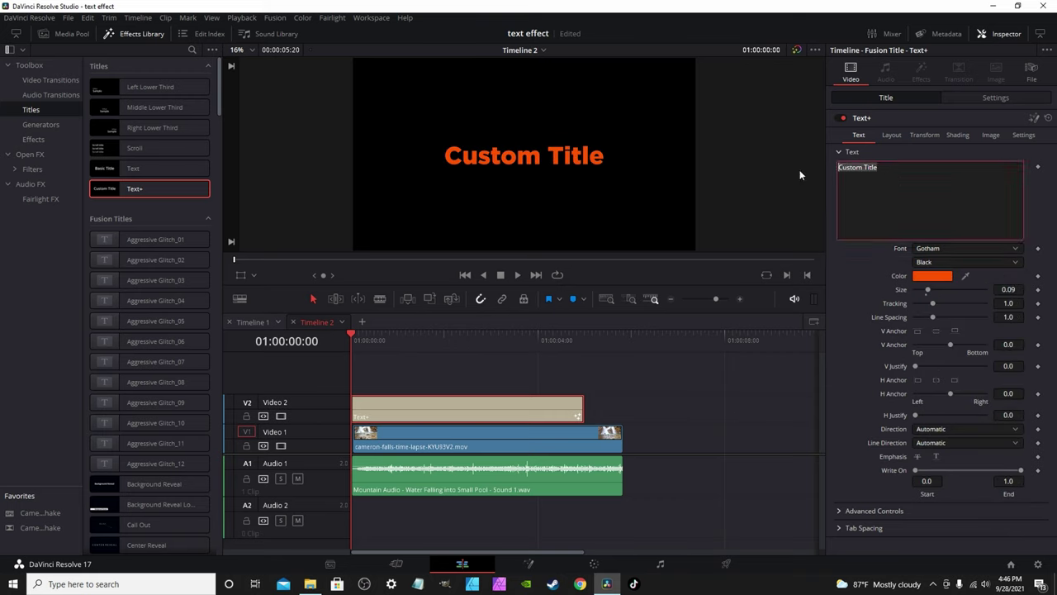
{"action": "type", "text": "Fall"}
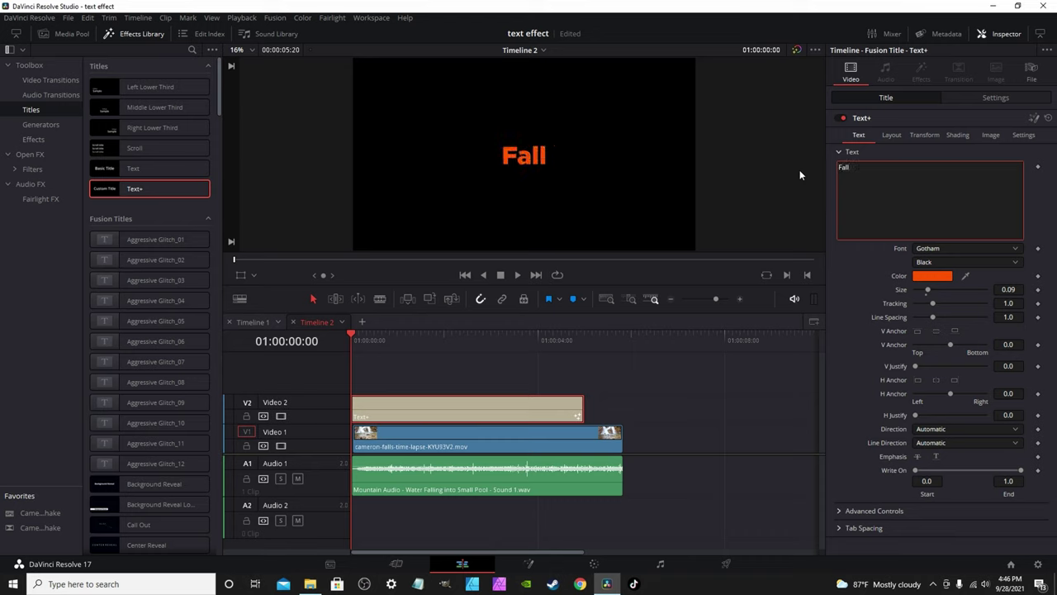
{"action": "type", "text": " Season"}
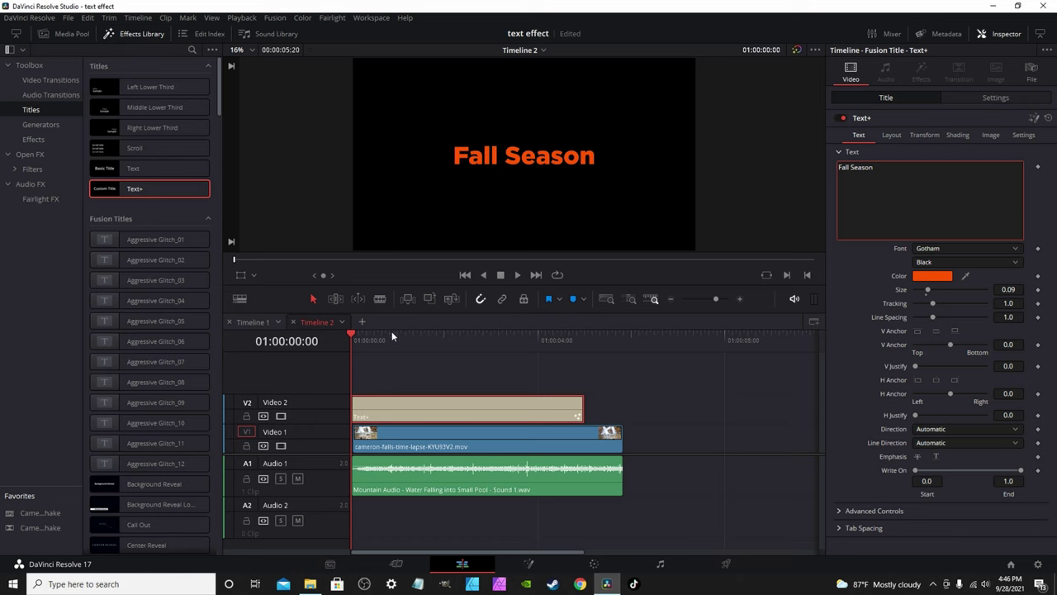
Shift the title clip 12 frames right on Video 2 and scrub to check it.
{"action": "mouse_move", "coordinate": [362, 339]}
{"action": "left_mouse_down"}
{"action": "mouse_move", "coordinate": [402, 338]}
{"action": "mouse_move", "coordinate": [353, 339]}
{"action": "left_mouse_up"}
{"action": "left_click", "coordinate": [413, 442]}
{"action": "left_click", "coordinate": [411, 416]}
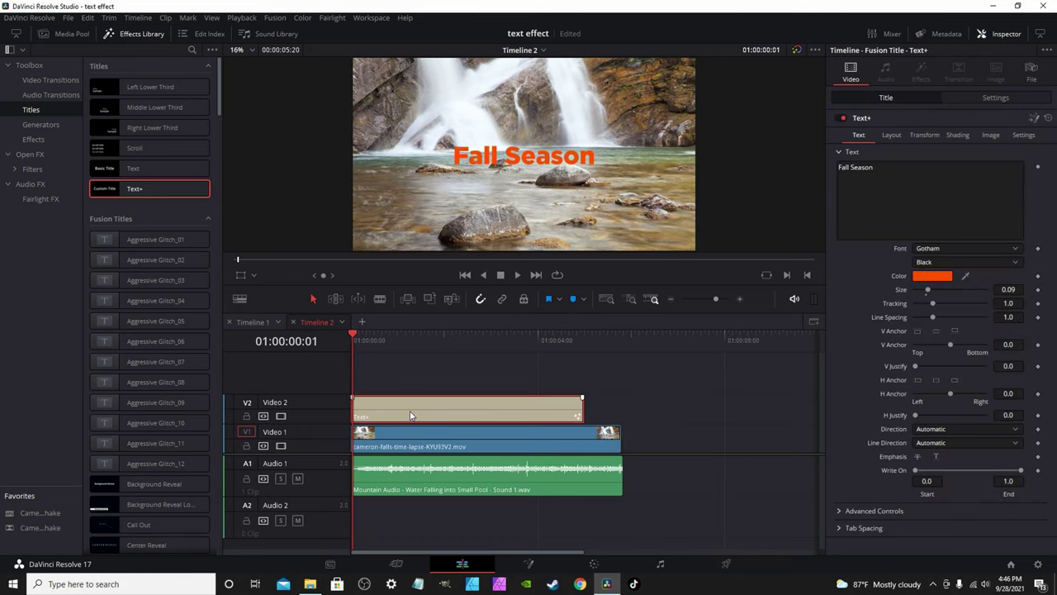
{"action": "left_click_drag", "start_coordinate": [411, 415], "coordinate": [434, 416]}
{"action": "mouse_move", "coordinate": [351, 337]}
{"action": "left_mouse_down"}
{"action": "mouse_move", "coordinate": [373, 338]}
{"action": "mouse_move", "coordinate": [359, 341]}
{"action": "left_mouse_up"}
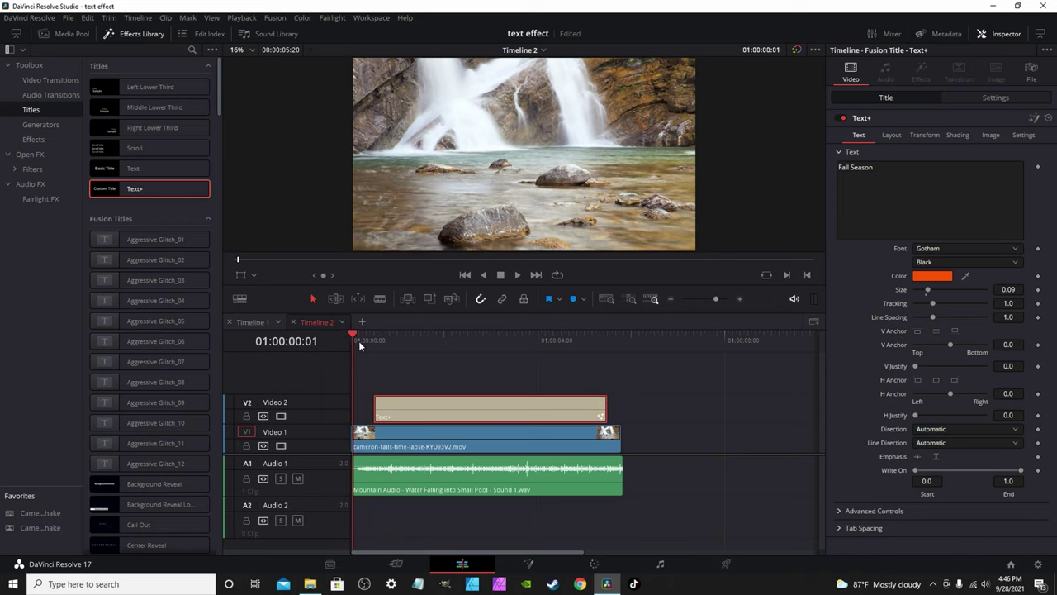
{"action": "left_click_drag", "start_coordinate": [354, 336], "coordinate": [387, 338]}
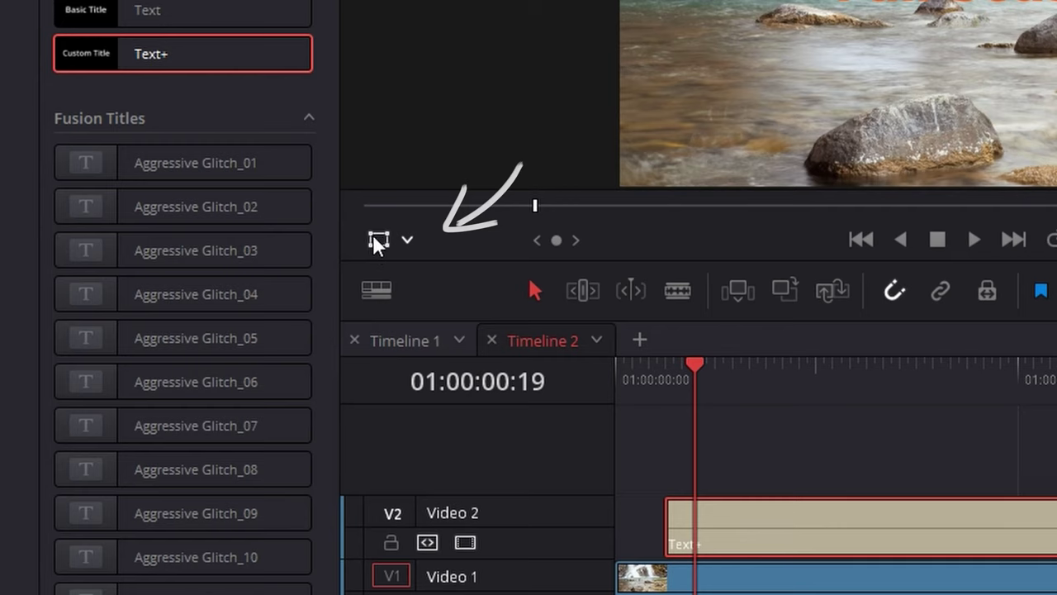
Enable on-screen Transform controls and drag Fall Season down-left to -30.857, -49.371.
{"action": "left_click", "coordinate": [240, 274]}
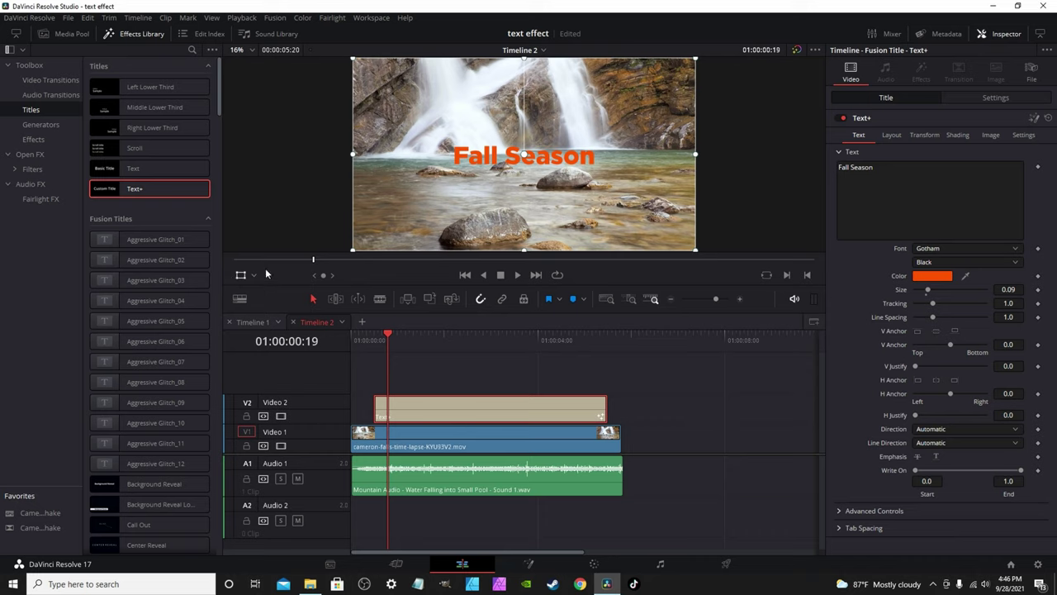
{"action": "mouse_move", "coordinate": [581, 161]}
{"action": "left_mouse_down"}
{"action": "mouse_move", "coordinate": [505, 234]}
{"action": "mouse_move", "coordinate": [594, 176]}
{"action": "mouse_move", "coordinate": [570, 176]}
{"action": "mouse_move", "coordinate": [576, 168]}
{"action": "left_mouse_up"}
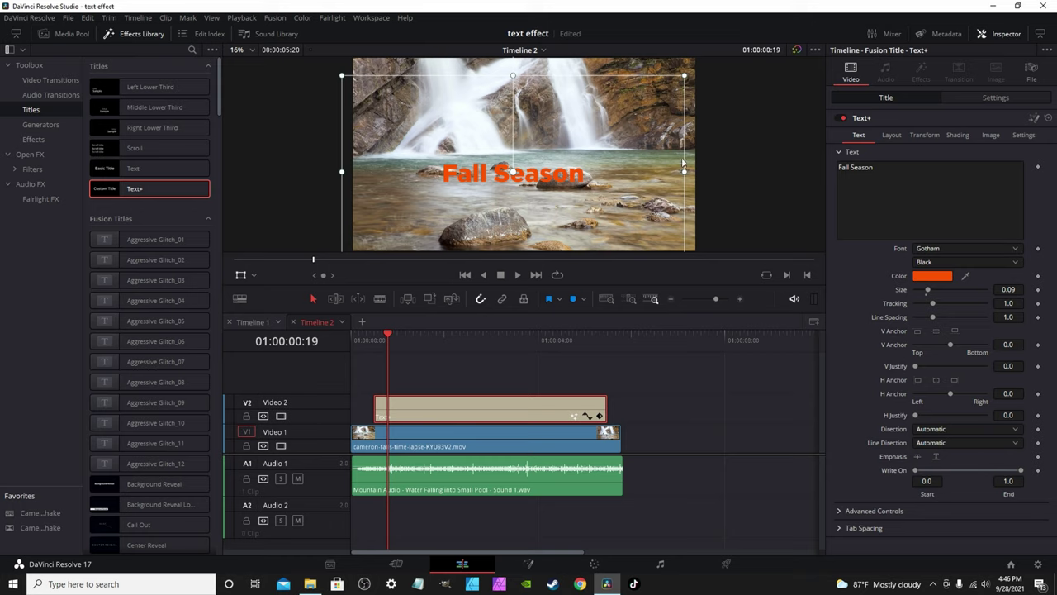
{"action": "left_click", "coordinate": [1000, 97]}
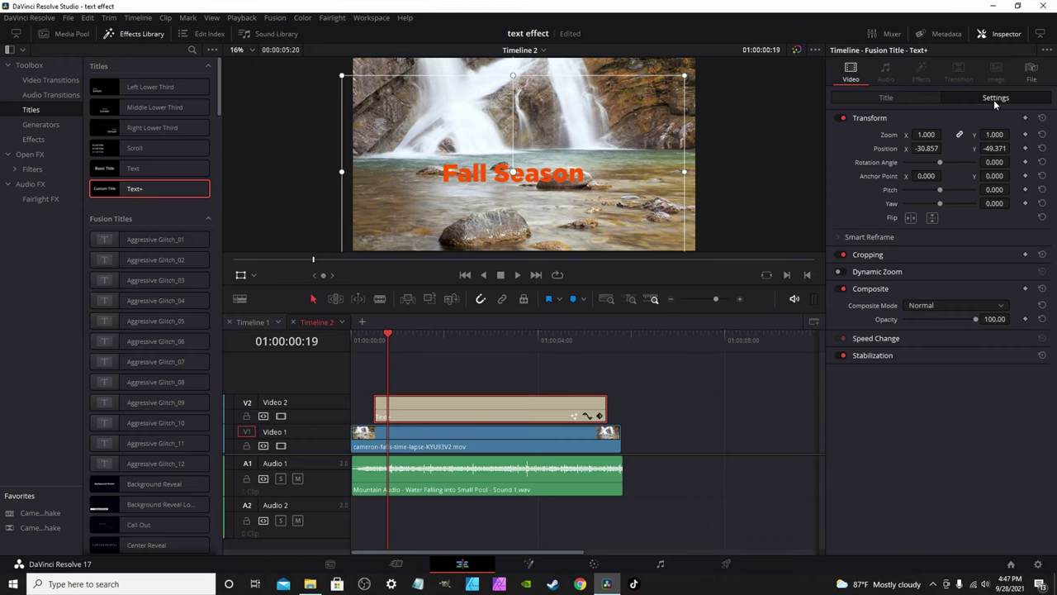
{"action": "left_click", "coordinate": [900, 100]}
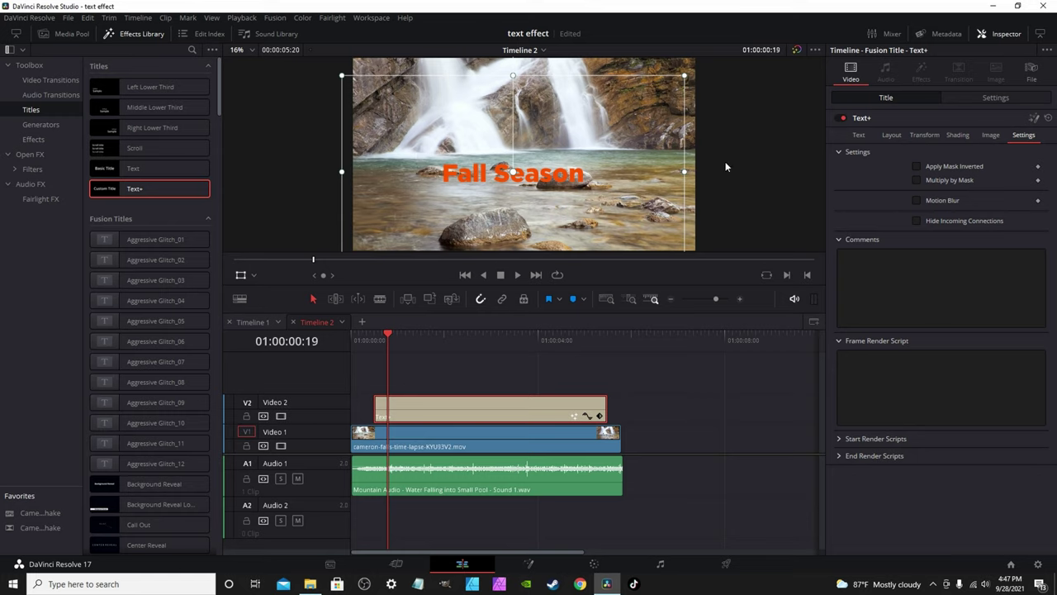
Expand Cropping and raise Crop Bottom to 296.790 so Fall Season disappears.
{"action": "left_click", "coordinate": [996, 99]}
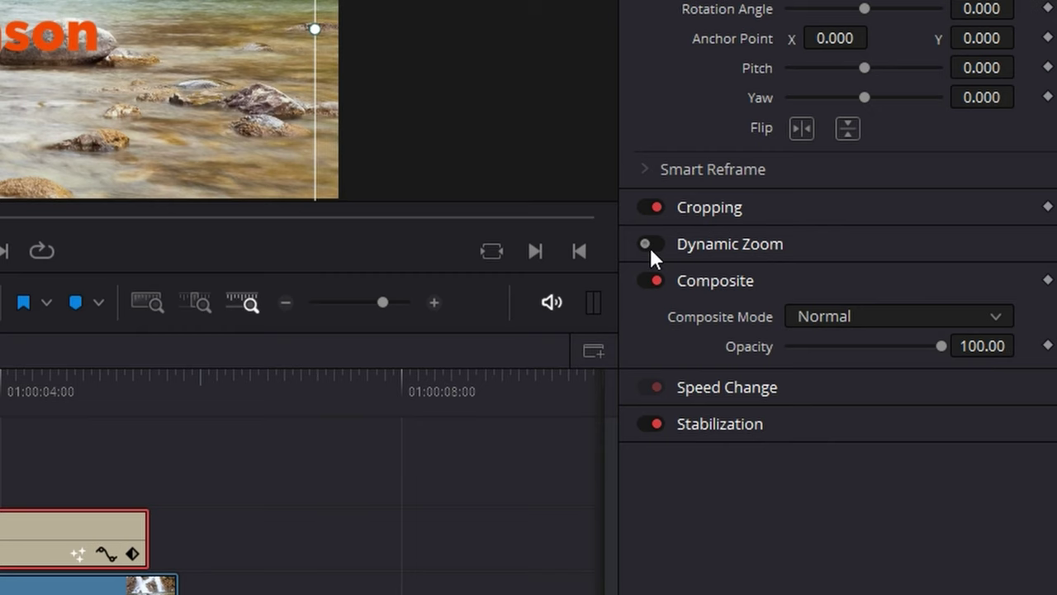
{"action": "left_click", "coordinate": [867, 255]}
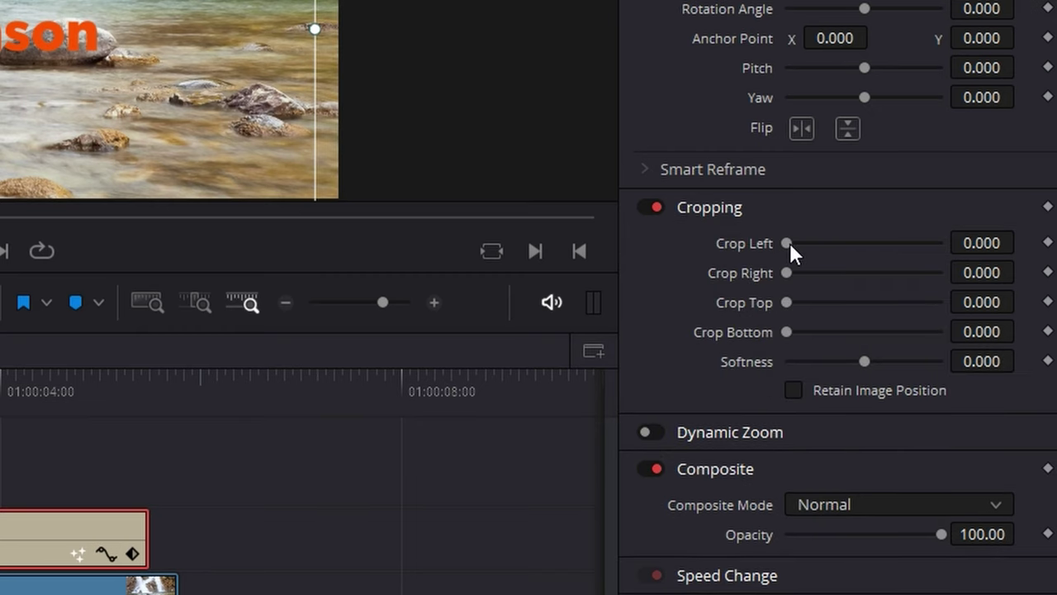
{"action": "left_click_drag", "start_coordinate": [784, 328], "coordinate": [838, 311]}
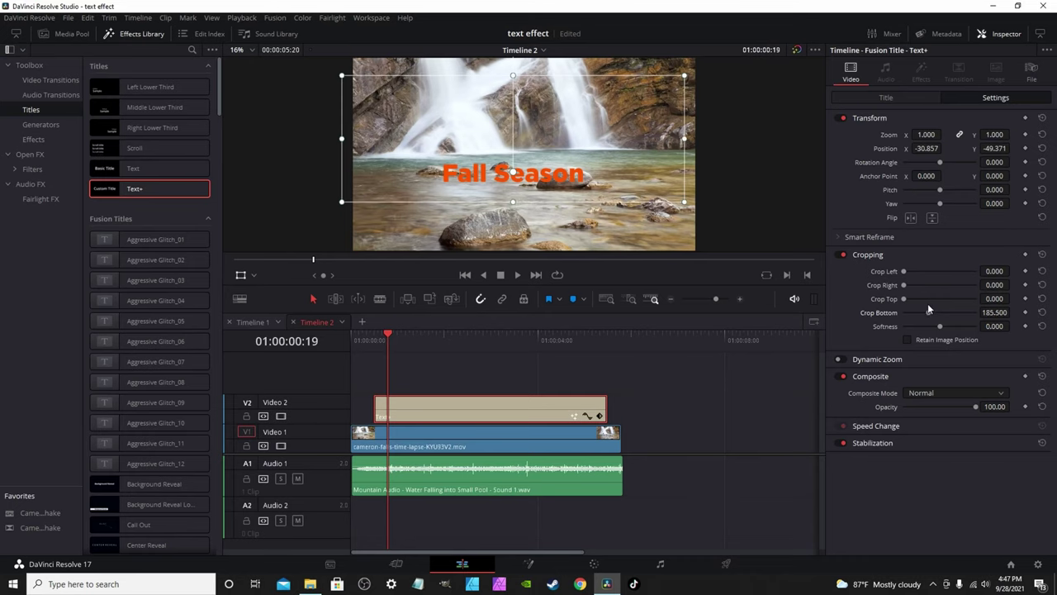
{"action": "left_click_drag", "start_coordinate": [927, 303], "coordinate": [942, 299]}
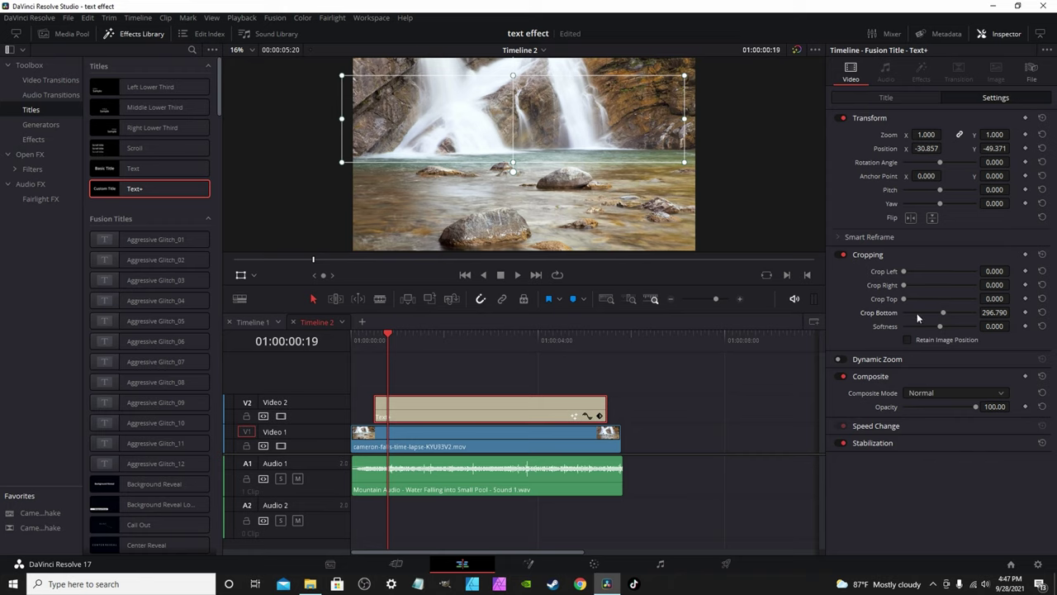
{"action": "left_click_drag", "start_coordinate": [390, 336], "coordinate": [390, 337]}
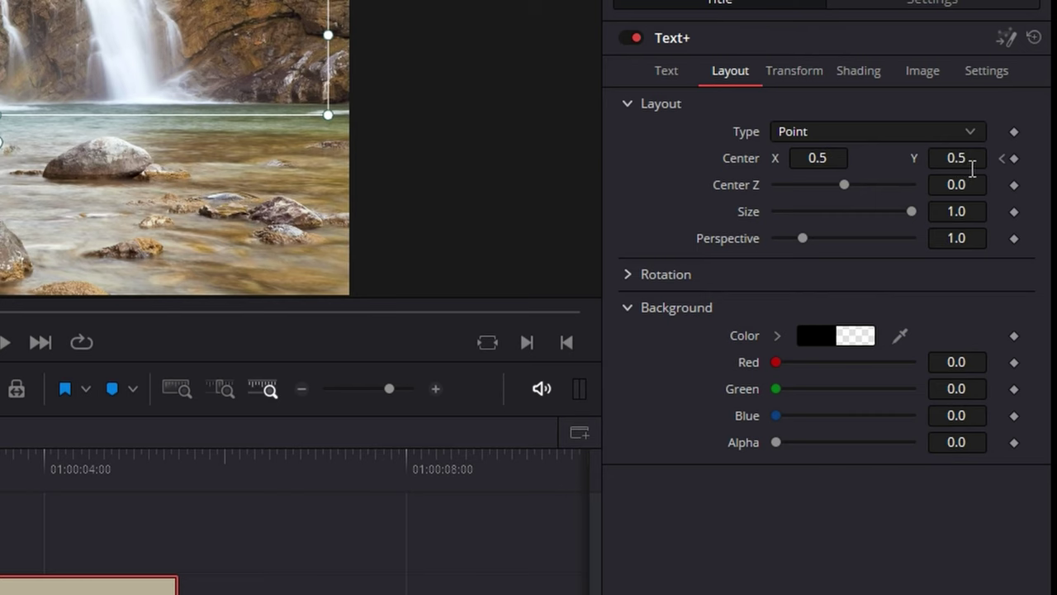
Keyframe Center Y from 0.5 to 0.654 and play the rising title from its start.
{"action": "left_click_drag", "start_coordinate": [960, 169], "coordinate": [1024, 180]}
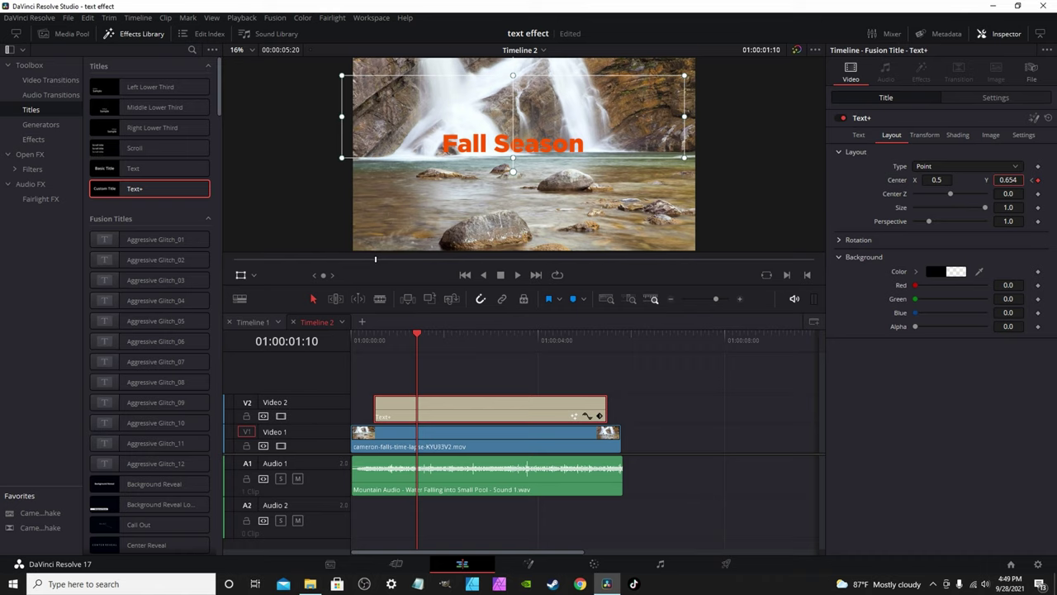
{"action": "left_click", "coordinate": [376, 338]}
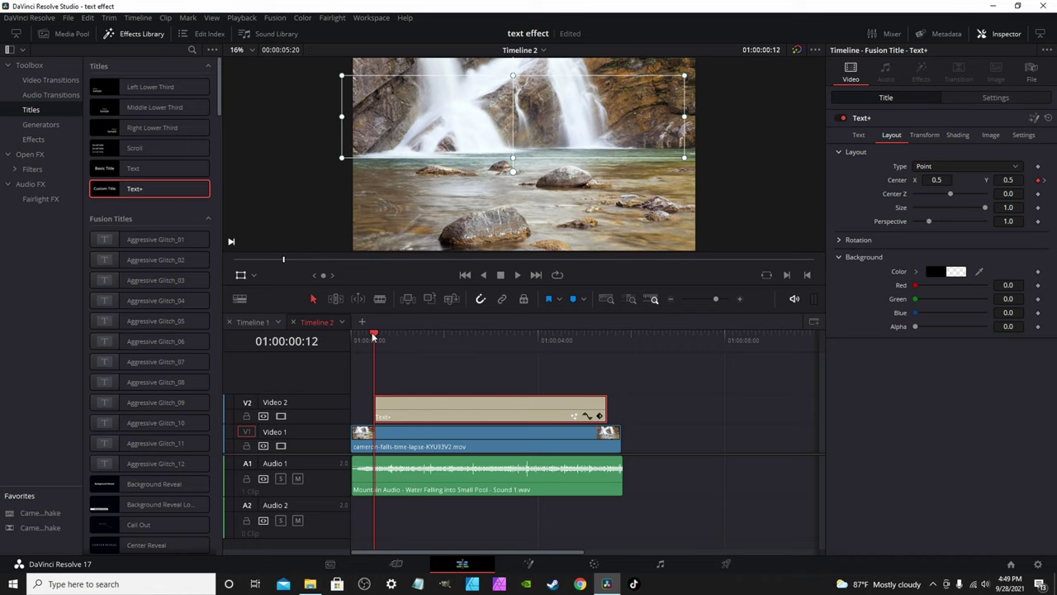
{"action": "key", "text": "space"}
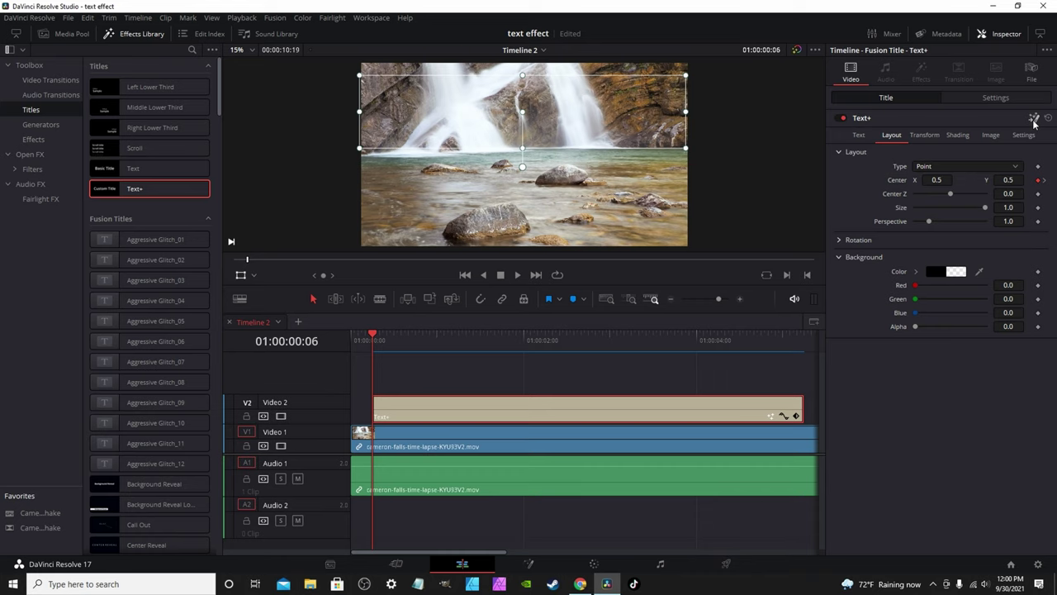
{"action": "left_click", "coordinate": [1033, 119]}
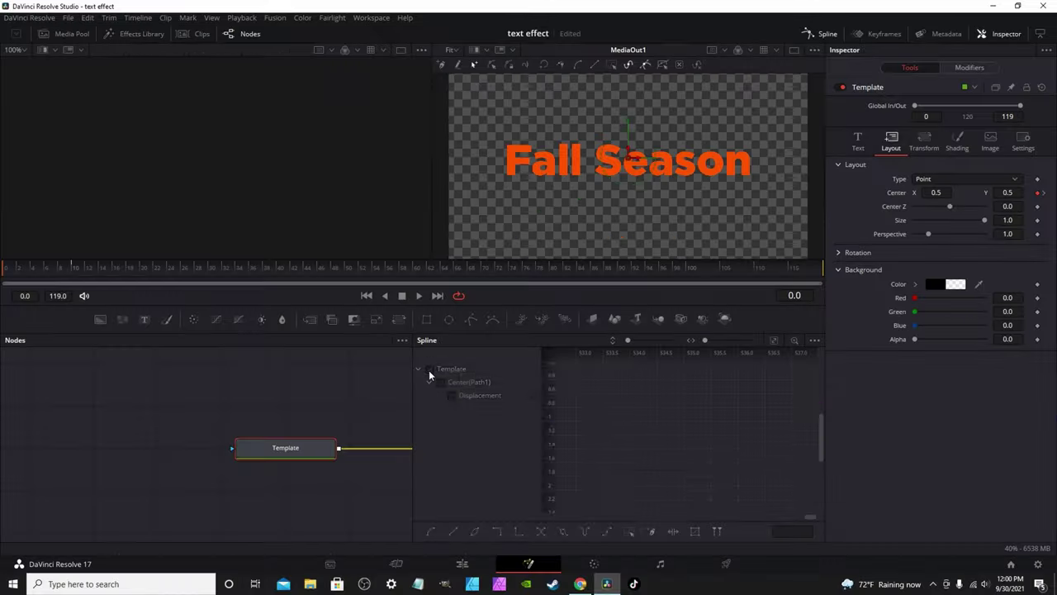
Smooth the Displacement keyframes in the Spline panel and pull the top handle left for a steep ease-out.
{"action": "left_click", "coordinate": [429, 369]}
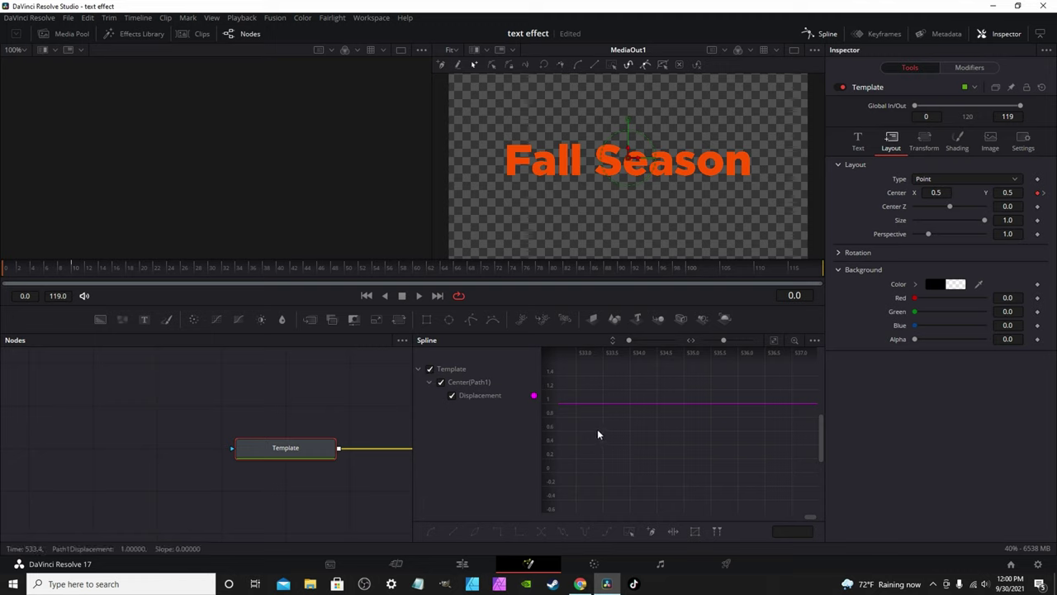
{"action": "key", "text": "ctrl+f"}
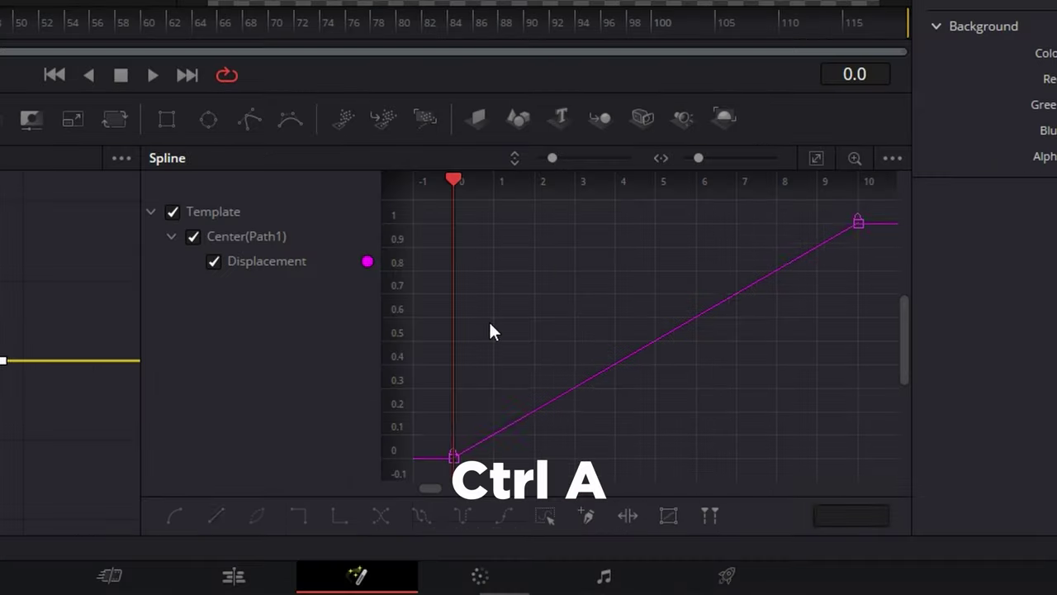
{"action": "key", "text": "ctrl+a"}
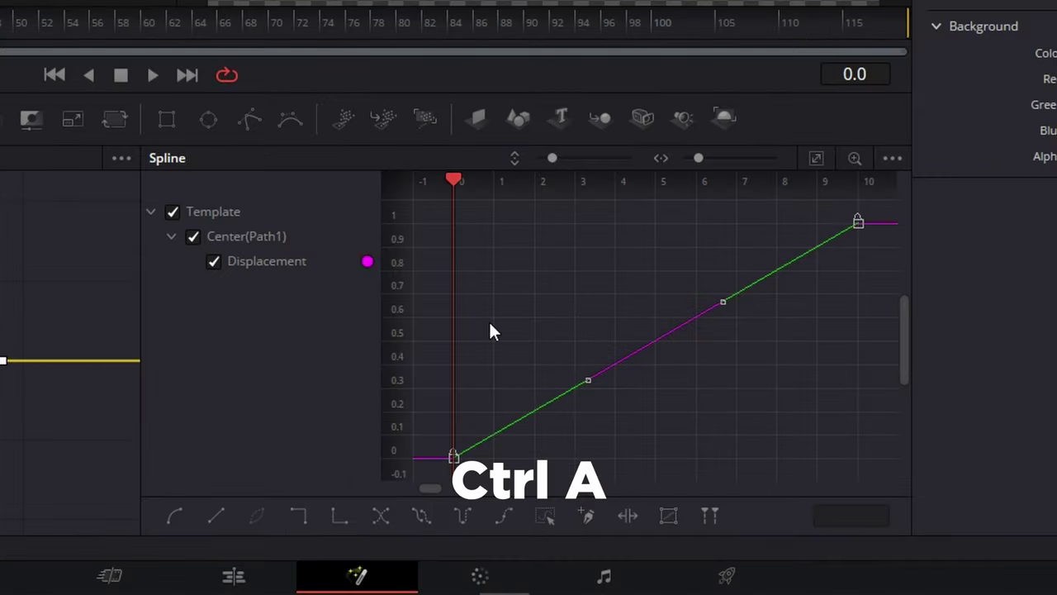
{"action": "key", "text": "s"}
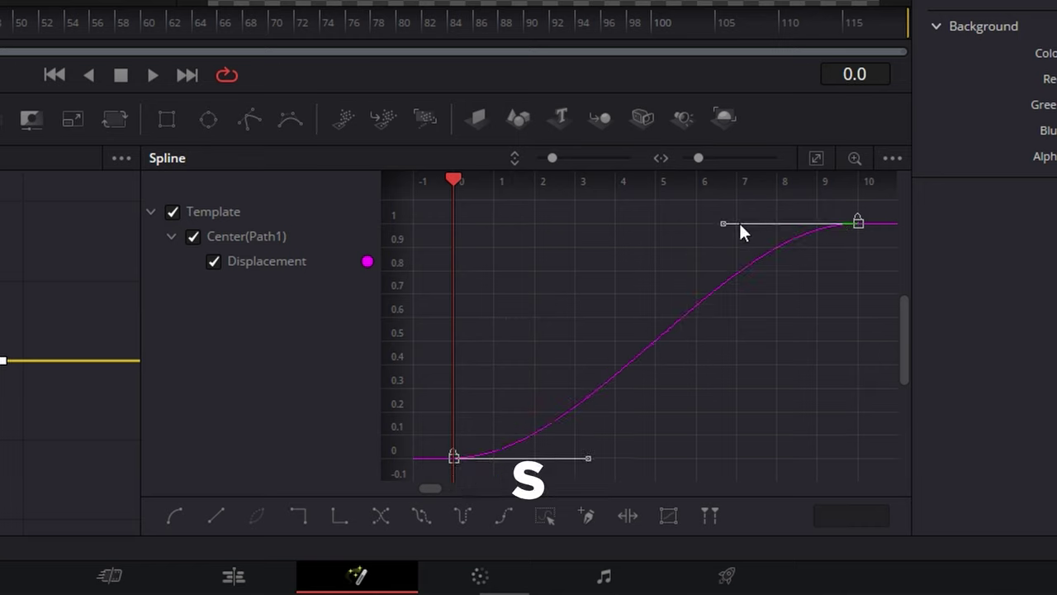
{"action": "left_click_drag", "start_coordinate": [740, 223], "coordinate": [432, 228]}
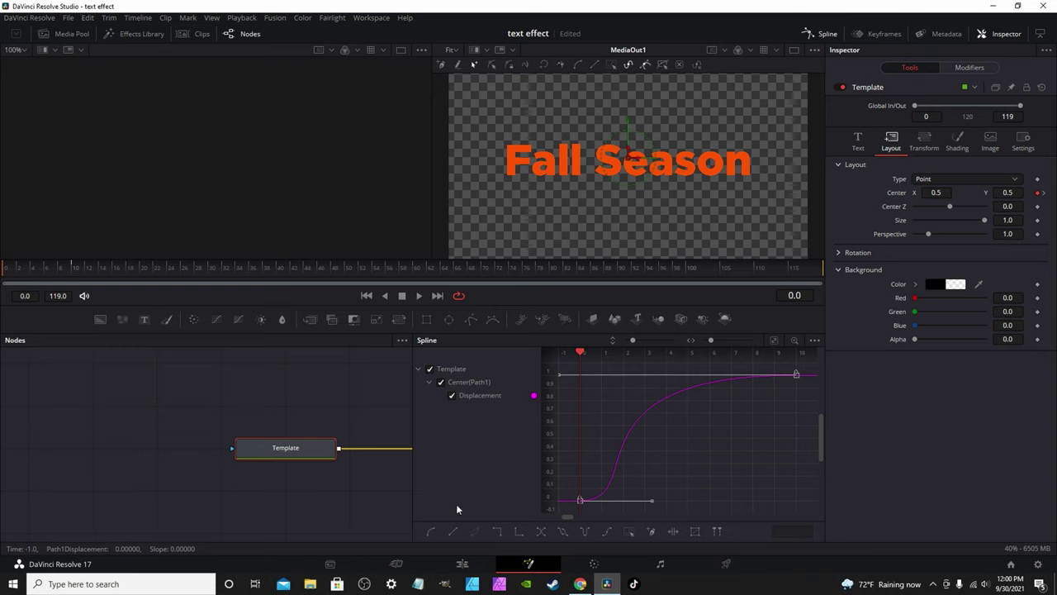
{"action": "key", "text": "space"}
Return to the Edit page and replay the Fall Season rise from the timeline start.
{"action": "left_click", "coordinate": [462, 563]}
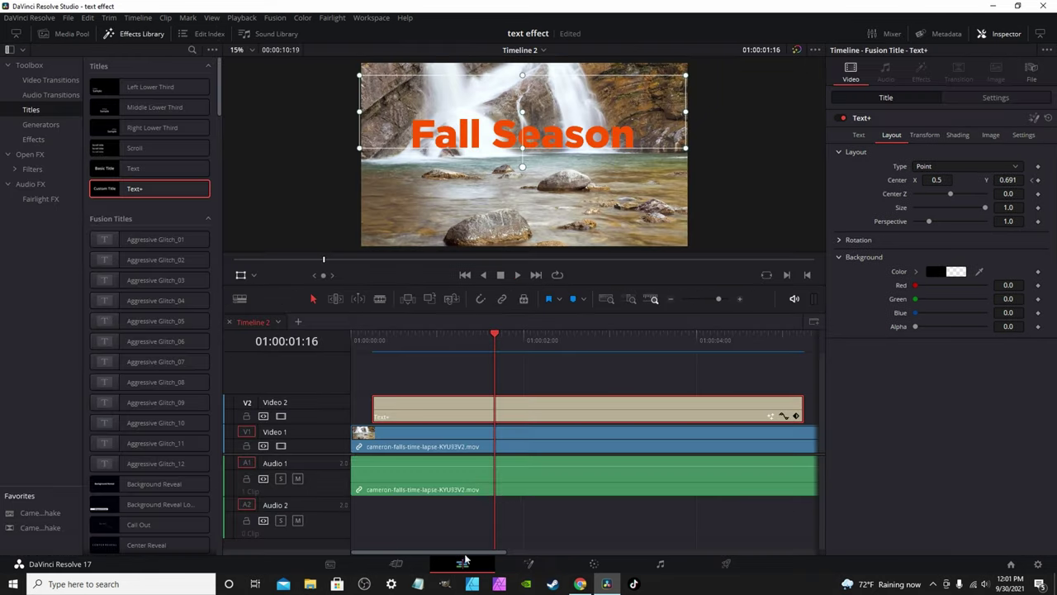
{"action": "left_click", "coordinate": [375, 337]}
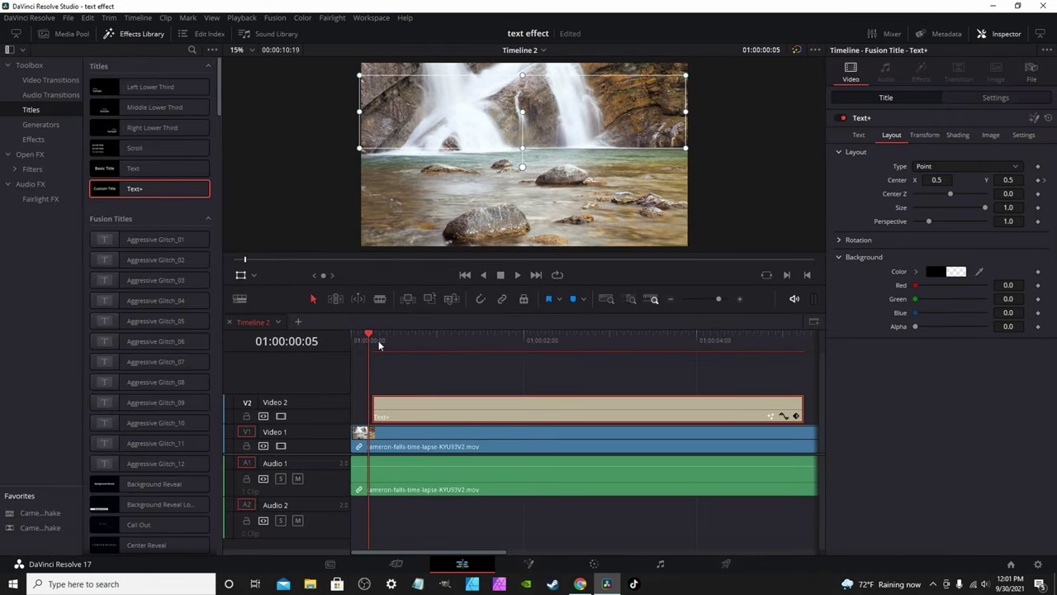
{"action": "key", "text": "space"}
{"action": "left_click", "coordinate": [374, 336]}
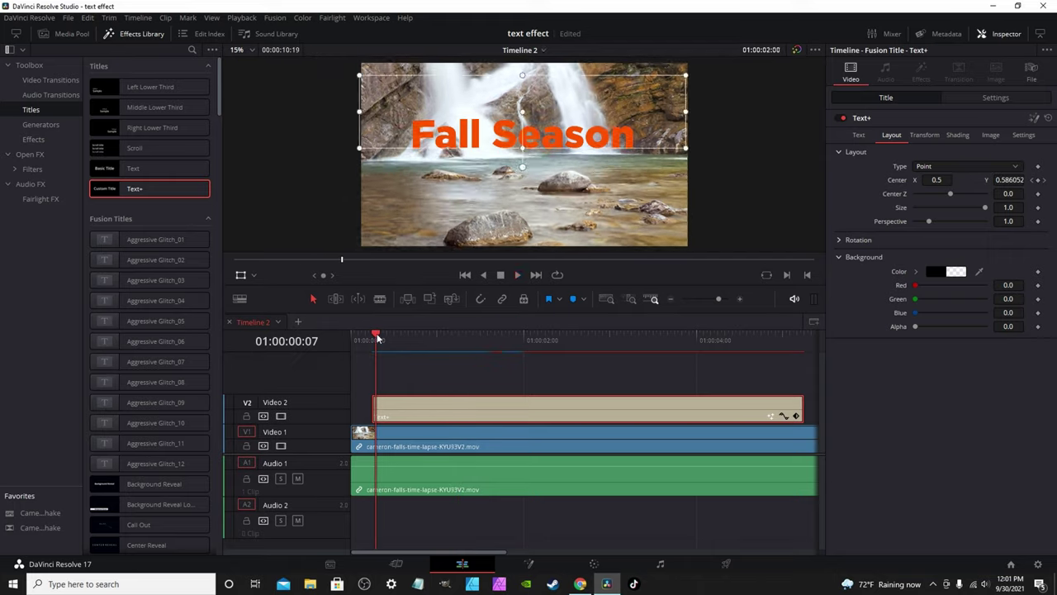
{"action": "left_click", "coordinate": [374, 334]}
{"action": "left_click", "coordinate": [366, 333]}
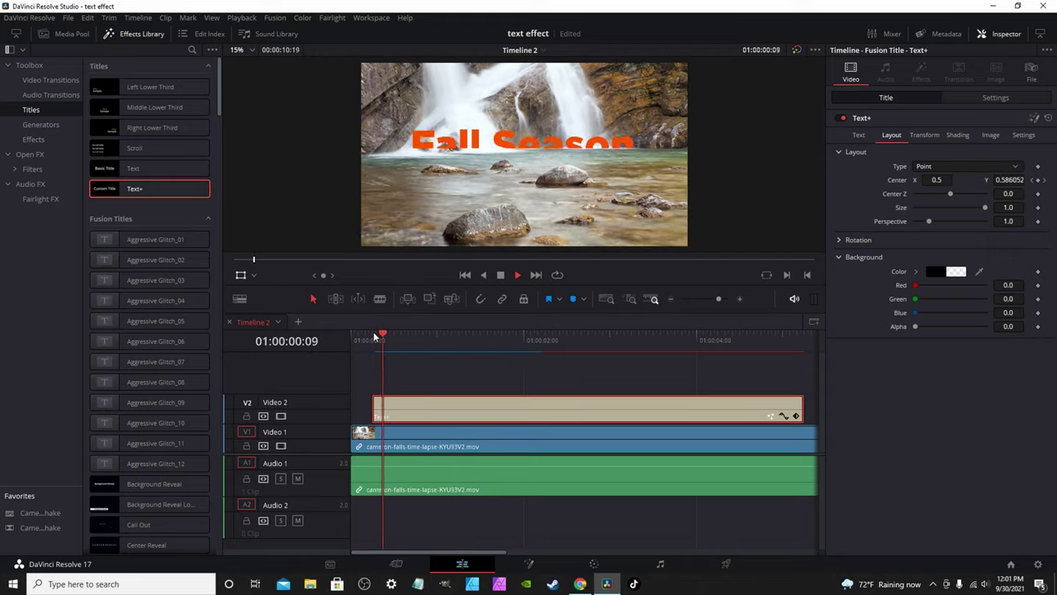
{"action": "left_click", "coordinate": [373, 331]}
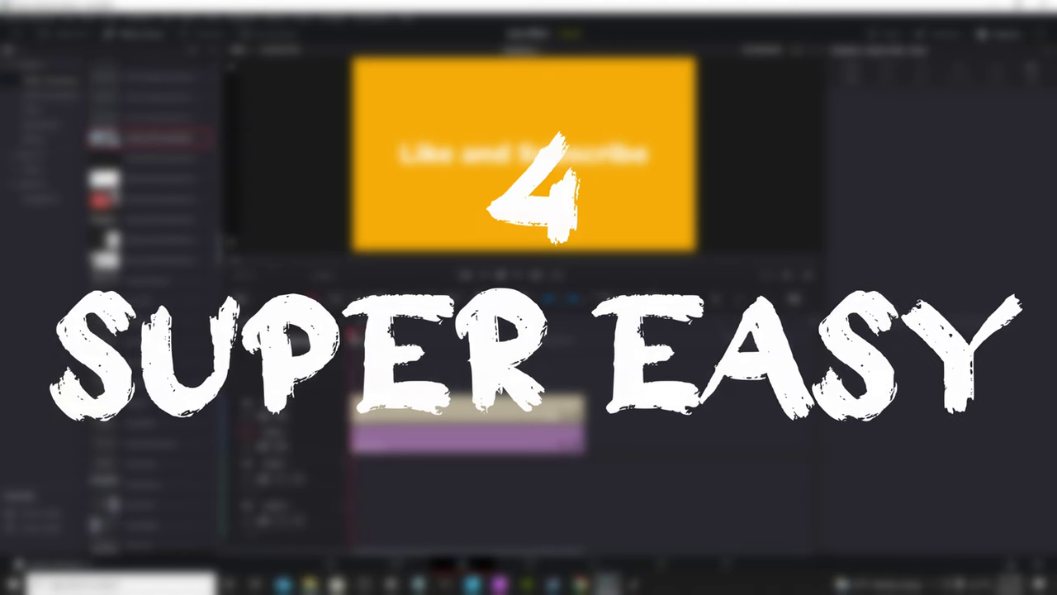
Try a Smooth Cut transition on the text clip's start, preview it, then delete it.
{"action": "left_click", "coordinate": [33, 80]}
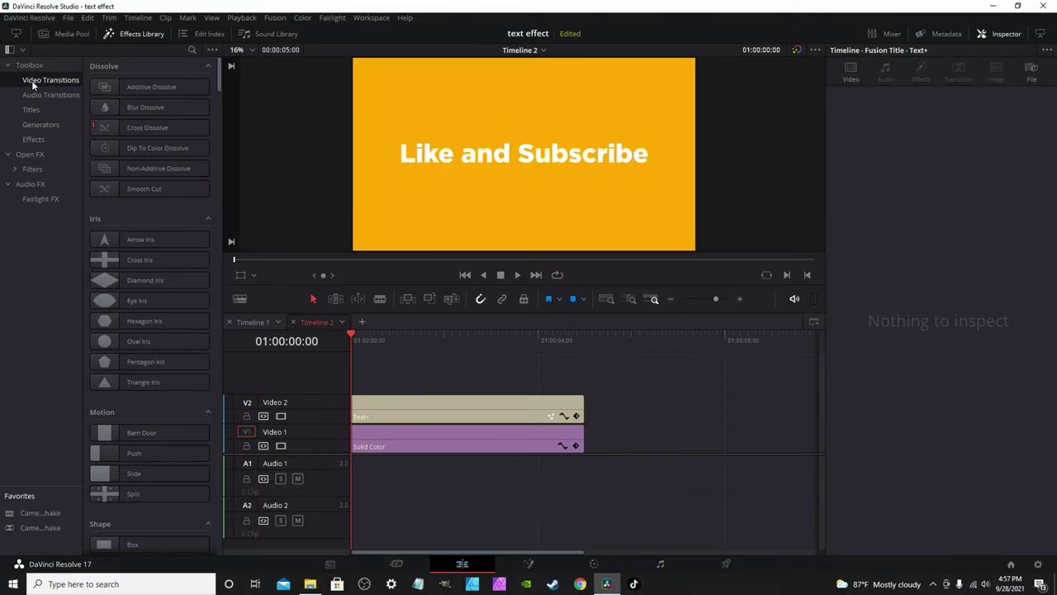
{"action": "scroll", "coordinate": [115, 412], "scroll_direction": "down", "scroll_amount": 3}
{"action": "scroll", "coordinate": [113, 453], "scroll_direction": "down", "scroll_amount": 3}
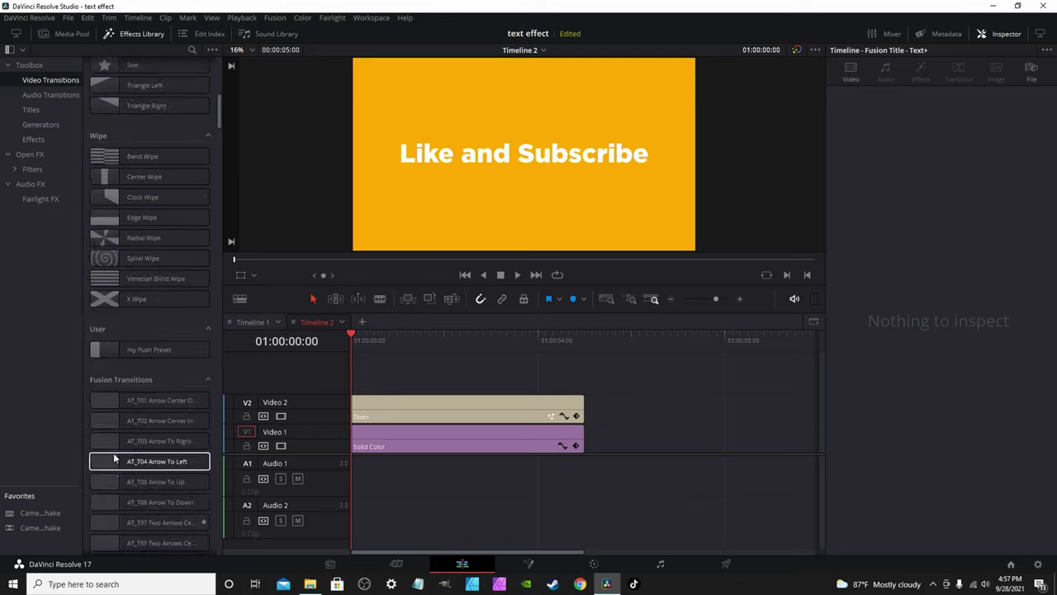
{"action": "scroll", "coordinate": [116, 452], "scroll_direction": "up", "scroll_amount": 5}
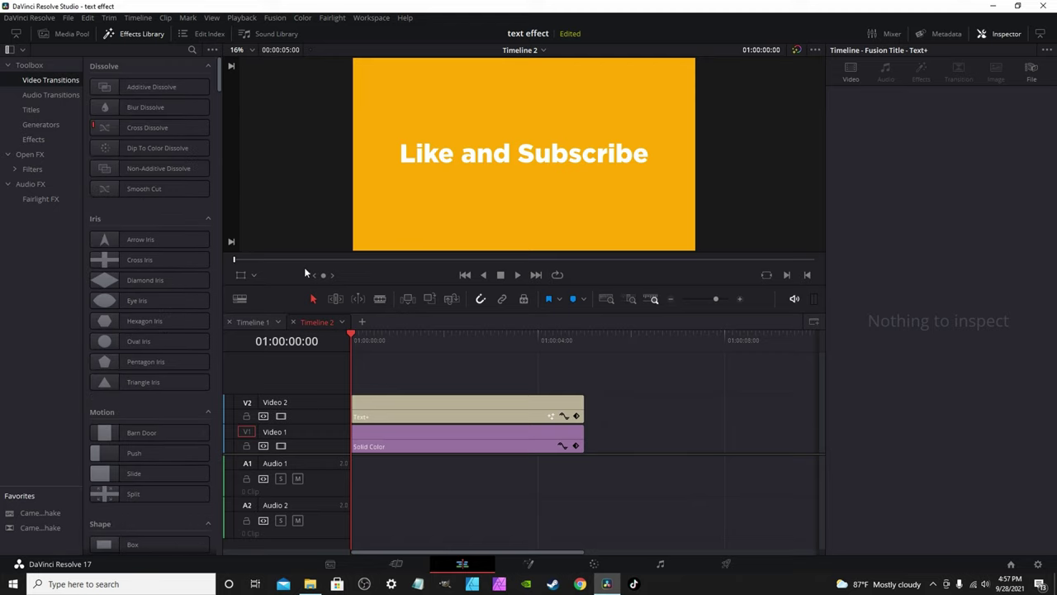
{"action": "left_click_drag", "start_coordinate": [183, 190], "coordinate": [409, 417]}
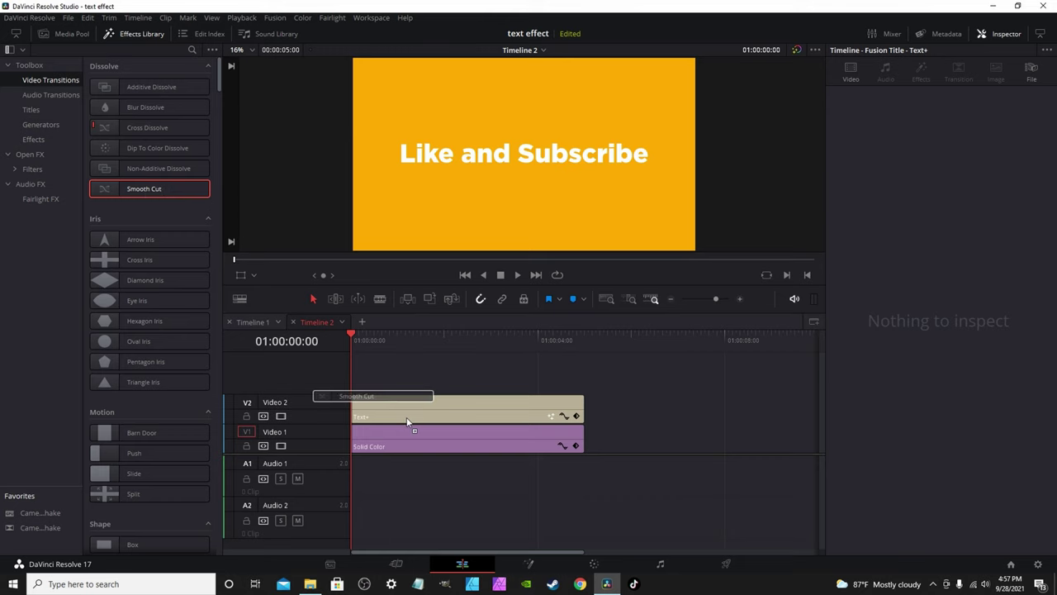
{"action": "key", "text": "space"}
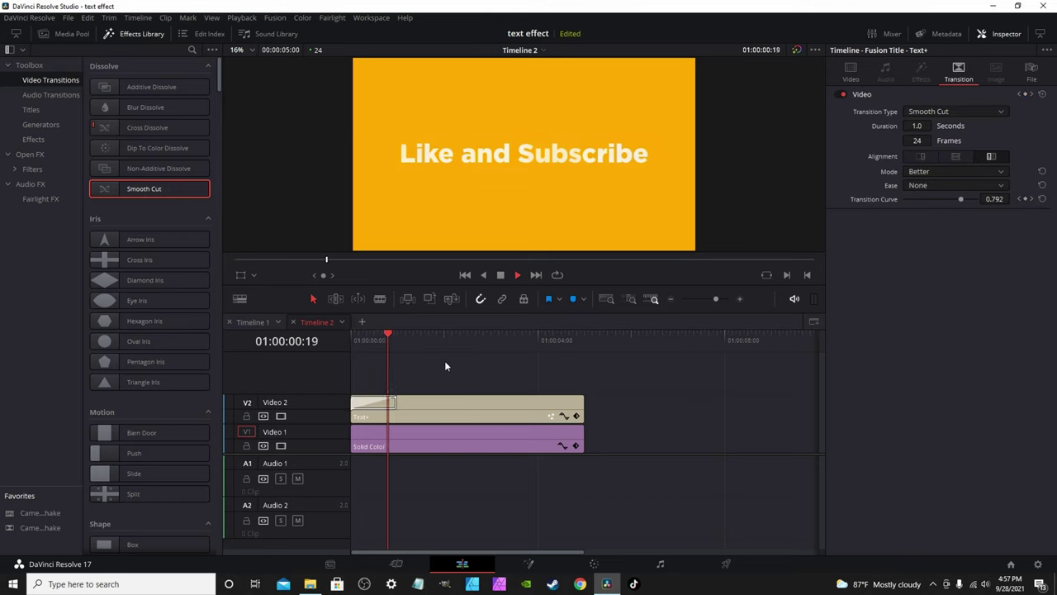
{"action": "key", "text": "space"}
{"action": "key", "text": "Delete"}
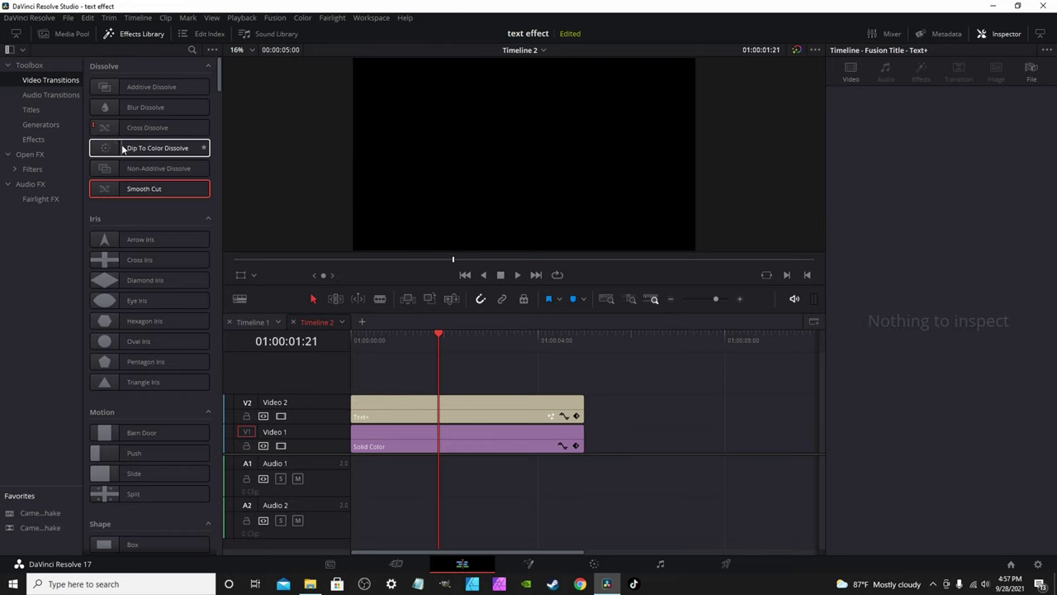
Try a Dip To Color Dissolve on the text clip's start, preview it, then remove it.
{"action": "left_click_drag", "start_coordinate": [123, 148], "coordinate": [372, 406]}
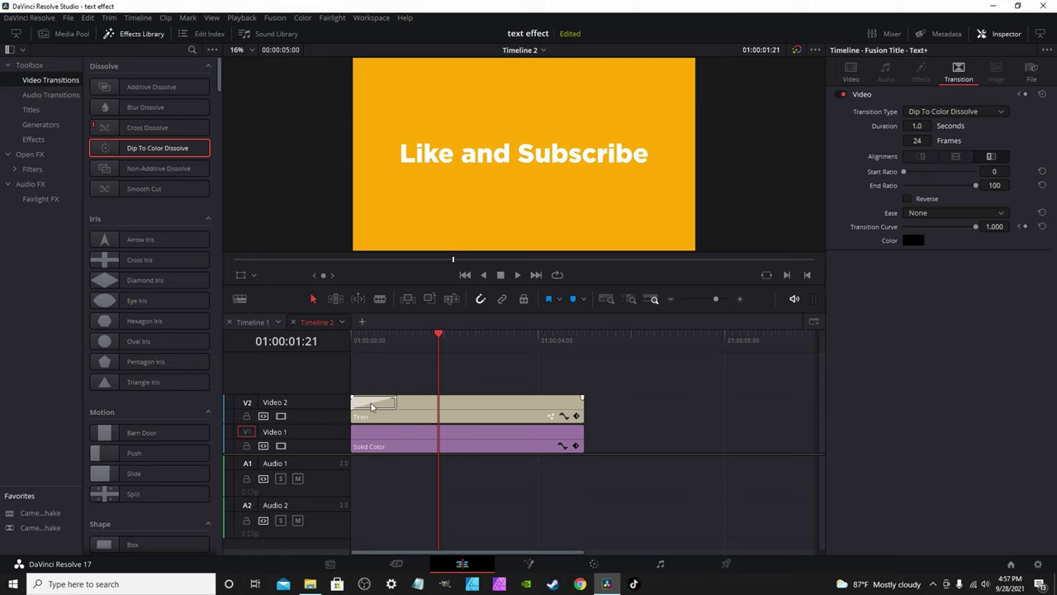
{"action": "left_click", "coordinate": [357, 344]}
{"action": "key", "text": "space"}
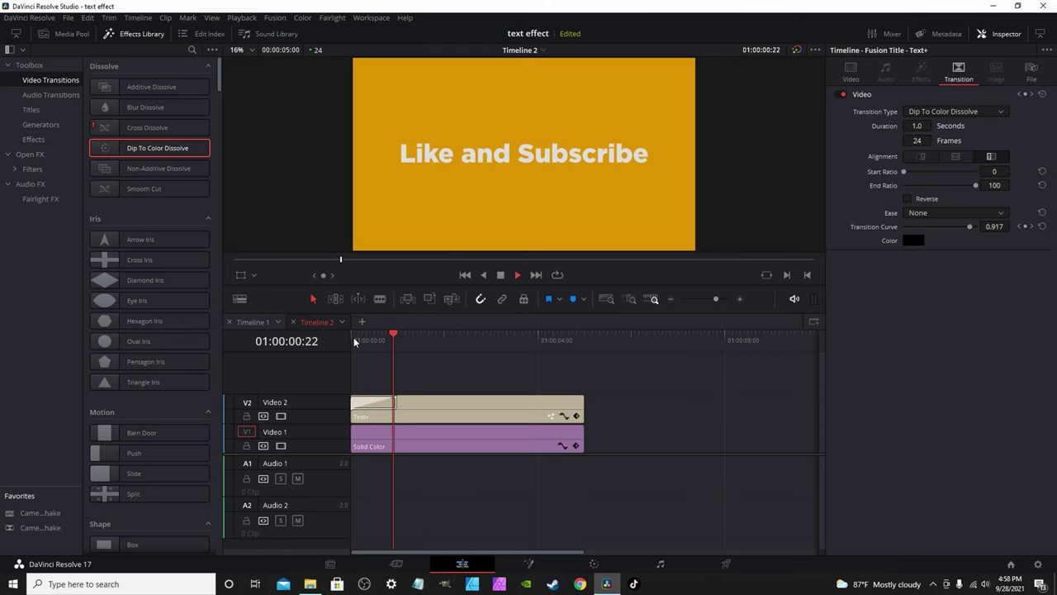
{"action": "left_click", "coordinate": [377, 402]}
{"action": "key", "text": "Delete"}
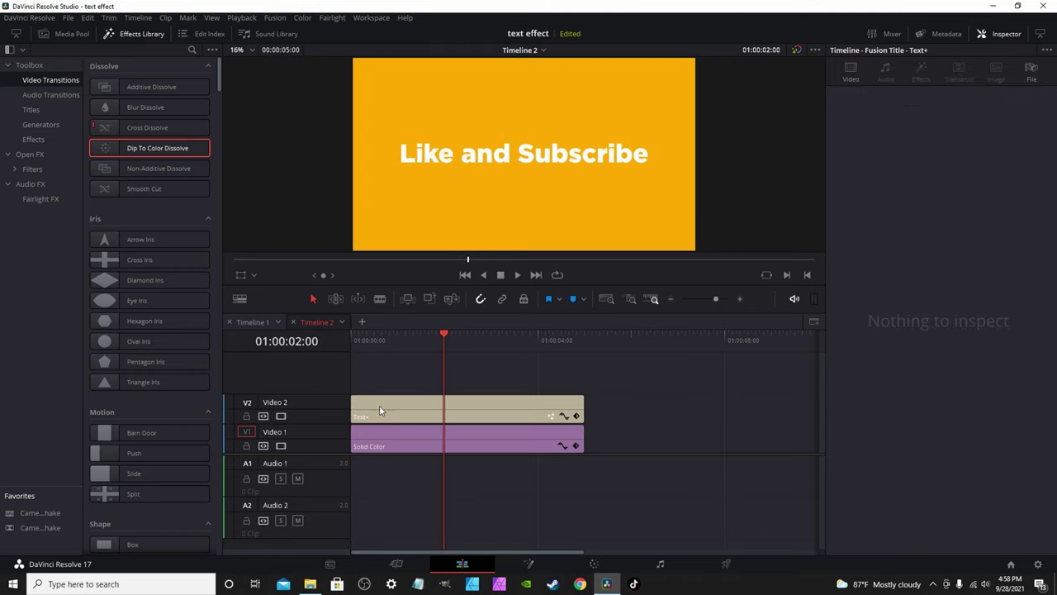
Try the Star transition on the text clip's start, preview it, then delete it.
{"action": "scroll", "coordinate": [138, 286], "scroll_direction": "down", "scroll_amount": 5}
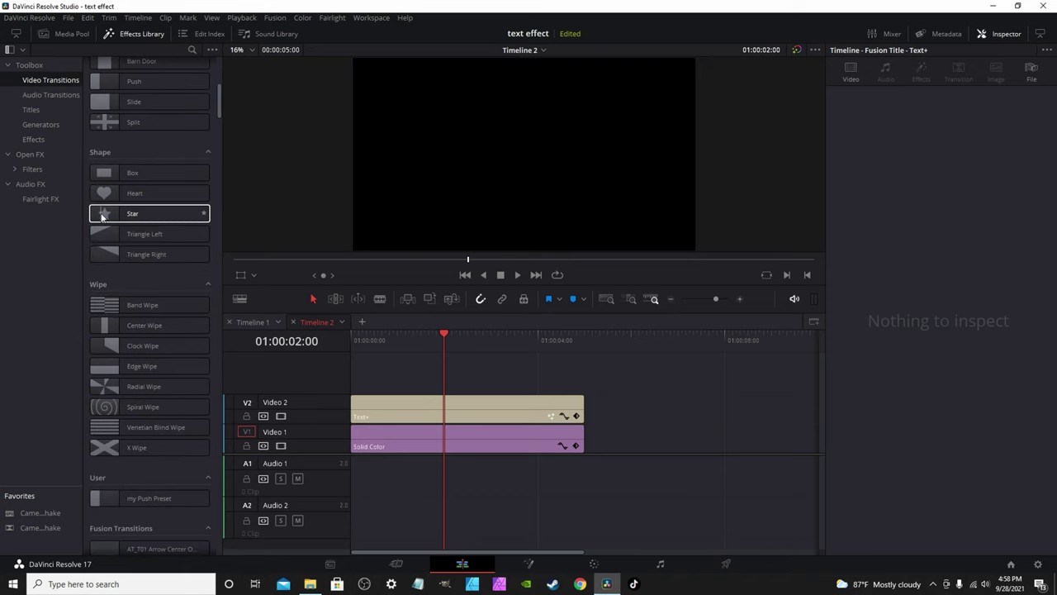
{"action": "left_click_drag", "start_coordinate": [104, 216], "coordinate": [368, 407]}
{"action": "left_click", "coordinate": [353, 337]}
{"action": "key", "text": "space"}
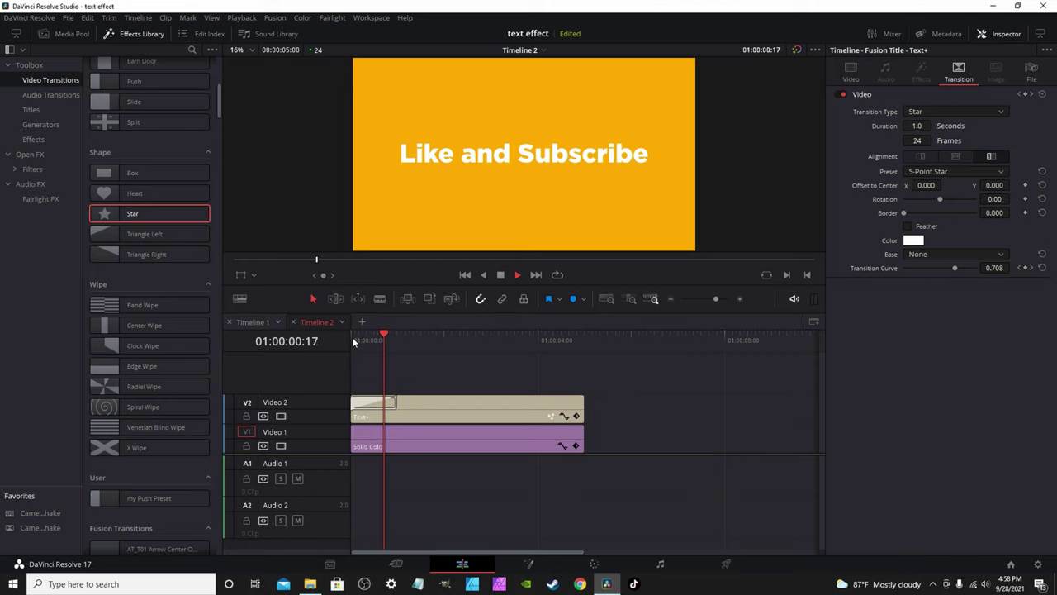
{"action": "key", "text": "space"}
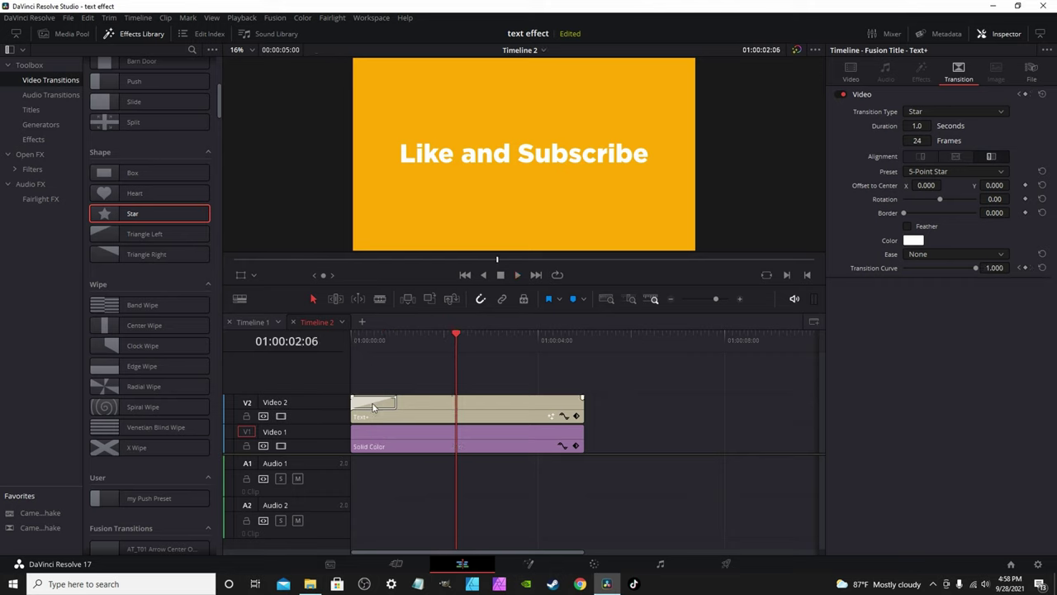
{"action": "left_click", "coordinate": [373, 405]}
{"action": "key", "text": "Delete"}
Apply the saved 'my Push Preset' transition to the text clip's start and preview it.
{"action": "scroll", "coordinate": [165, 339], "scroll_direction": "down", "scroll_amount": 5}
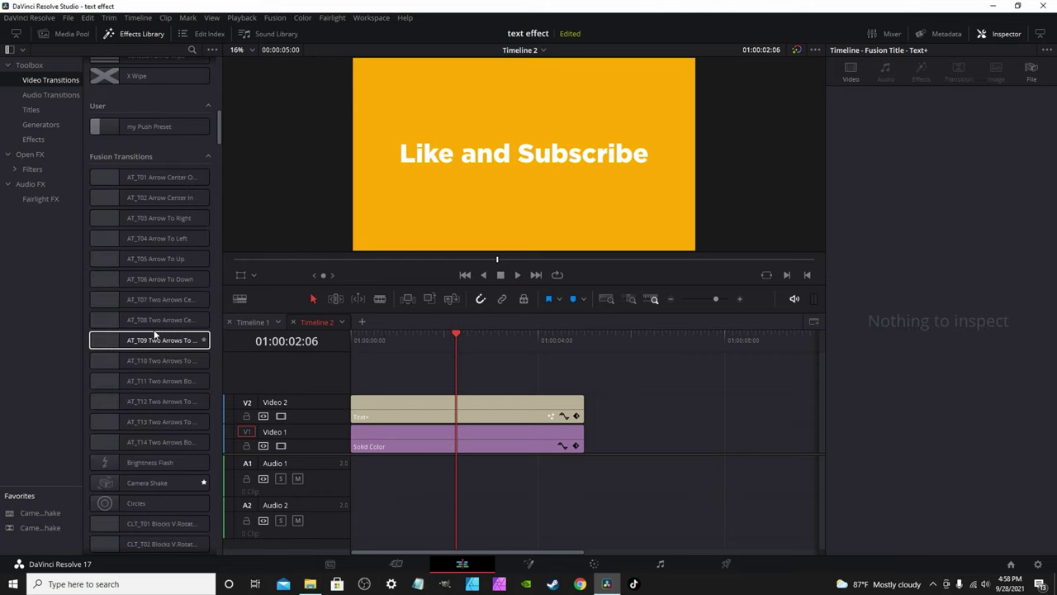
{"action": "left_click_drag", "start_coordinate": [115, 124], "coordinate": [393, 417]}
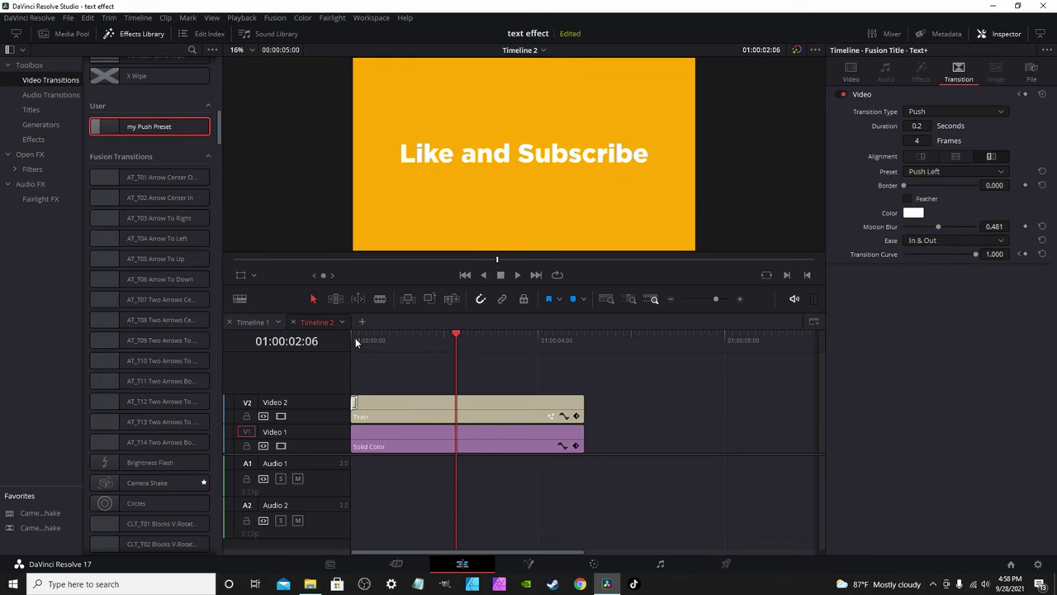
{"action": "left_click_drag", "start_coordinate": [357, 342], "coordinate": [348, 341]}
{"action": "key", "text": "space"}
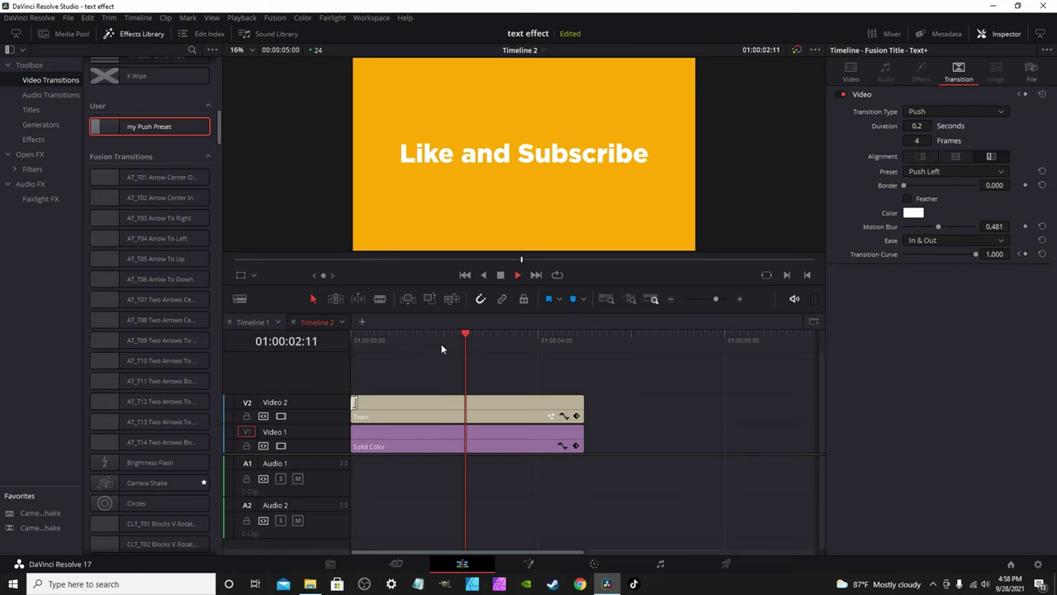
{"action": "left_click", "coordinate": [353, 337]}
{"action": "left_click", "coordinate": [353, 339]}
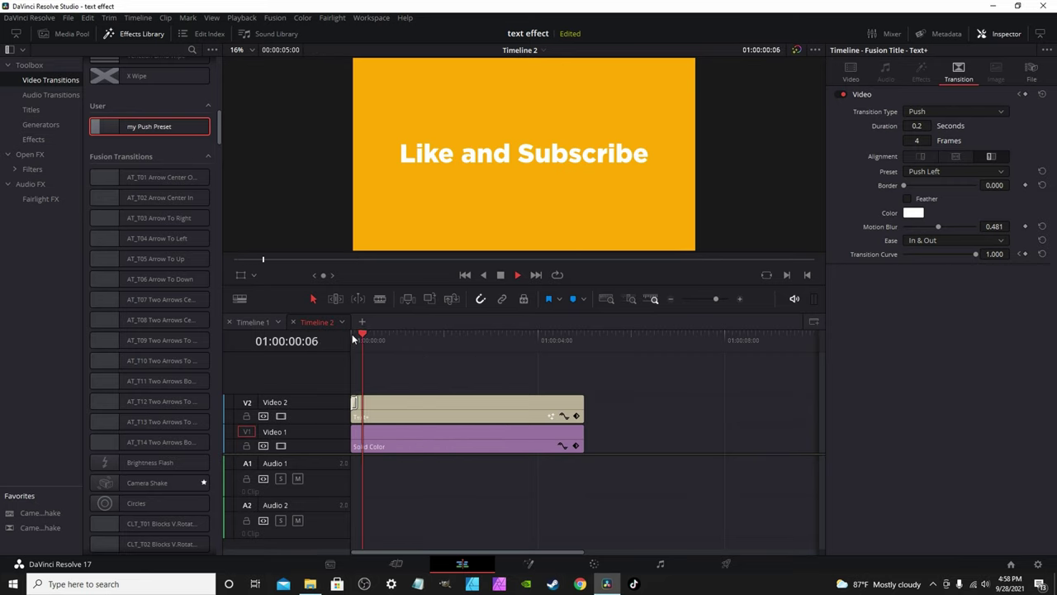
{"action": "left_click", "coordinate": [353, 338]}
{"action": "left_click", "coordinate": [354, 338]}
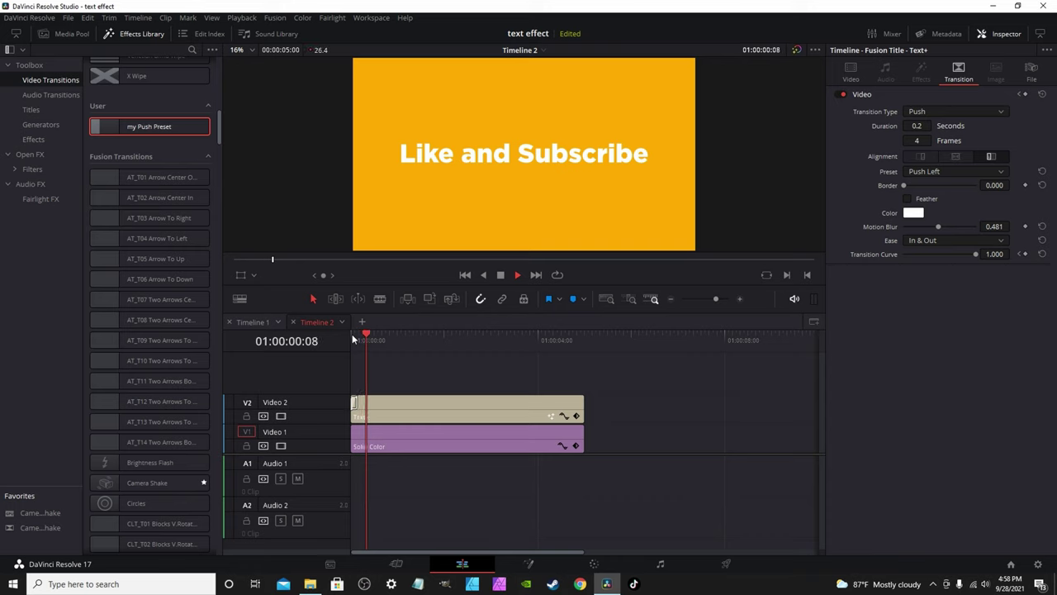
{"action": "key", "text": "space"}
Delete the Push transition from the Like and Subscribe title clip.
{"action": "scroll", "coordinate": [145, 299], "scroll_direction": "down", "scroll_amount": 3}
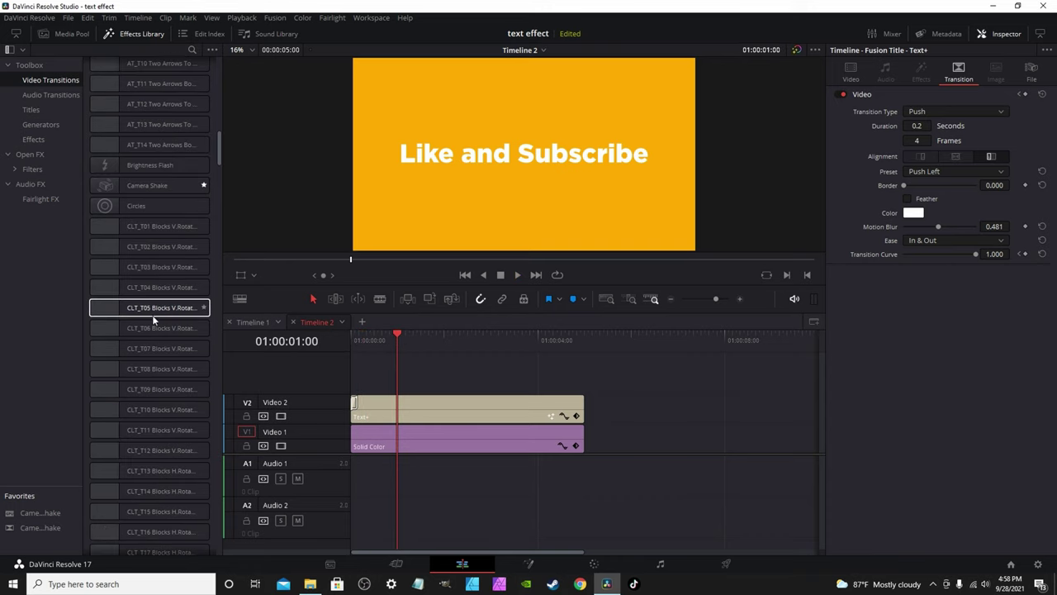
{"action": "scroll", "coordinate": [153, 310], "scroll_direction": "down", "scroll_amount": 6}
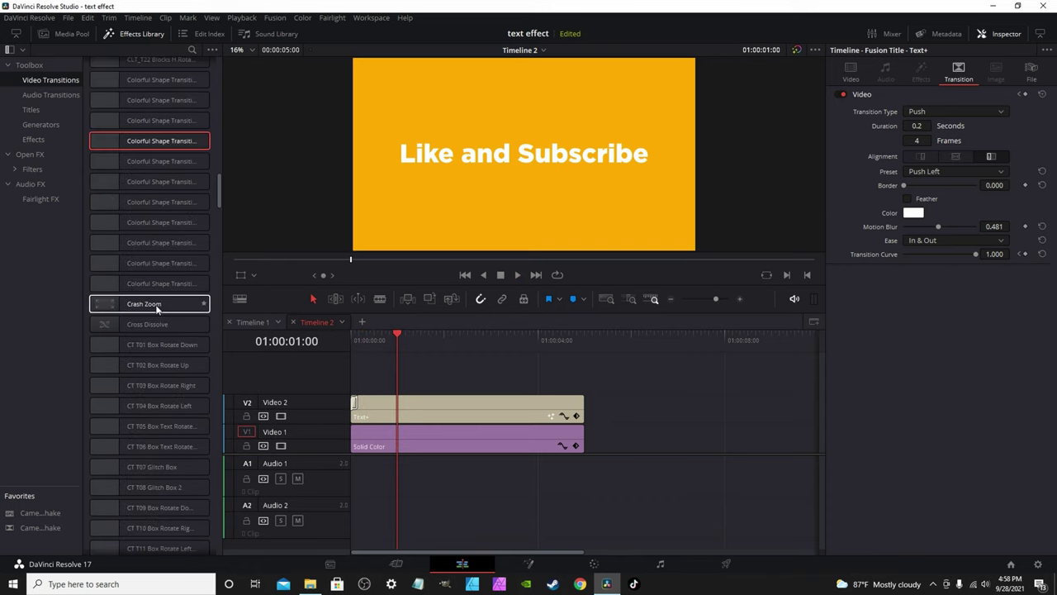
{"action": "scroll", "coordinate": [157, 309], "scroll_direction": "up", "scroll_amount": 7}
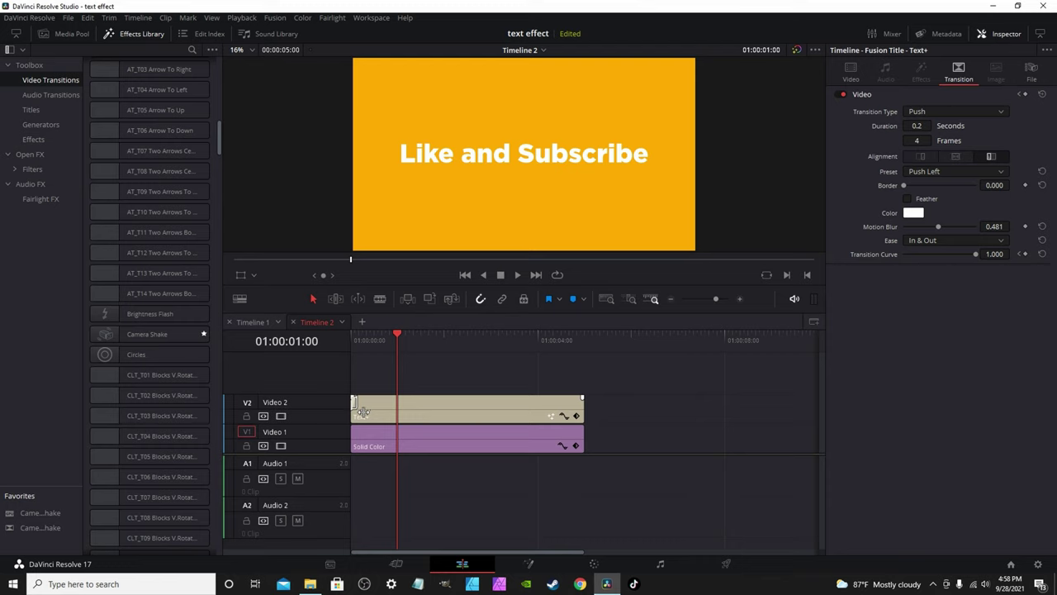
{"action": "scroll", "coordinate": [362, 409], "scroll_direction": "up", "scroll_amount": 2}
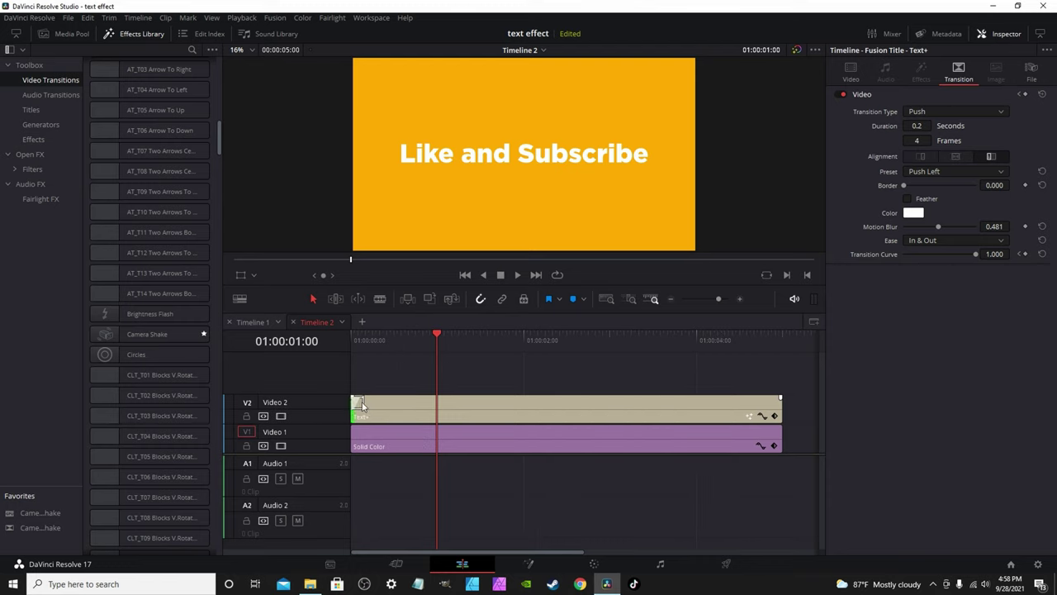
{"action": "key", "text": "Delete"}
{"action": "scroll", "coordinate": [211, 248], "scroll_direction": "up", "scroll_amount": 6}
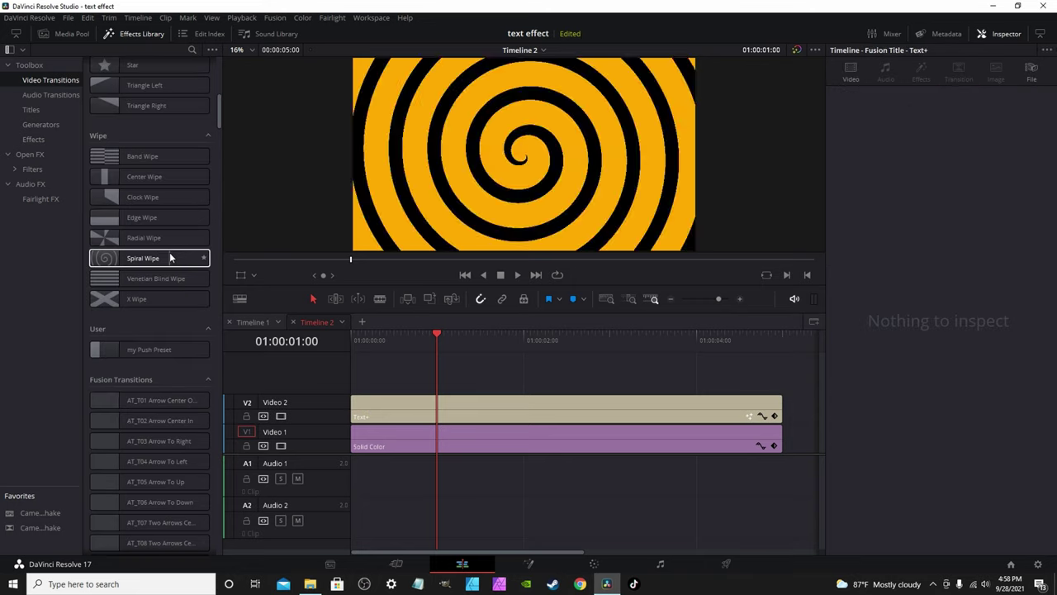
{"action": "left_click_drag", "start_coordinate": [115, 332], "coordinate": [309, 381]}
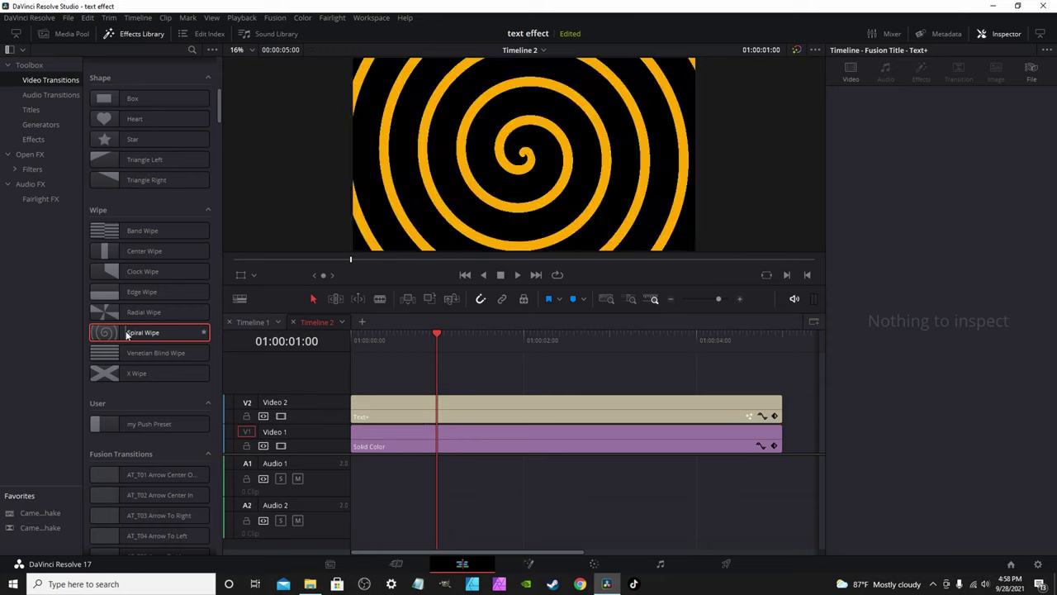
{"action": "left_click_drag", "start_coordinate": [152, 332], "coordinate": [372, 410]}
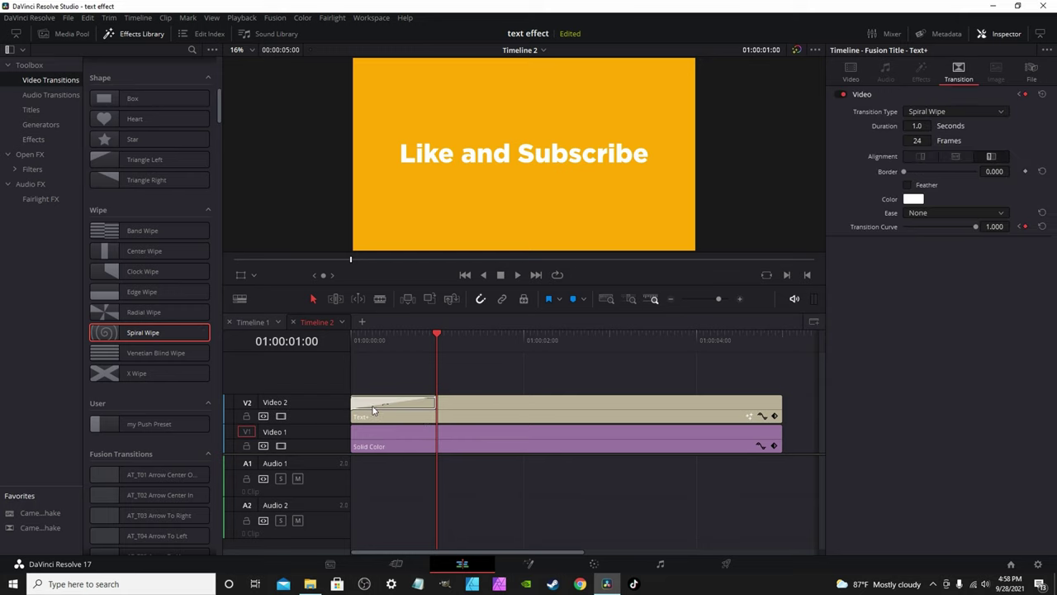
{"action": "left_click", "coordinate": [351, 339]}
{"action": "key", "text": "space"}
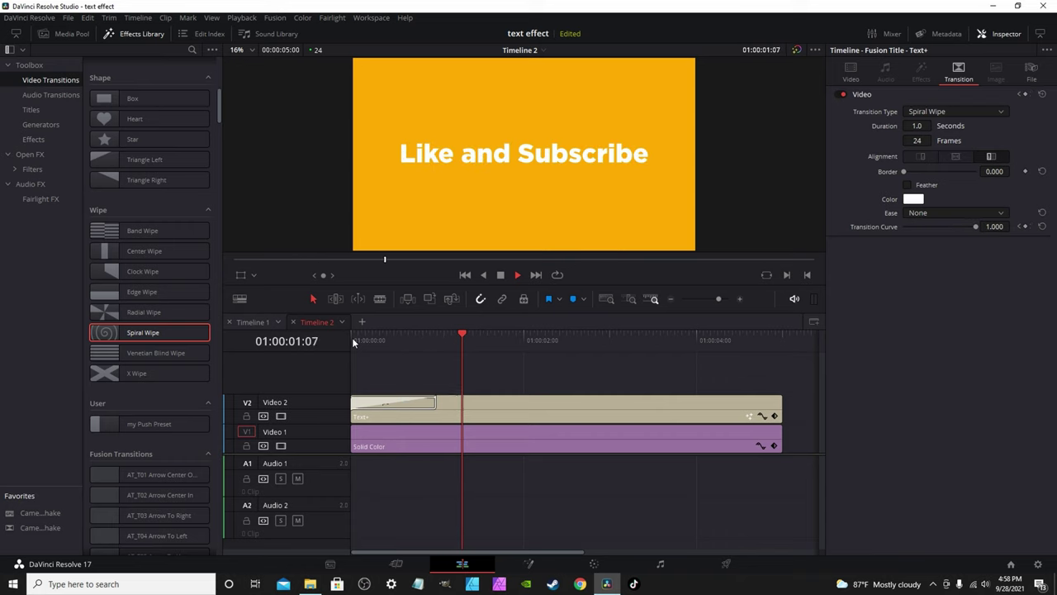
{"action": "left_click", "coordinate": [383, 406]}
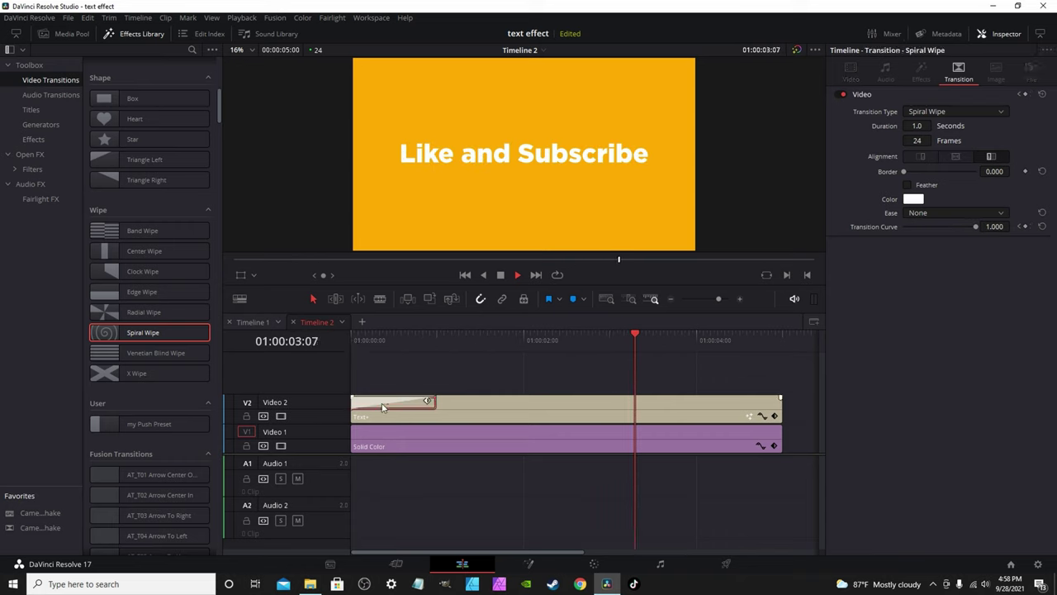
{"action": "key", "text": "Delete"}
{"action": "scroll", "coordinate": [148, 328], "scroll_direction": "down", "scroll_amount": 15}
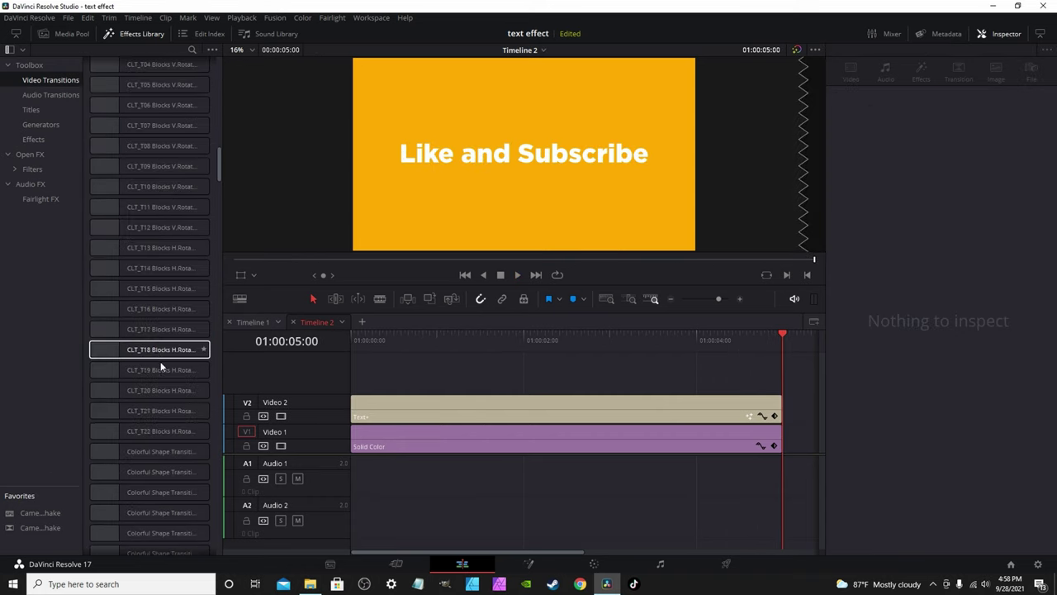
{"action": "scroll", "coordinate": [162, 369], "scroll_direction": "down", "scroll_amount": 15}
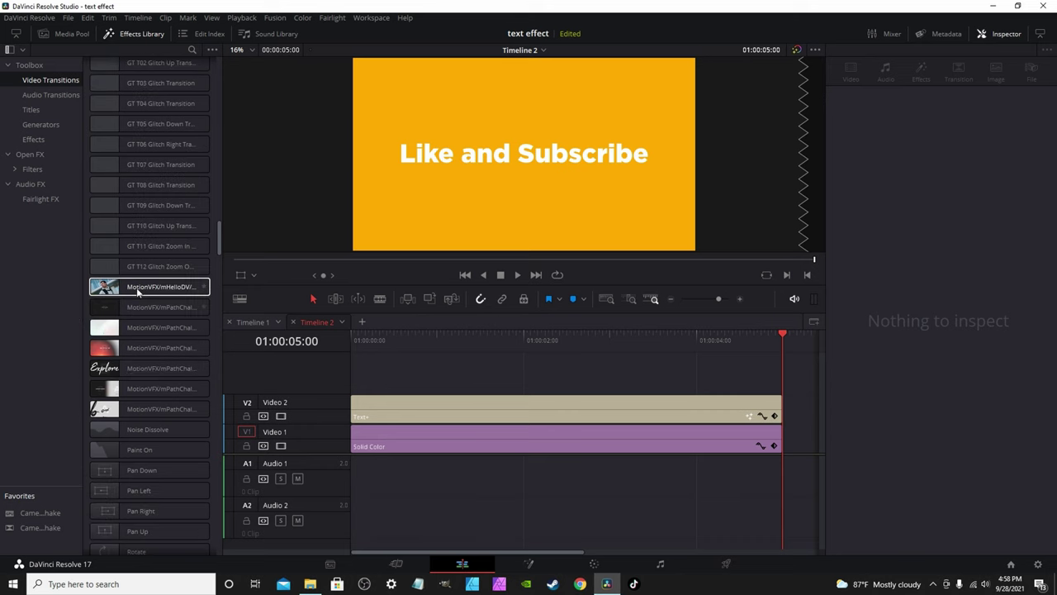
{"action": "left_click_drag", "start_coordinate": [137, 291], "coordinate": [397, 421]}
{"action": "left_click", "coordinate": [351, 337]}
{"action": "key", "text": "space"}
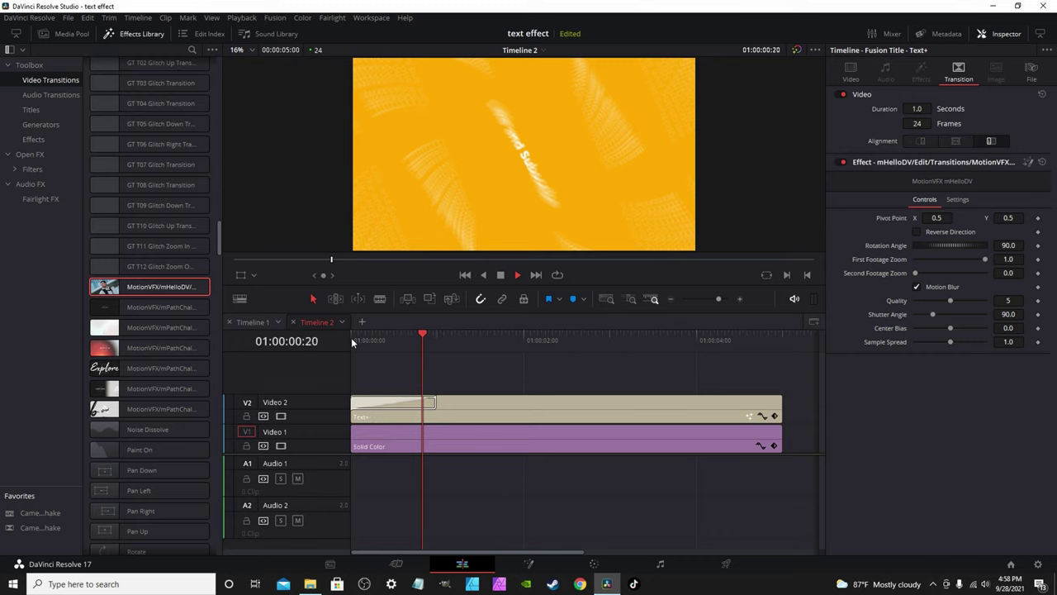
{"action": "left_click", "coordinate": [354, 337]}
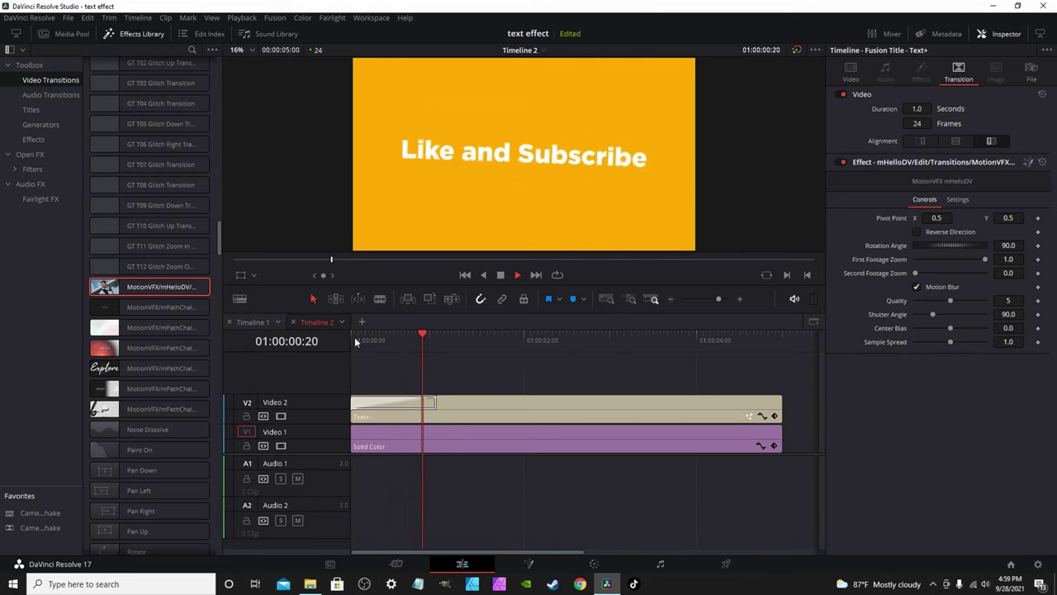
{"action": "key", "text": "space"}
{"action": "left_click", "coordinate": [268, 365]}
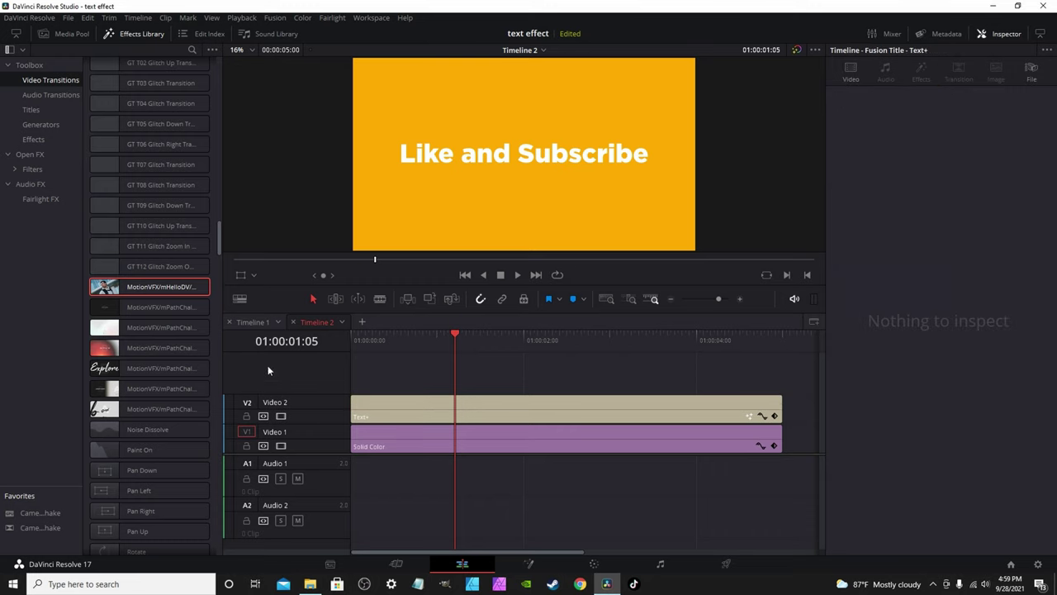
{"action": "left_click_drag", "start_coordinate": [161, 388], "coordinate": [389, 418]}
{"action": "left_click", "coordinate": [353, 335]}
{"action": "key", "text": "space"}
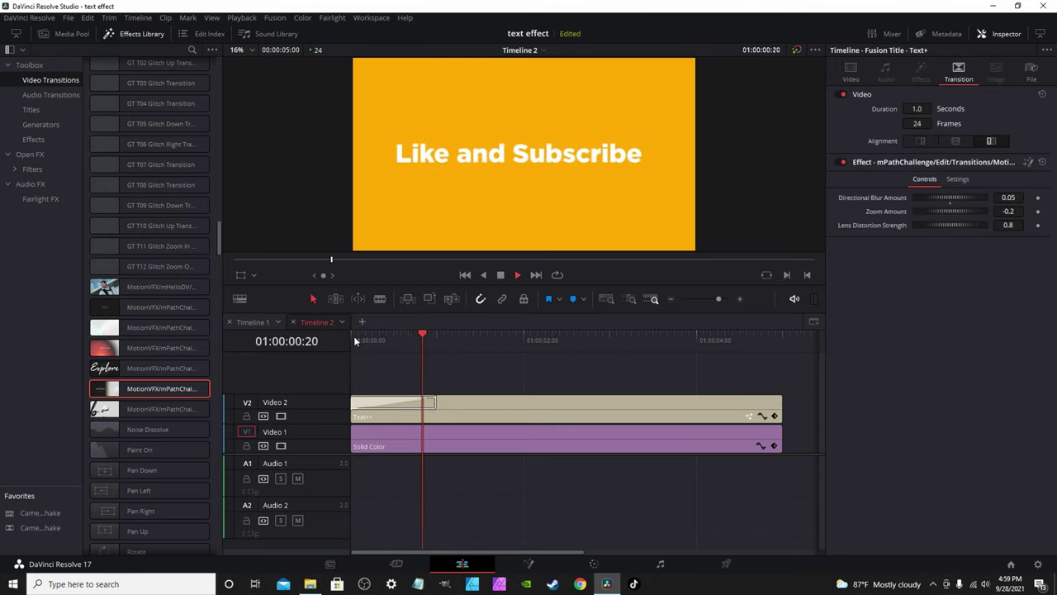
{"action": "left_click", "coordinate": [354, 335]}
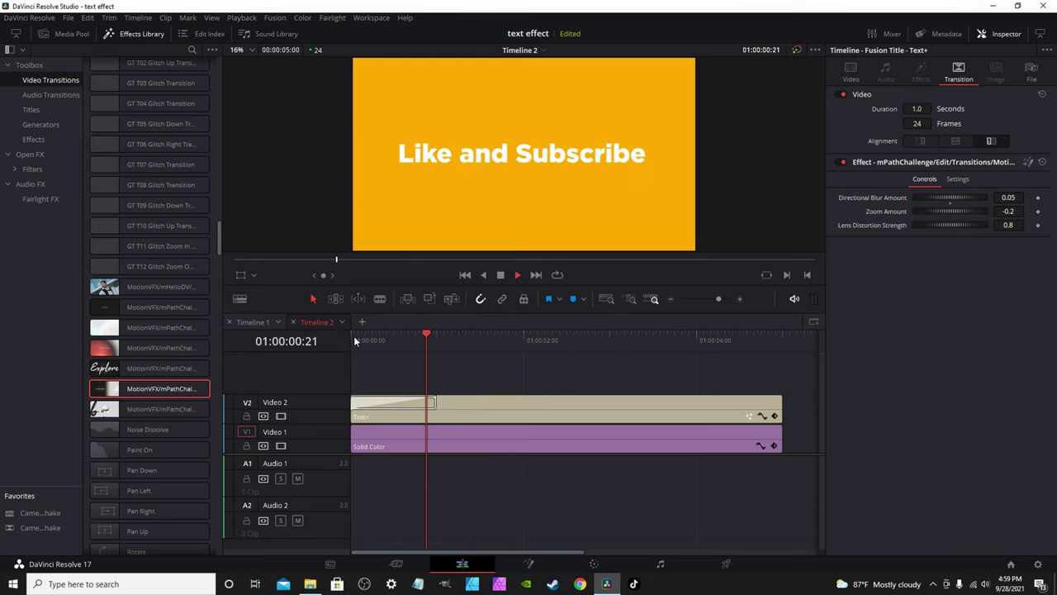
{"action": "left_click", "coordinate": [364, 401]}
{"action": "key", "text": "Delete"}
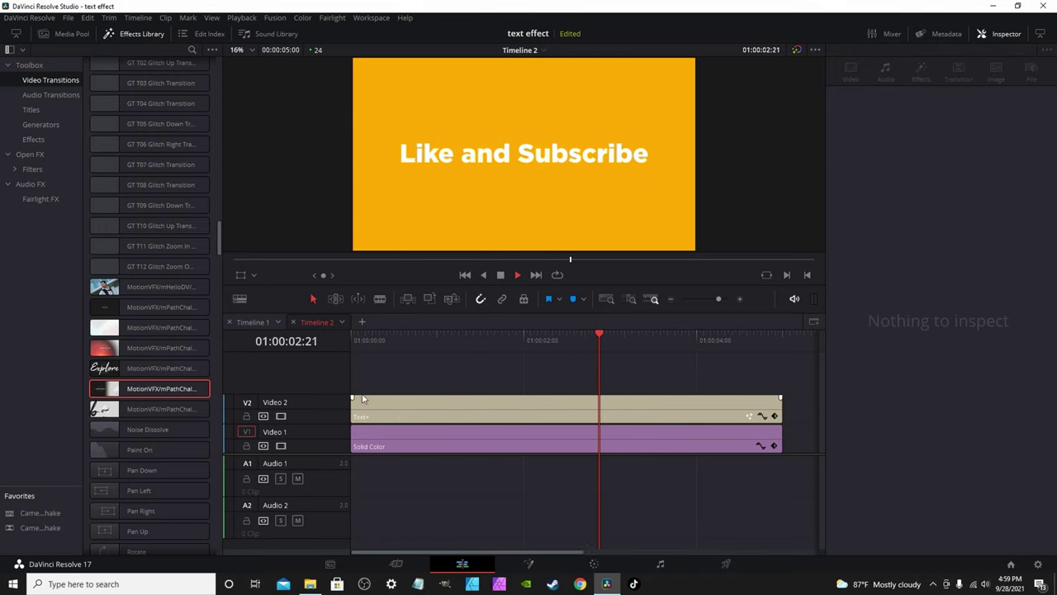
{"action": "left_click_drag", "start_coordinate": [160, 349], "coordinate": [404, 416]}
{"action": "left_click", "coordinate": [354, 341]}
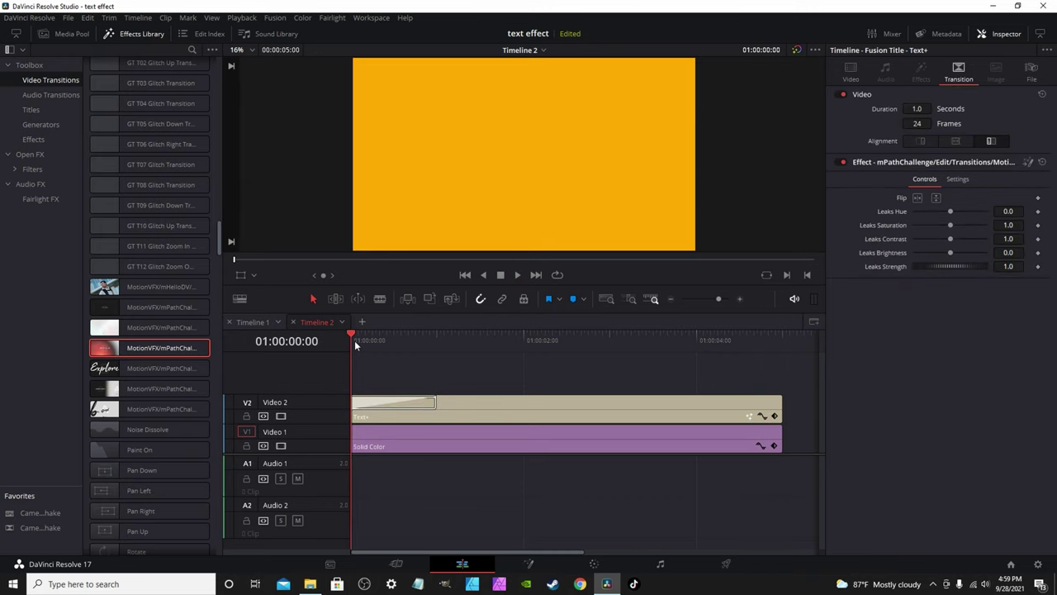
{"action": "key", "text": "space"}
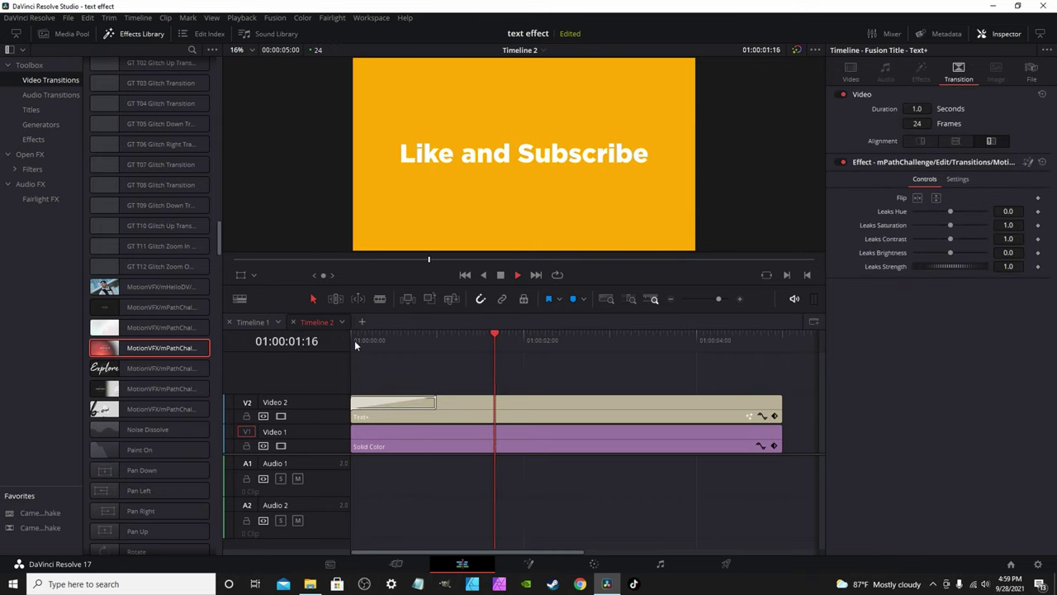
{"action": "left_click", "coordinate": [354, 340]}
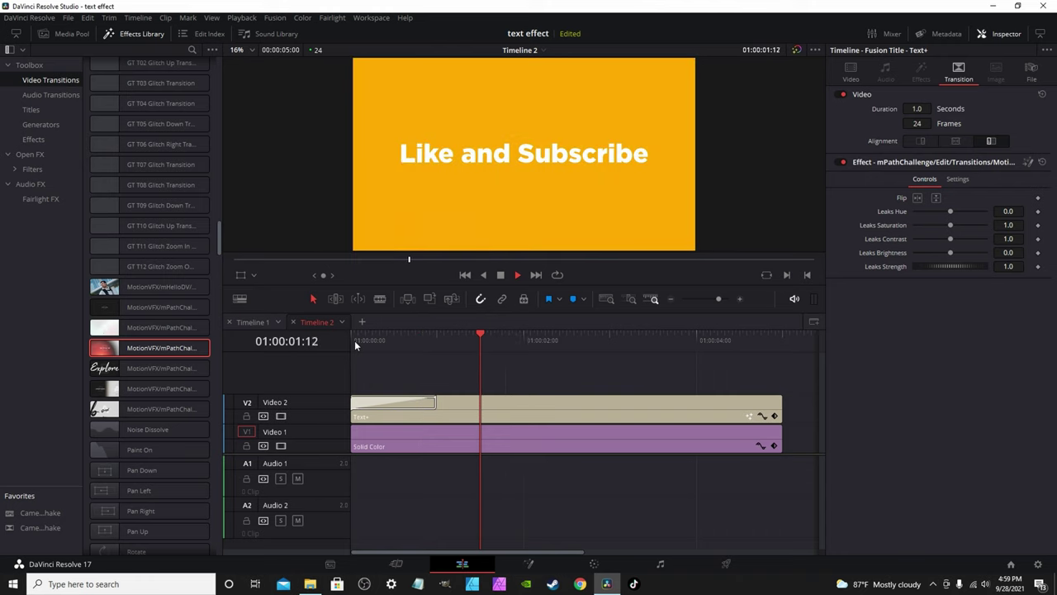
{"action": "key", "text": "space"}
{"action": "left_click", "coordinate": [379, 404]}
{"action": "key", "text": "Delete"}
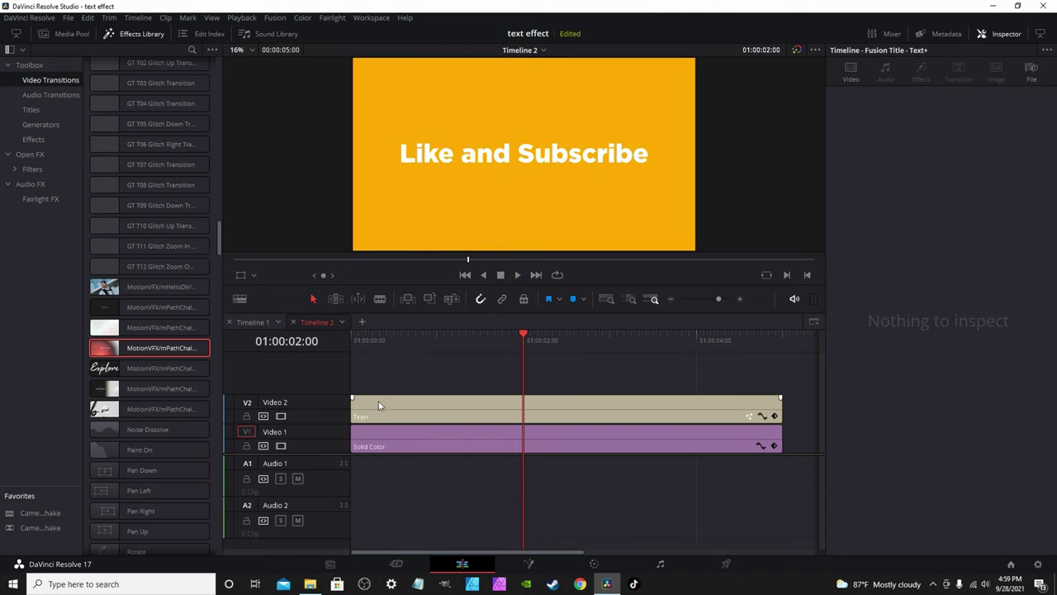
{"action": "scroll", "coordinate": [134, 357], "scroll_direction": "up", "scroll_amount": 5}
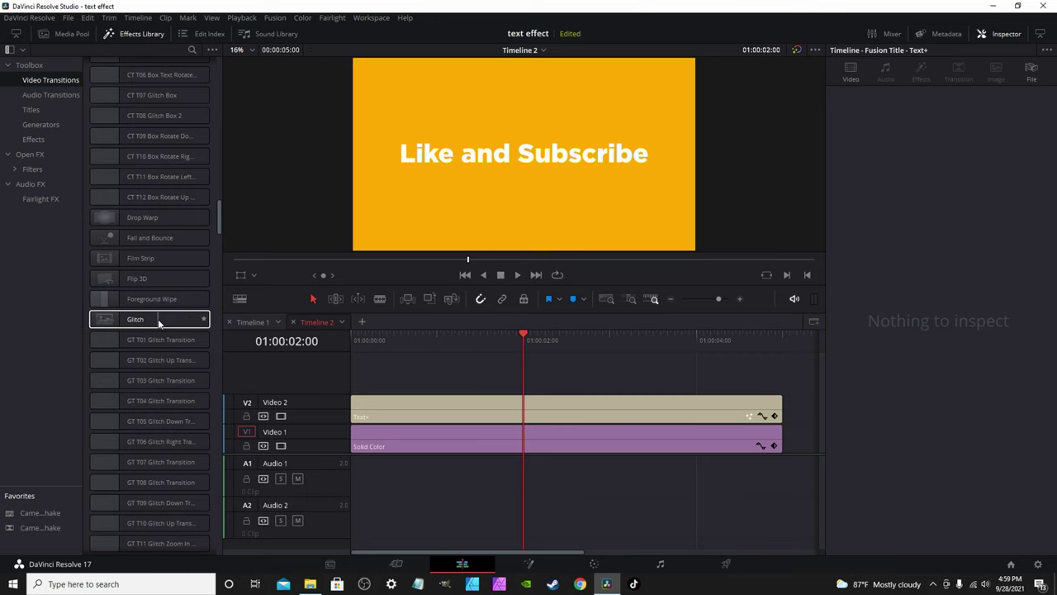
Add a Foreground Wipe to the title's start with border width 0.835, previewing it.
{"action": "left_click_drag", "start_coordinate": [117, 304], "coordinate": [388, 403]}
{"action": "left_click", "coordinate": [354, 338]}
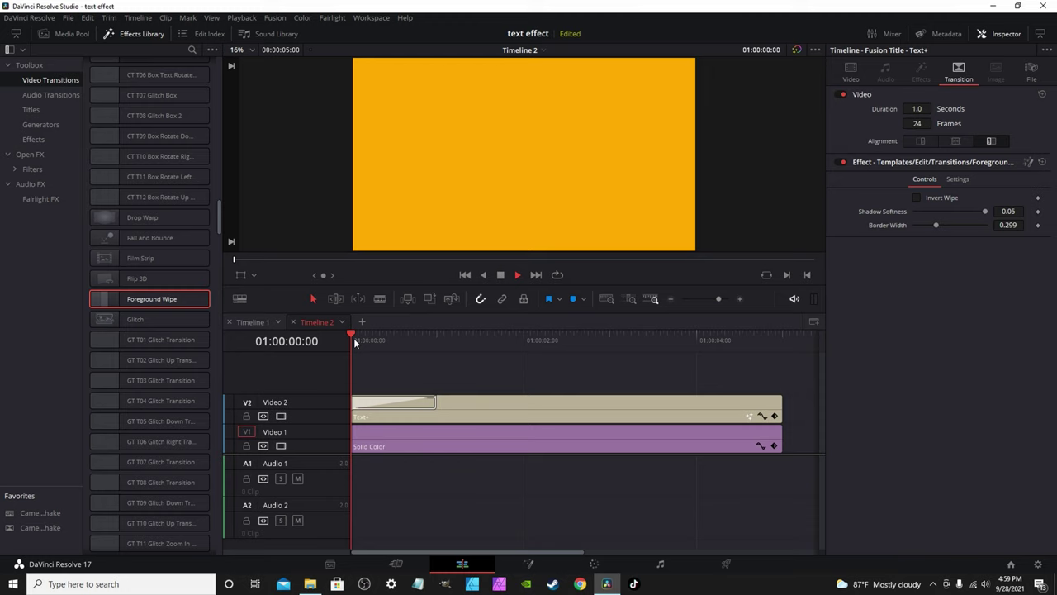
{"action": "key", "text": "space"}
{"action": "left_click", "coordinate": [353, 338]}
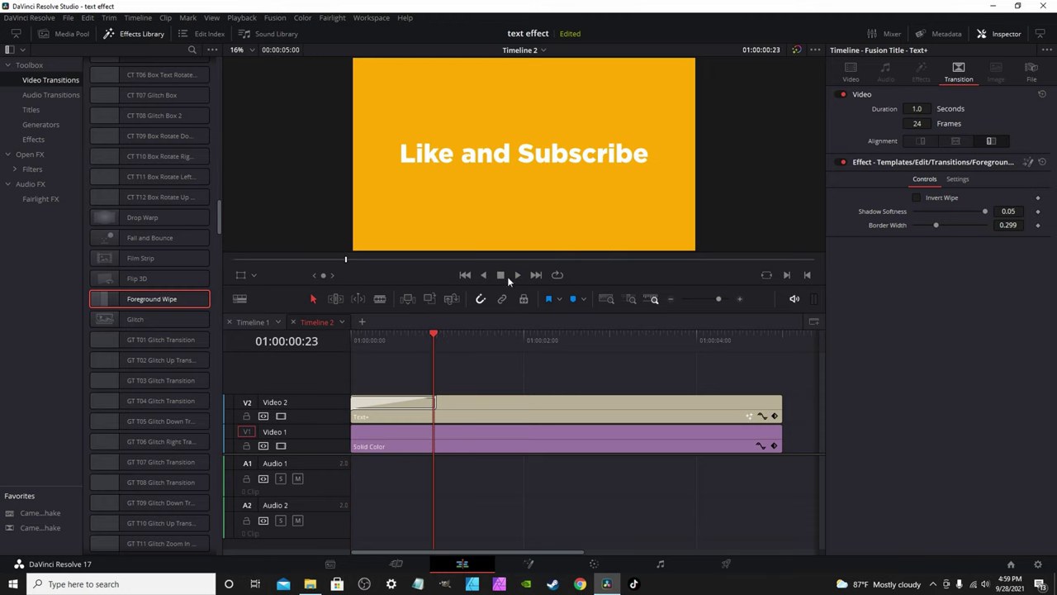
{"action": "left_click", "coordinate": [354, 337]}
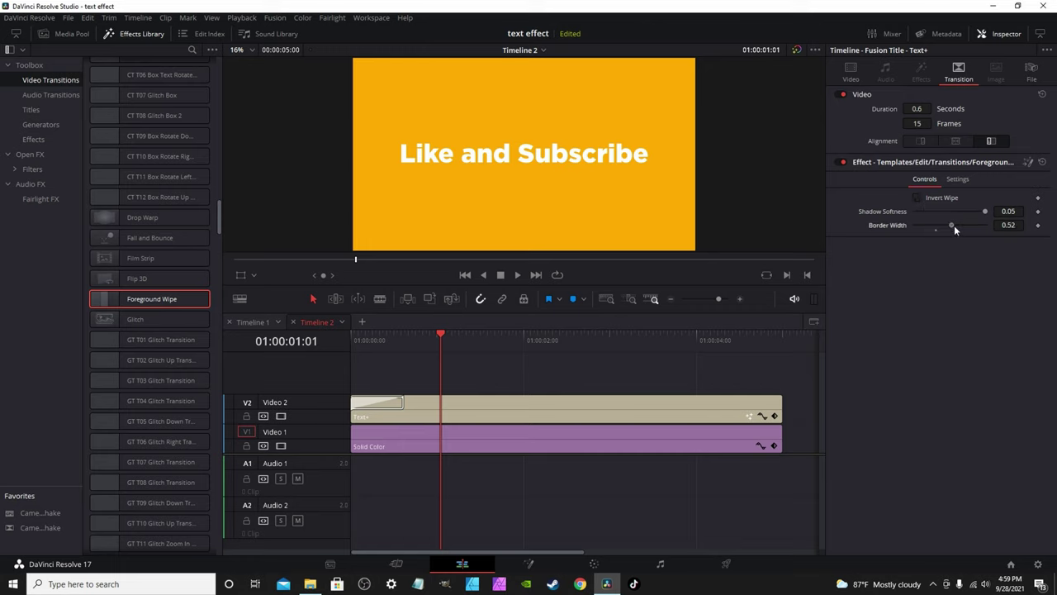
{"action": "left_click", "coordinate": [360, 336]}
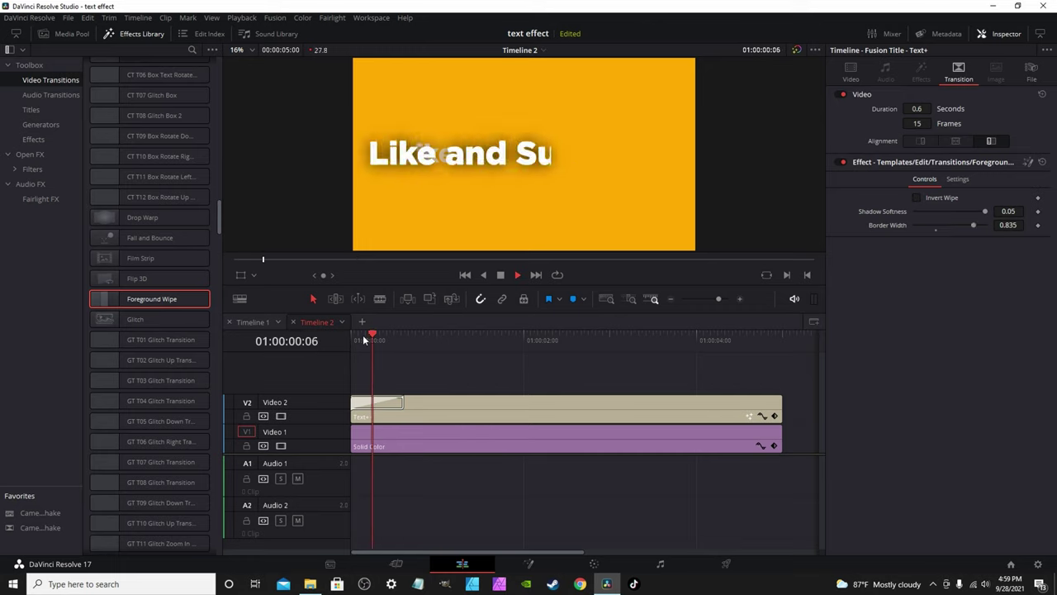
{"action": "key", "text": "space"}
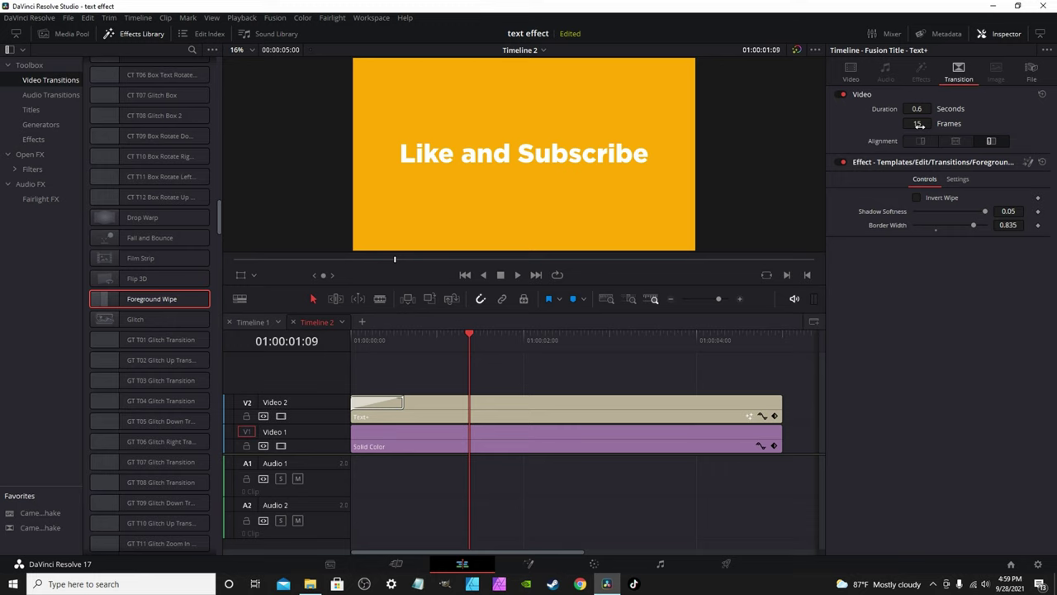
Lengthen the Foreground Wipe to 2.5 seconds and play it back.
{"action": "left_click_drag", "start_coordinate": [919, 124], "coordinate": [955, 125]}
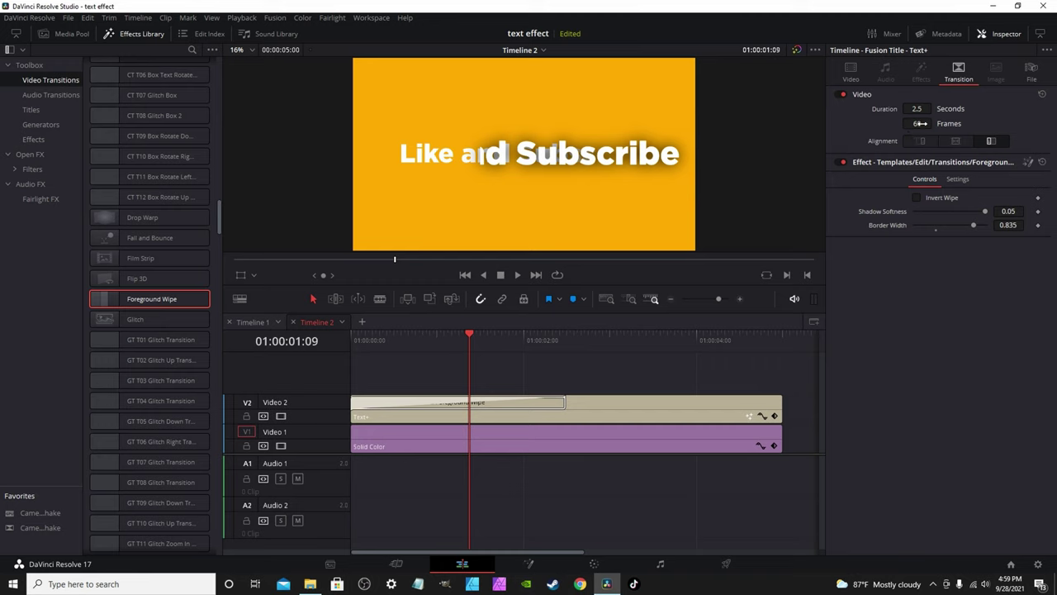
{"action": "left_click", "coordinate": [352, 333]}
{"action": "key", "text": "space"}
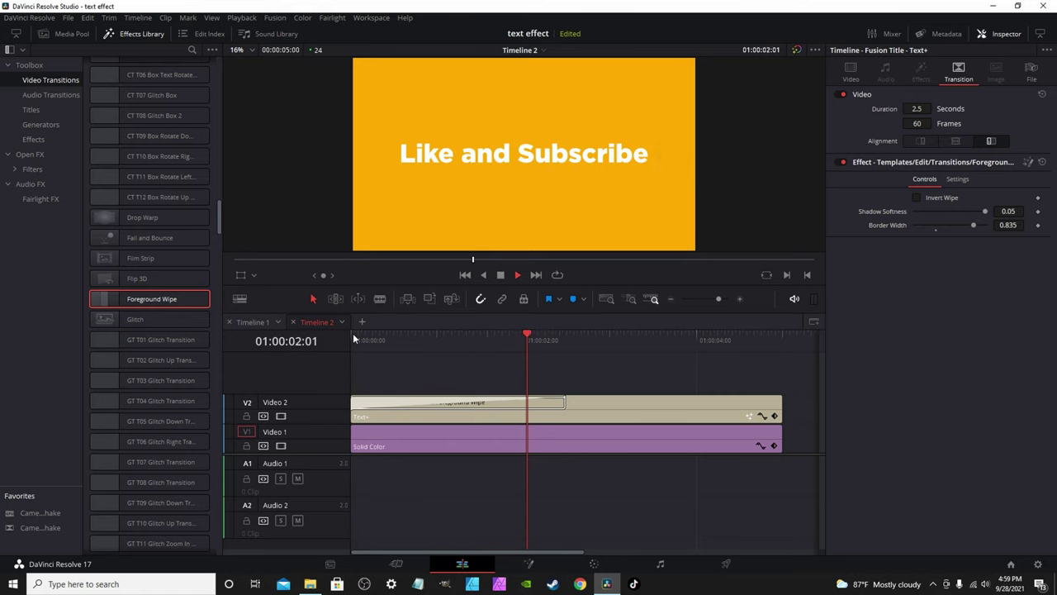
{"action": "key", "text": "space"}
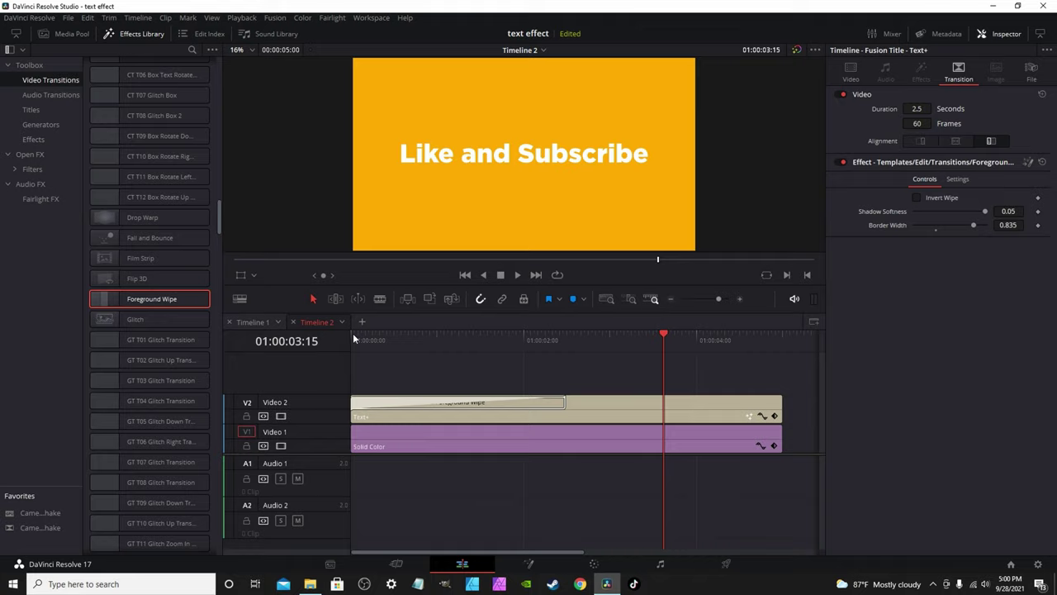